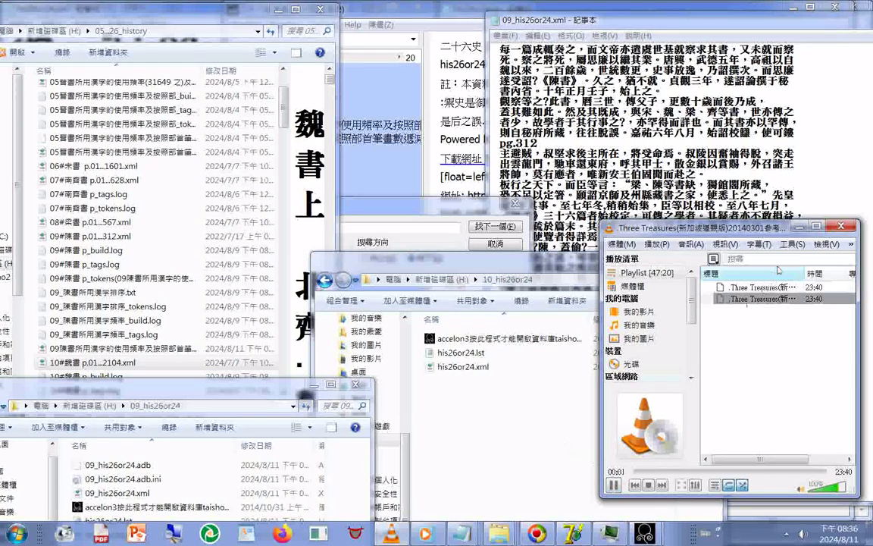
# Minimize the VLC media player with Win+Down to reveal the 10_his26or24 folder.
pyautogui.press('super+Down')
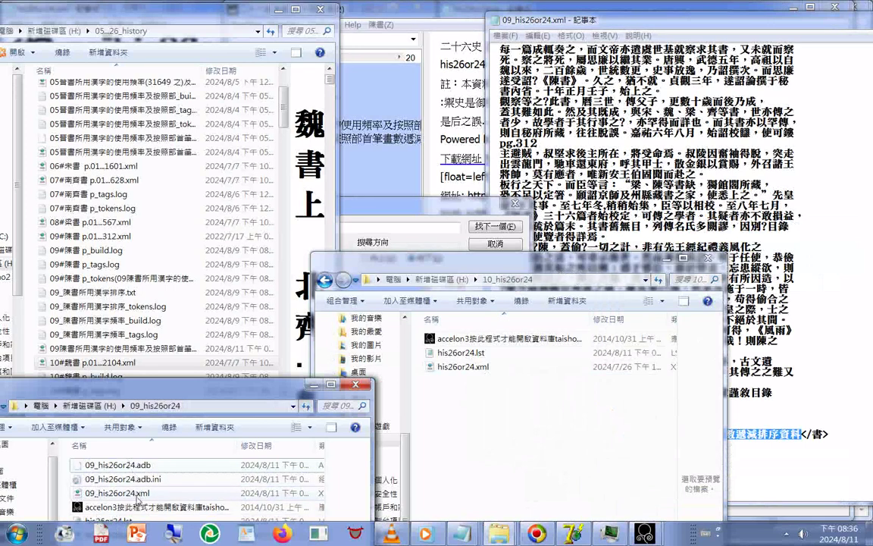
# Launch Accelon3 on the 陳書 database, browse its entries, then bring back the history folder.
pyautogui.doubleClick(137, 500)
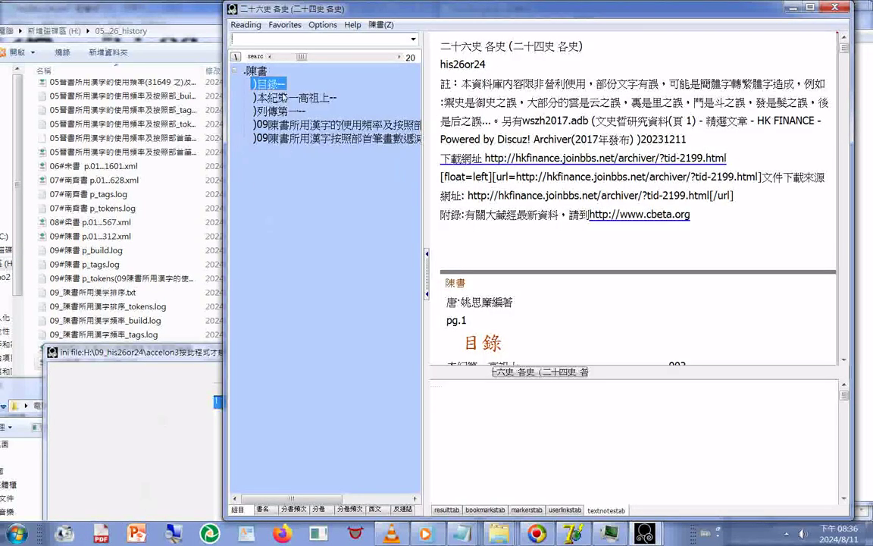
pyautogui.click(280, 110)
pyautogui.click(273, 138)
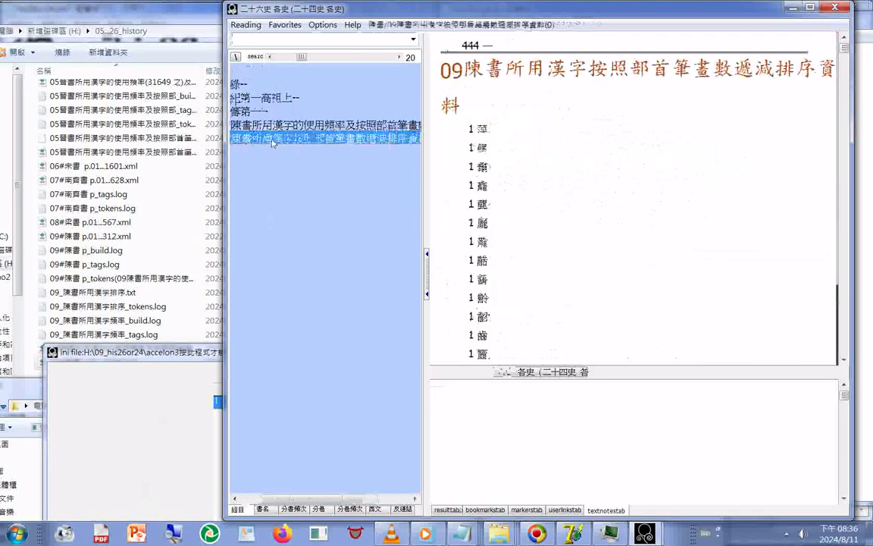
pyautogui.moveTo(288, 498); pyautogui.dragTo(218, 500)
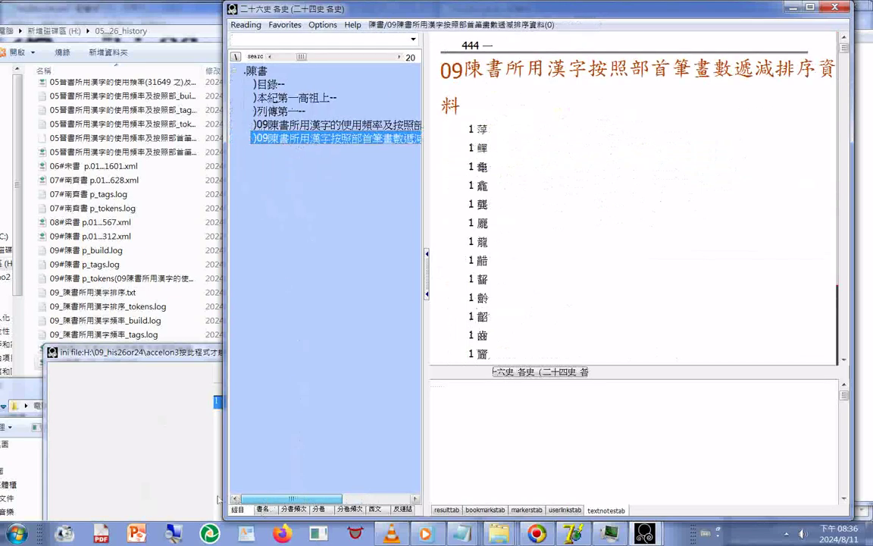
pyautogui.click(218, 500)
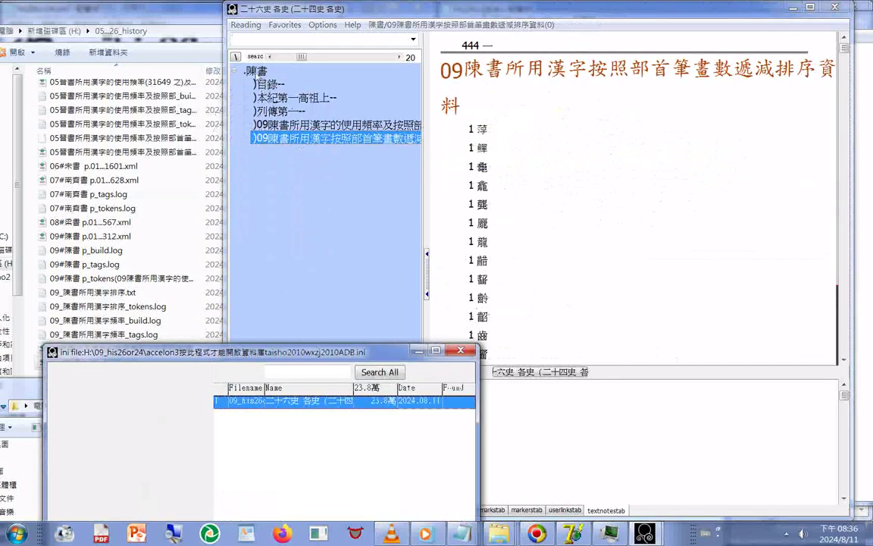
pyautogui.scroll(5, 591, 129)
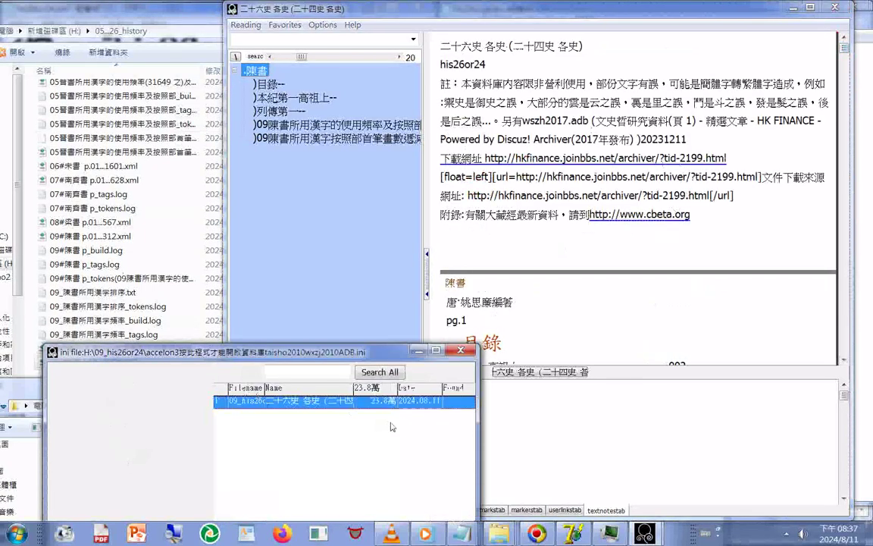
pyautogui.click(146, 15)
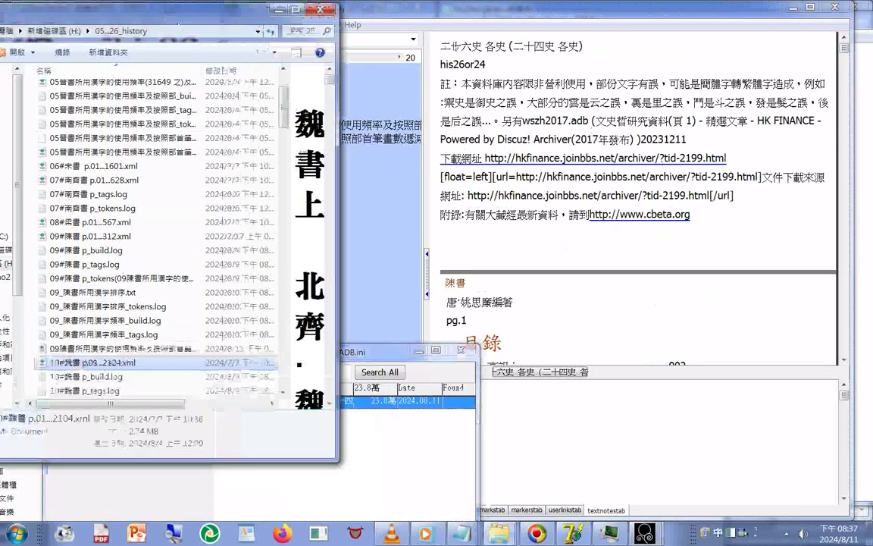
# Bring the reader window forward and minimize the database list window.
pyautogui.click(793, 7)
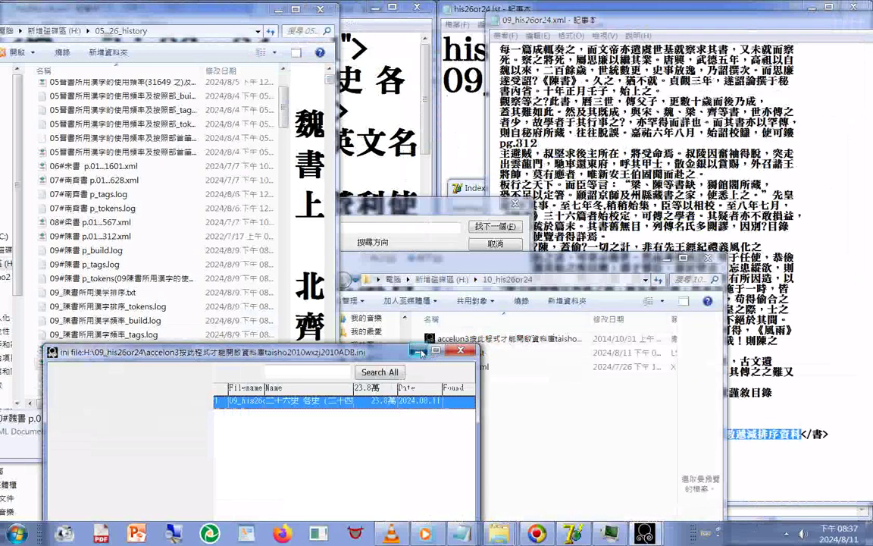
pyautogui.click(419, 352)
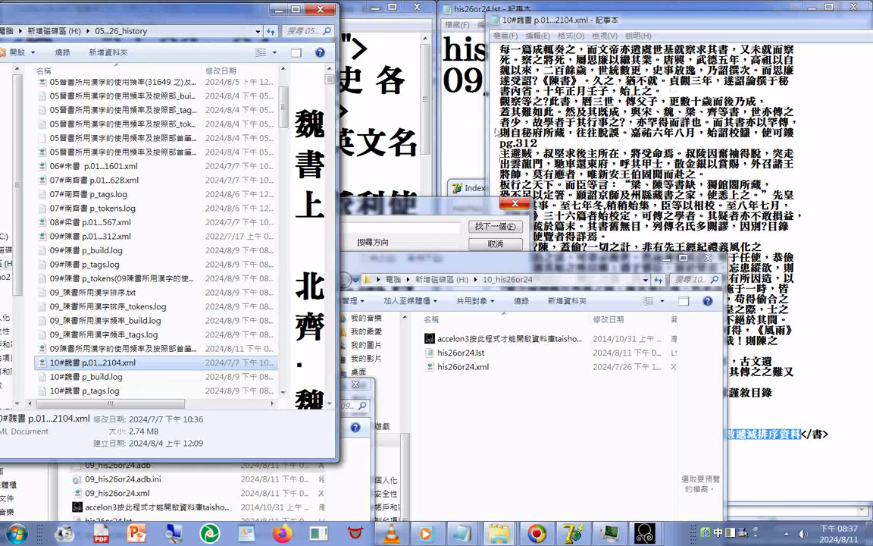
# Change the list file's second entry to 10_his26or24.xml and save it.
pyautogui.click(459, 353)
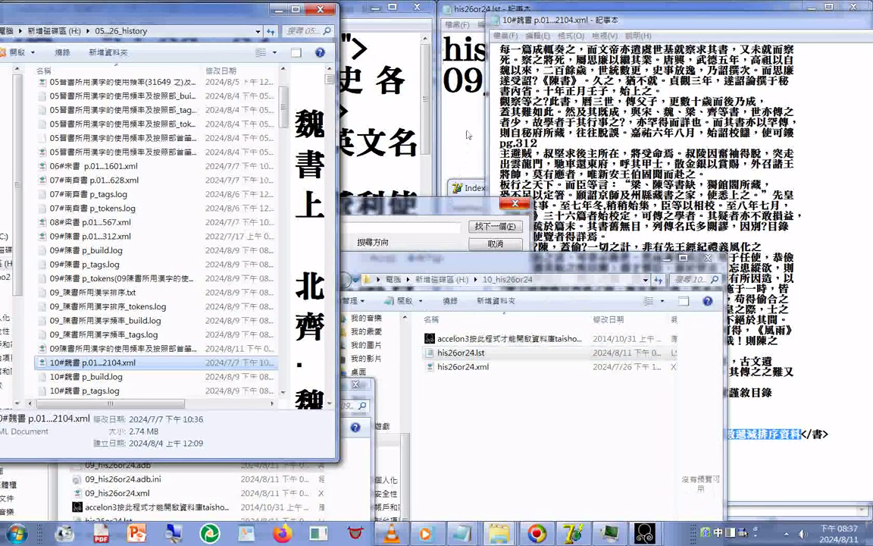
pyautogui.click(451, 83)
pyautogui.click(447, 93)
pyautogui.write('1')
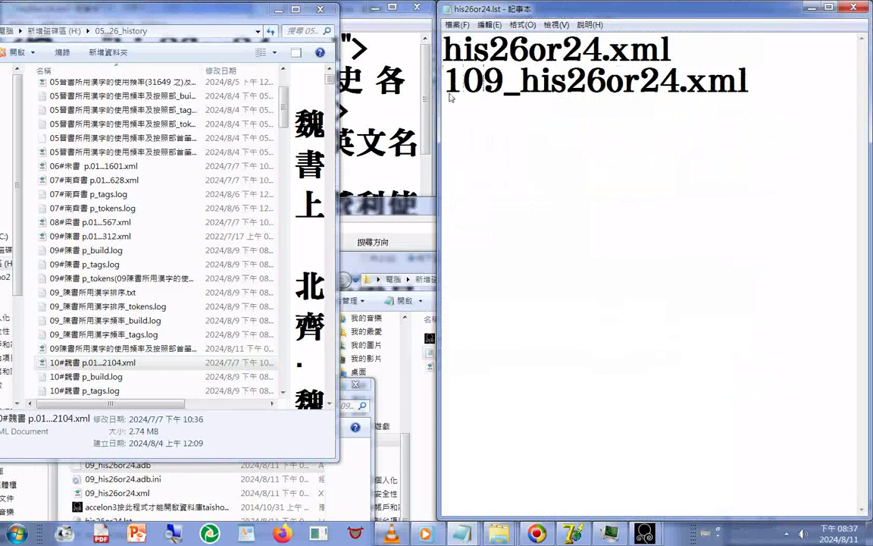
pyautogui.press('Delete')
pyautogui.click(457, 24)
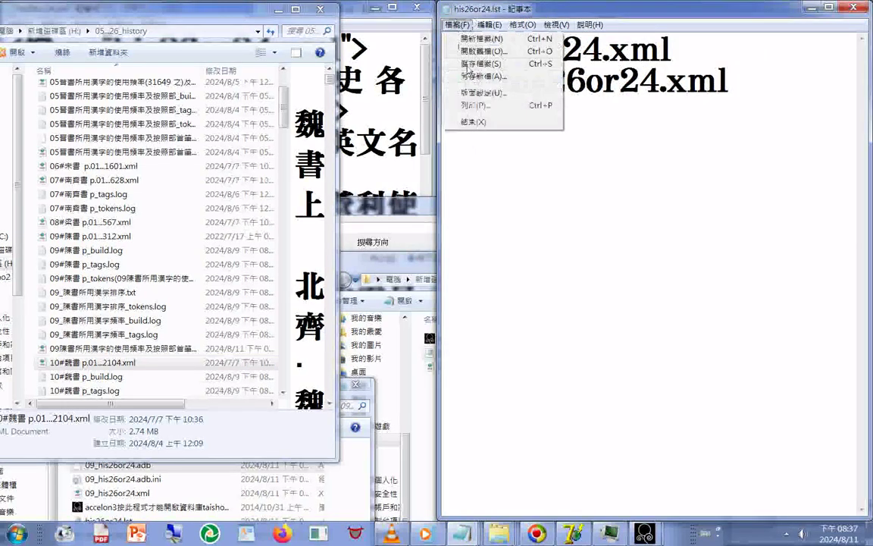
pyautogui.click(467, 65)
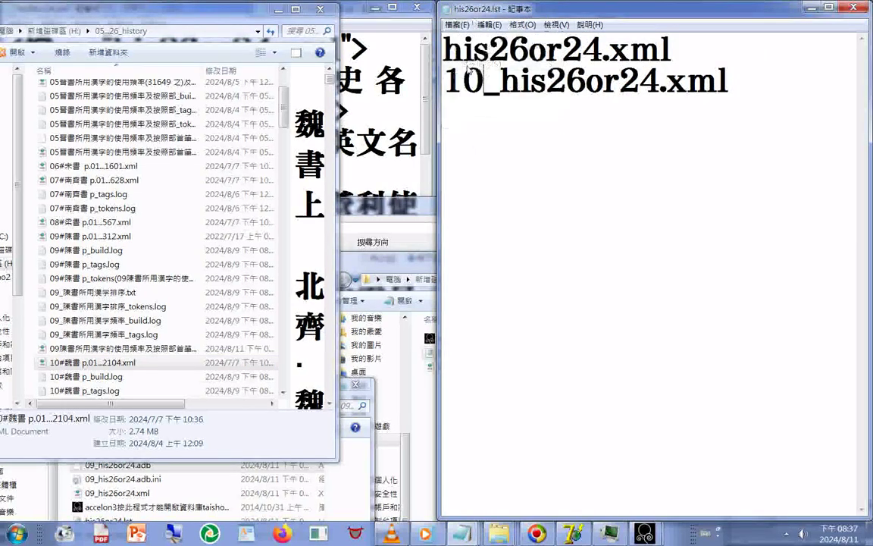
# Close the duplicate his26or24.lst window and shrink the edited list window.
pyautogui.click(409, 337)
pyautogui.doubleClick(492, 350)
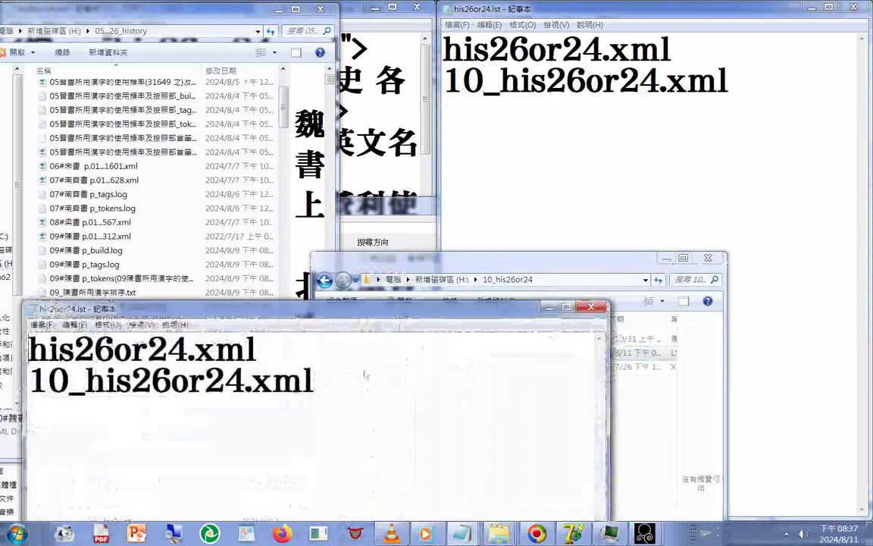
pyautogui.hotkey('alt', 'F4')
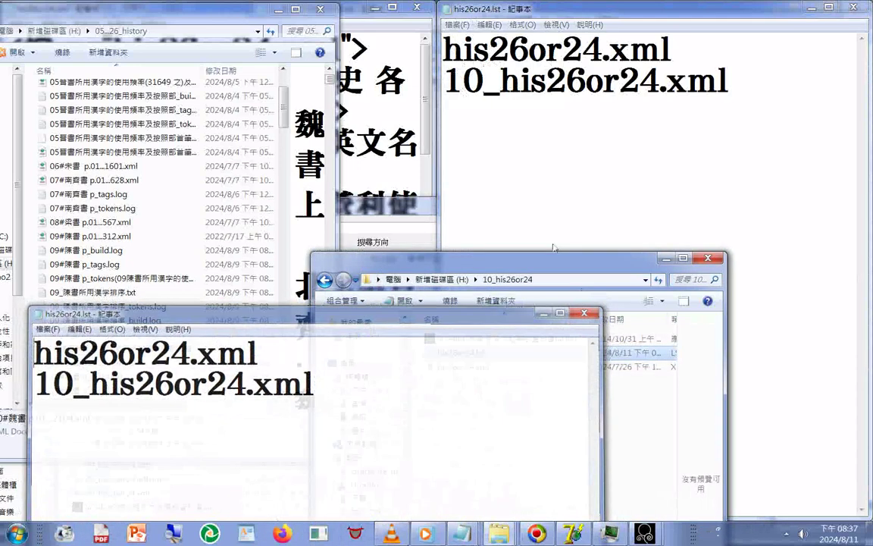
pyautogui.click(714, 44)
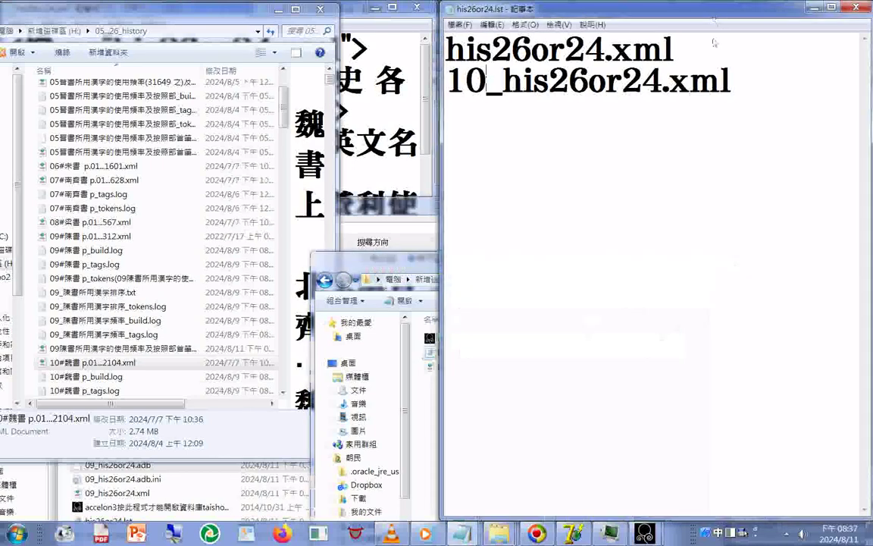
pyautogui.press('super+Down')
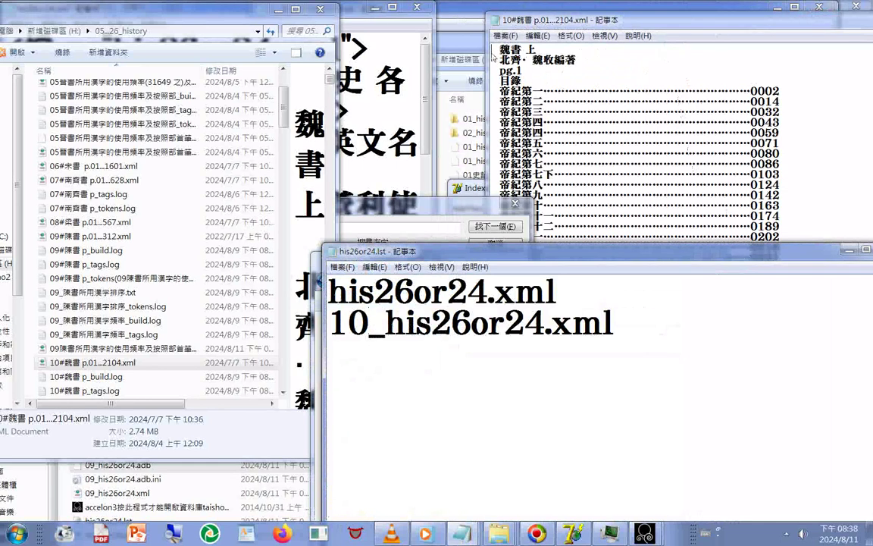
# Enter the tag name with the Chinese IME into both tags around 魏書 上.
pyautogui.click(494, 56)
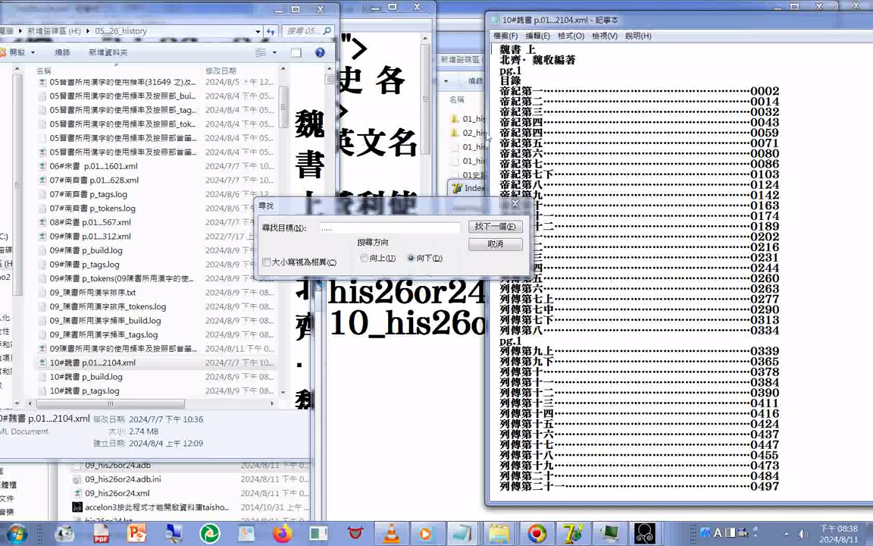
pyautogui.write('<>')
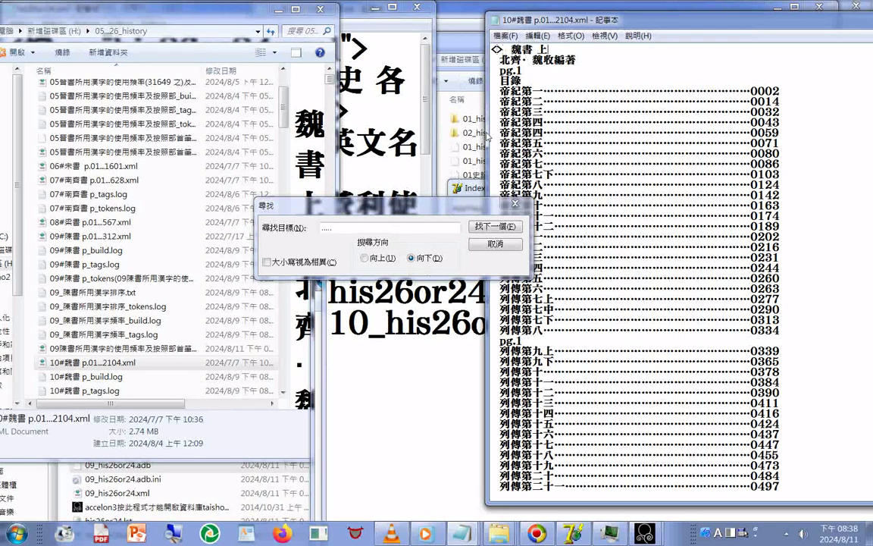
pyautogui.write('</>')
pyautogui.press('shift')
pyautogui.press('BackSpace')
pyautogui.write('ㄑ')
pyautogui.write('ㄕㄨ')
pyautogui.press('space')
pyautogui.write('>')
pyautogui.write('ㄕㄨ')
pyautogui.press('space')
pyautogui.write('>')
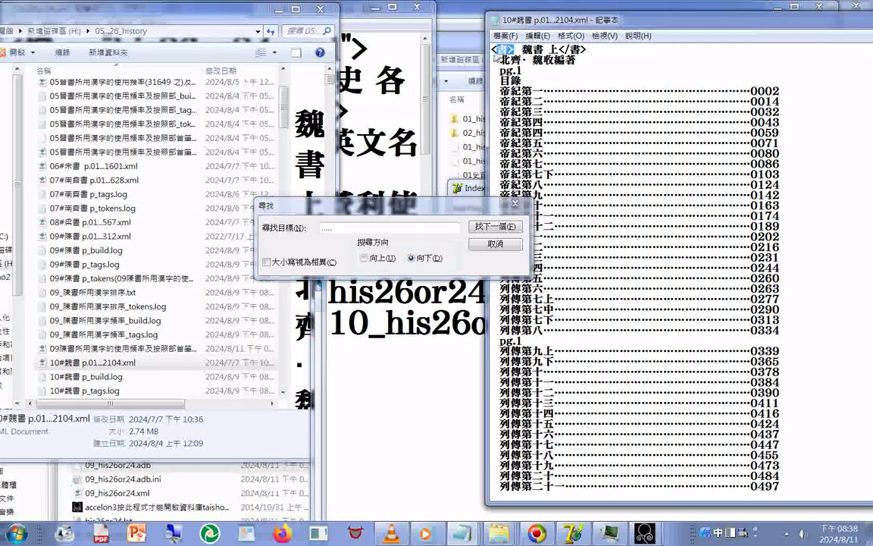
# Copy the opening tag and delete the old character from the closing tag.
pyautogui.moveTo(516, 49); pyautogui.dragTo(492, 50)
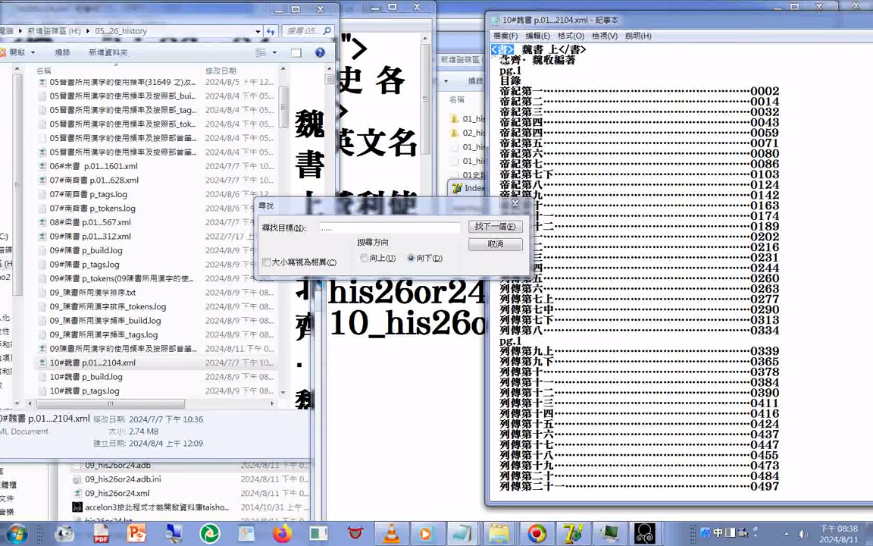
pyautogui.rightClick(516, 53)
pyautogui.click(528, 89)
pyautogui.write('冊')
pyautogui.press('BackSpace')
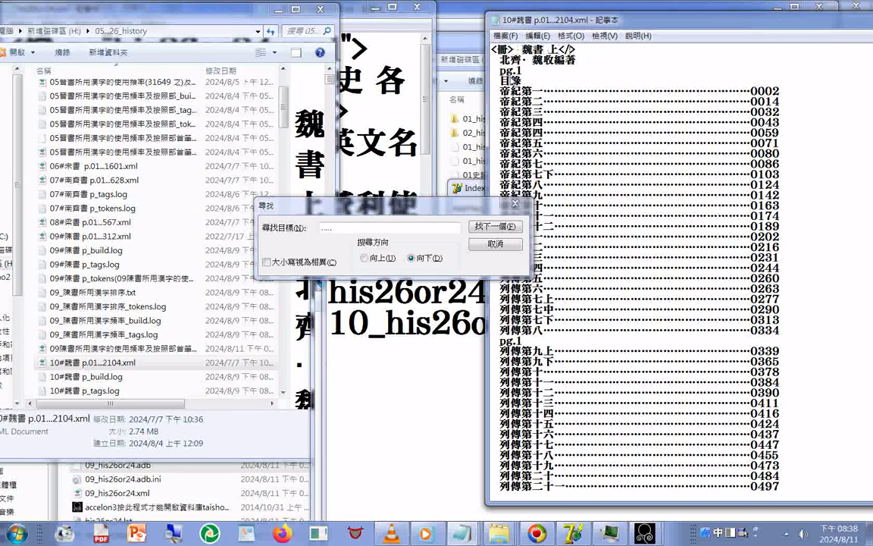
pyautogui.write('冊')
# Paste the </書> closing tag at the end of the 目錄 line.
pyautogui.rightClick(588, 80)
pyautogui.press('Escape')
pyautogui.write('<書>')
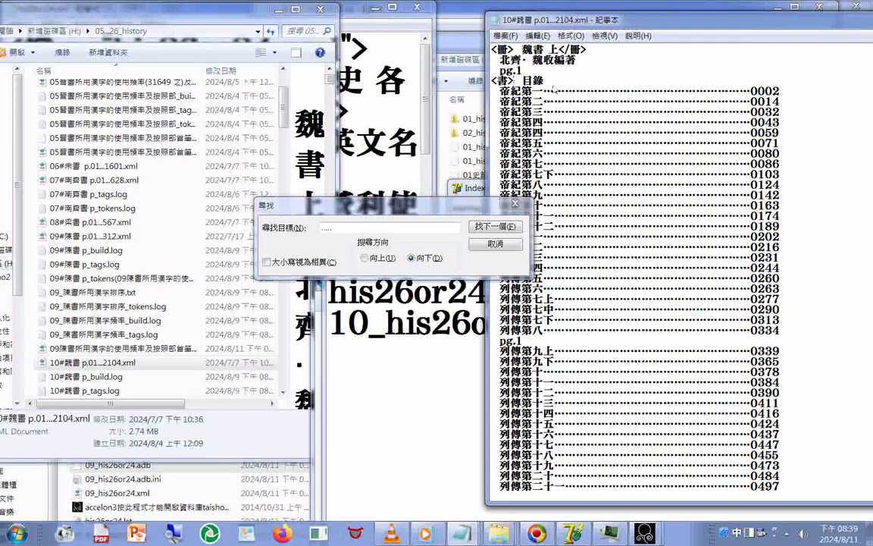
pyautogui.click(547, 81)
pyautogui.rightClick(518, 74)
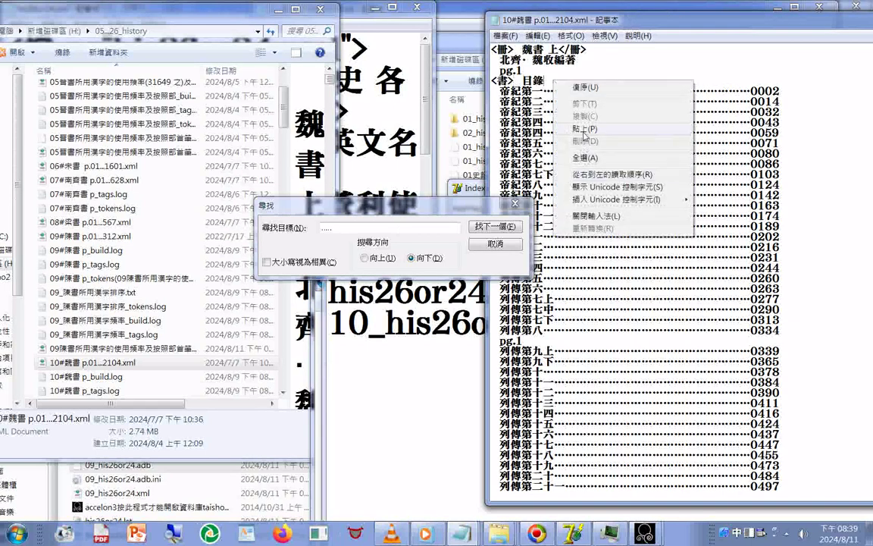
pyautogui.press('Escape')
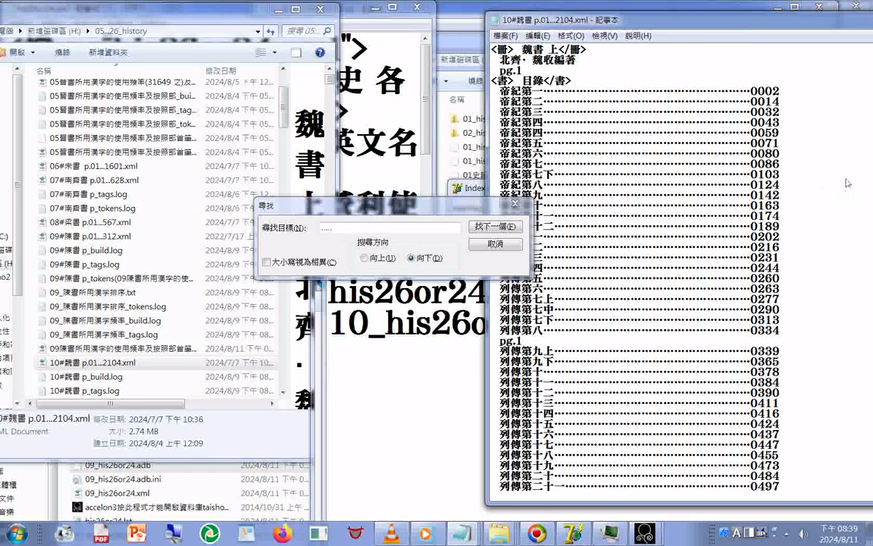
pyautogui.scroll(-2, 835, 211)
pyautogui.scroll(-2, 856, 303)
pyautogui.scroll(-10, 871, 374)
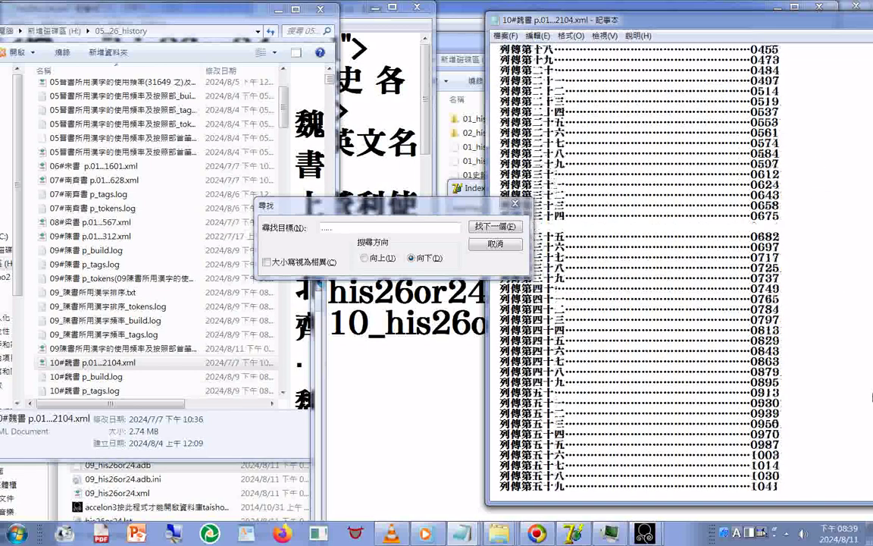
pyautogui.scroll(-5, 871, 386)
pyautogui.scroll(-5, 871, 402)
pyautogui.scroll(-5, 871, 417)
pyautogui.scroll(-5, 871, 424)
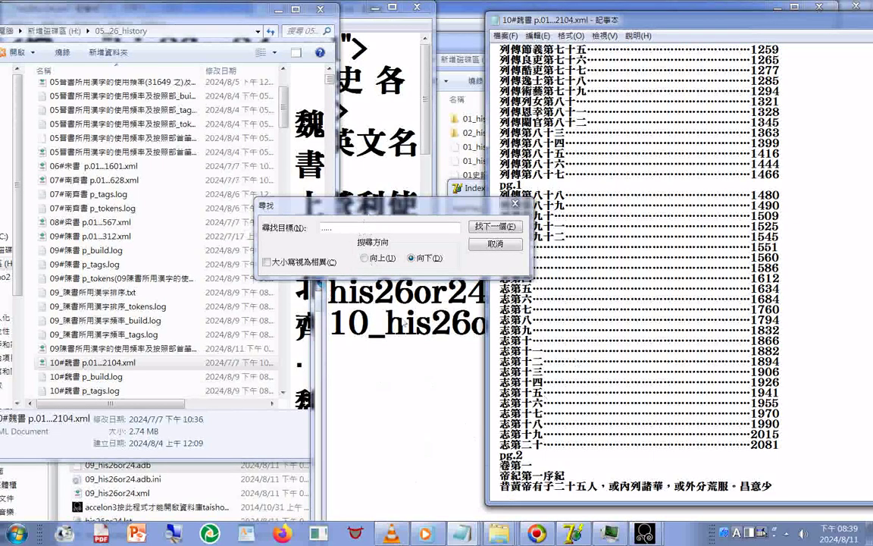
# Replace the Find-box phrase and insert 卷第一 between its tags.
pyautogui.click(363, 230)
pyautogui.hotkey('shift', 'Home')
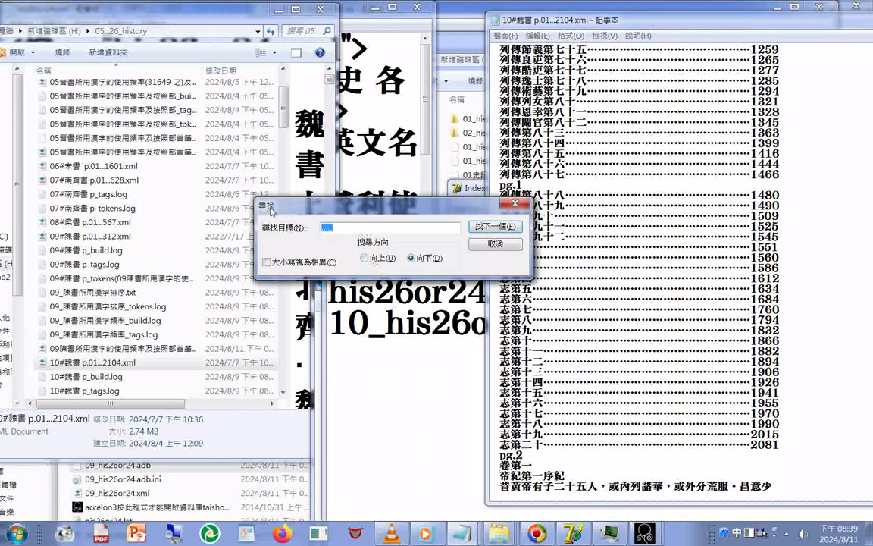
pyautogui.write('<書>')
pyautogui.write('</書>')
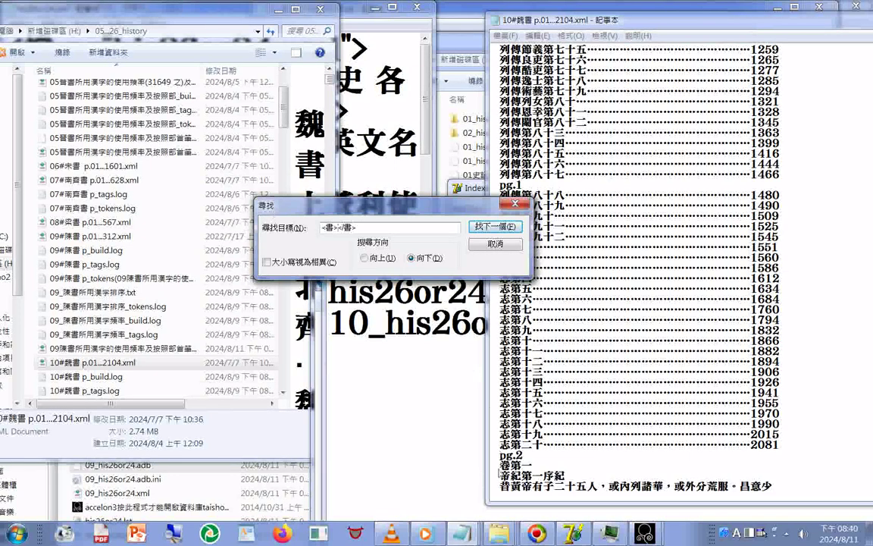
pyautogui.moveTo(499, 465); pyautogui.dragTo(532, 465)
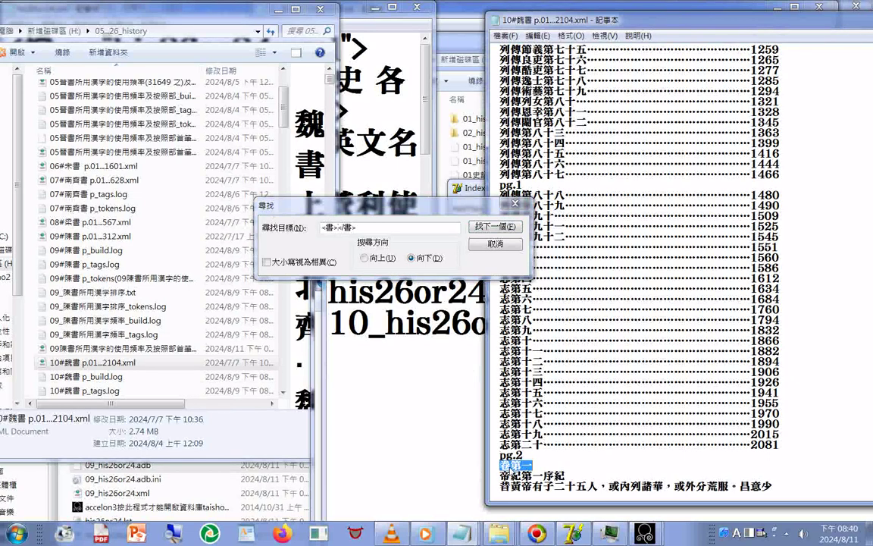
pyautogui.click(303, 206)
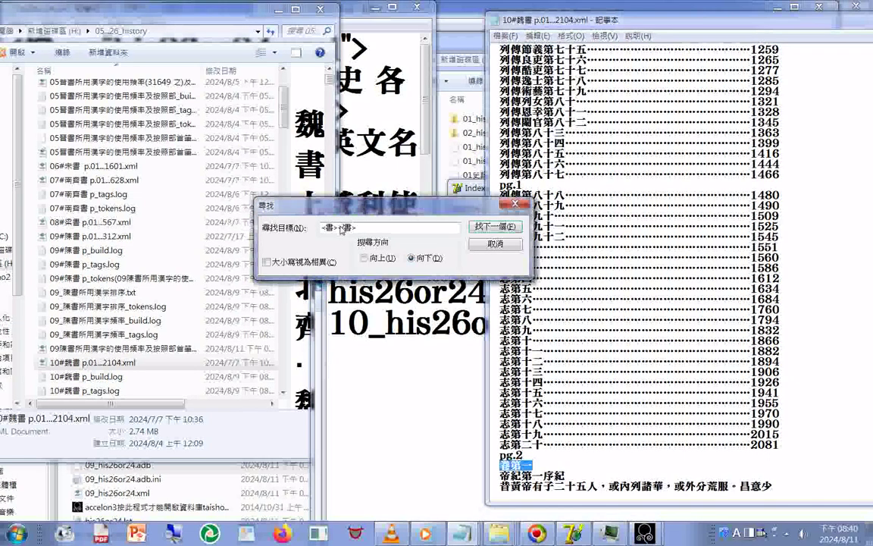
pyautogui.hotkey('ctrl', 'v')
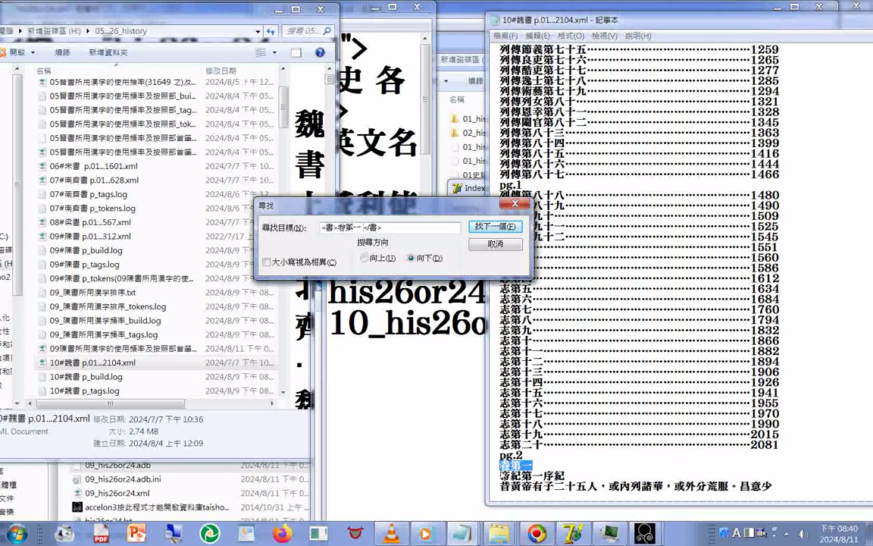
# Add 帝紀第一序紀 to the phrase, copy it, and select both heading lines.
pyautogui.moveTo(500, 475); pyautogui.dragTo(561, 476)
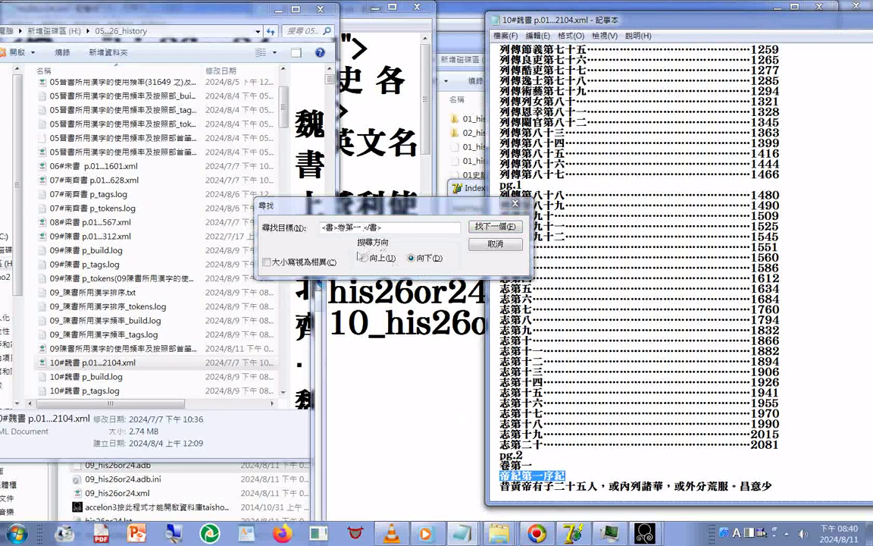
pyautogui.click(361, 256)
pyautogui.hotkey('ctrl', 'v')
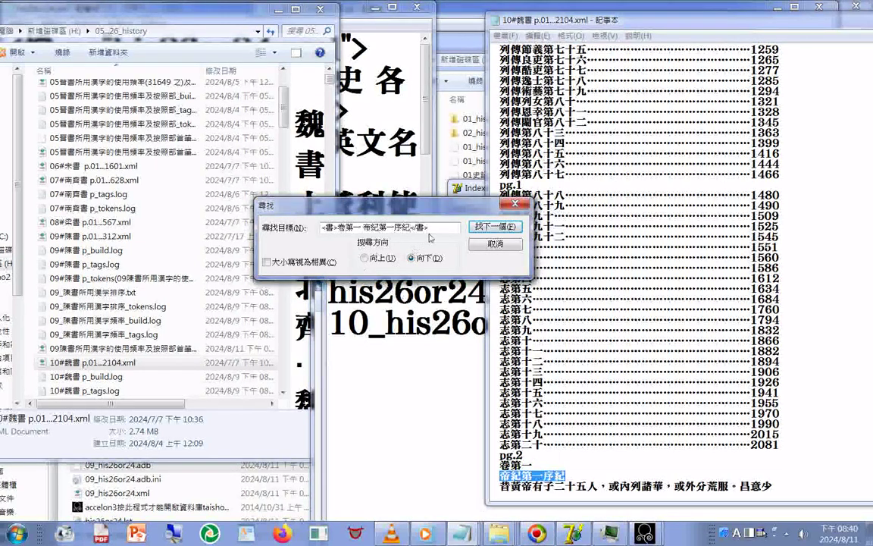
pyautogui.hotkey('ctrl', 'a')
pyautogui.rightClick(355, 229)
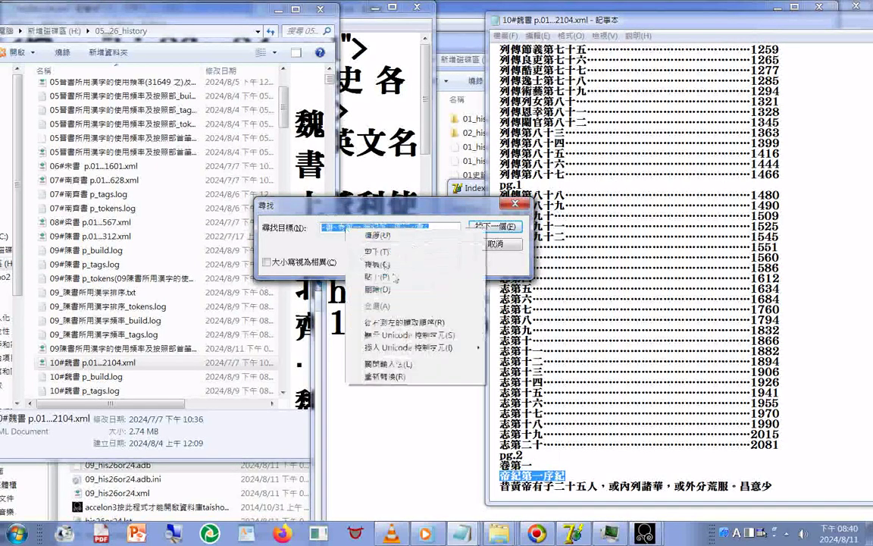
pyautogui.click(387, 265)
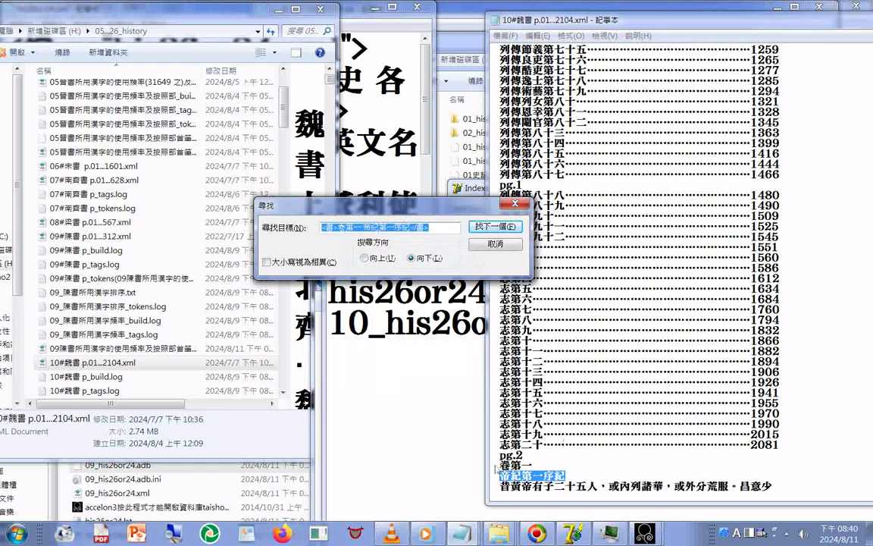
pyautogui.moveTo(496, 467); pyautogui.dragTo(565, 475)
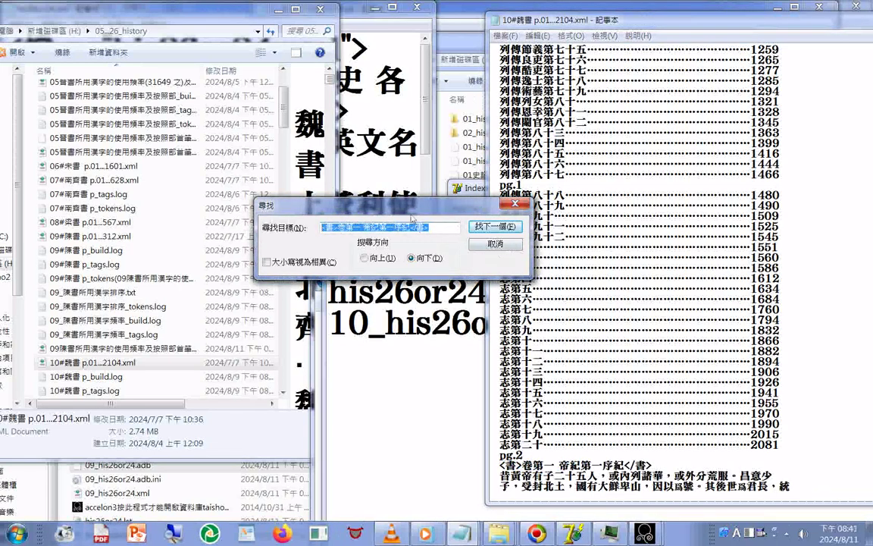
pyautogui.moveTo(410, 219); pyautogui.dragTo(400, 192)
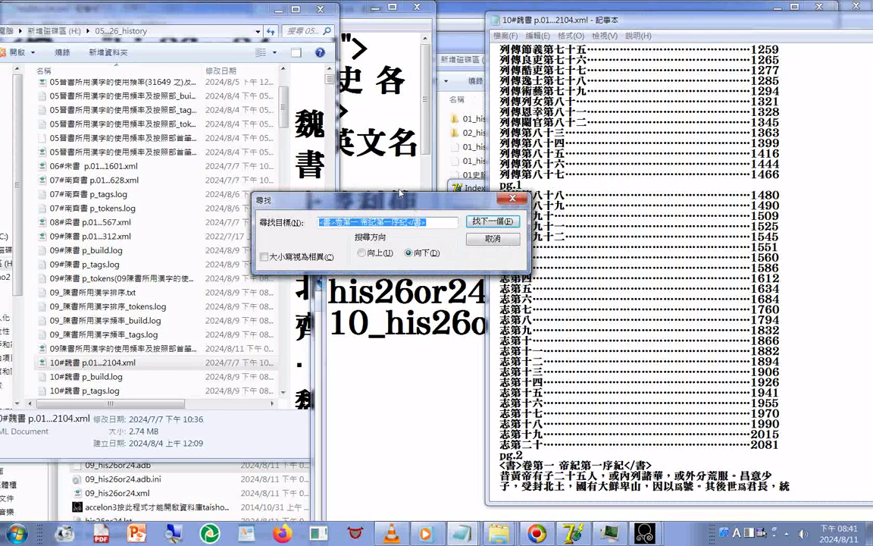
pyautogui.moveTo(400, 192); pyautogui.dragTo(343, 118)
pyautogui.scroll(15, 583, 247)
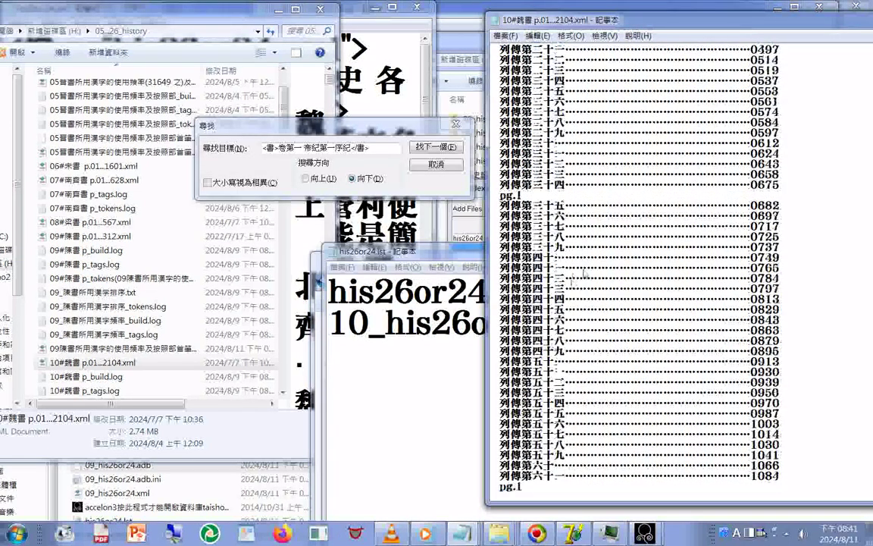
pyautogui.scroll(5, 584, 248)
pyautogui.scroll(3, 584, 248)
pyautogui.scroll(3, 584, 248)
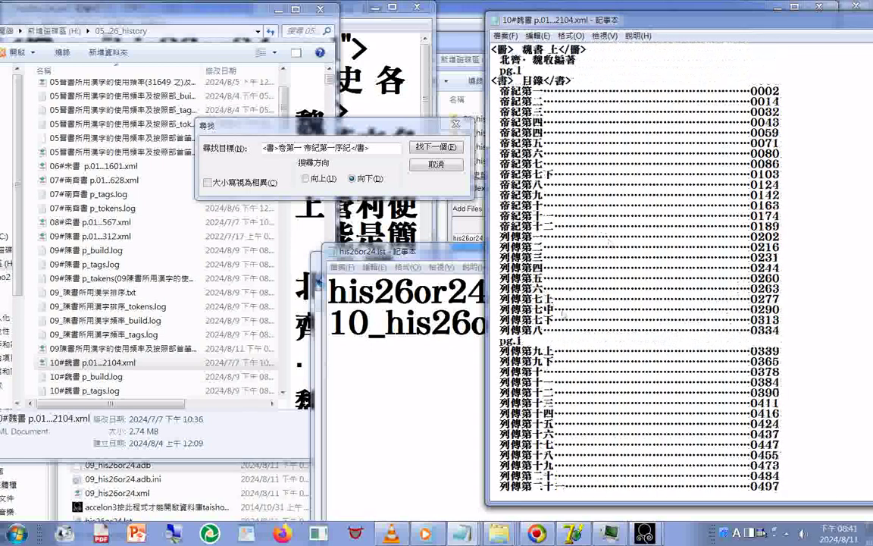
# Set the search phrase to 列傳第一, copied from the contents, with its tags removed.
pyautogui.doubleClick(501, 238)
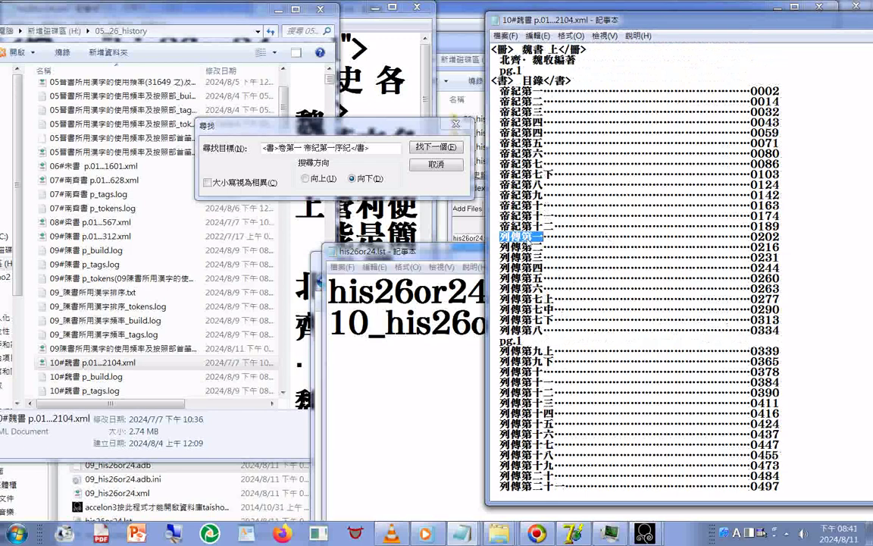
pyautogui.moveTo(279, 148); pyautogui.dragTo(348, 149)
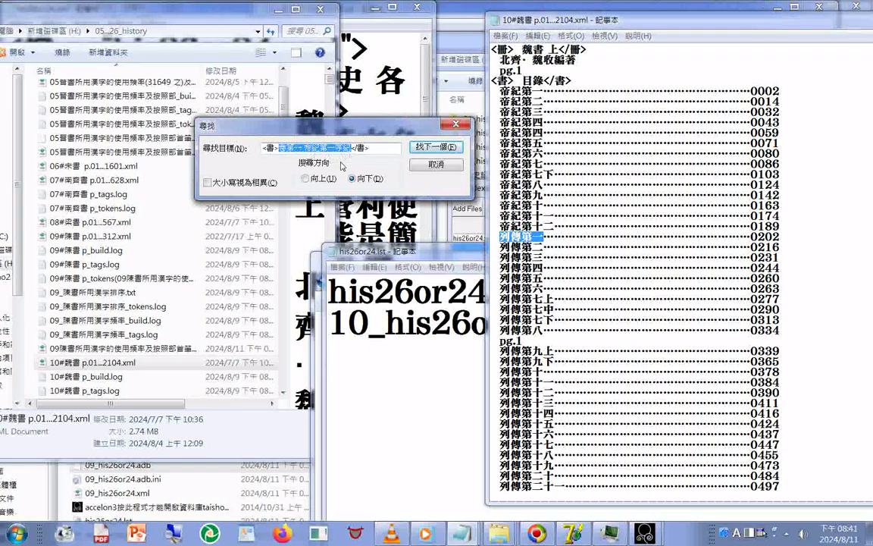
pyautogui.hotkey('ctrl', 'v')
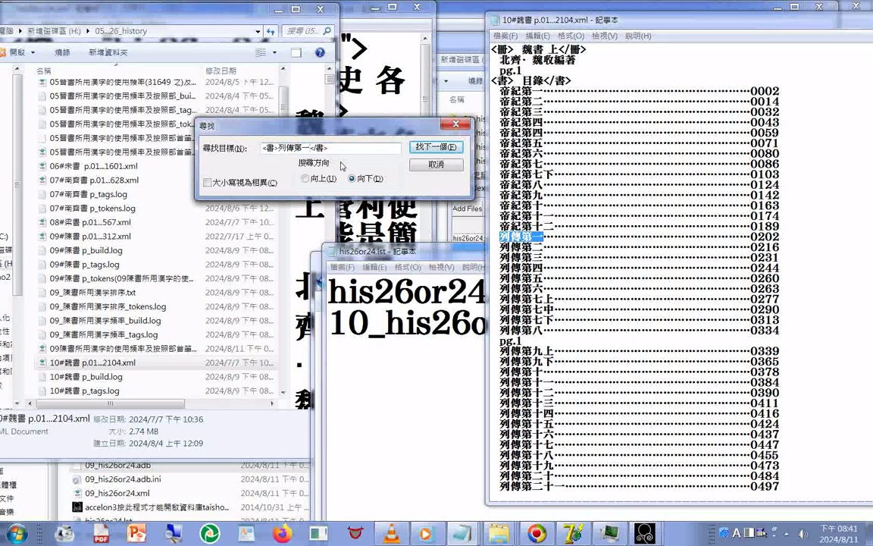
pyautogui.hotkey('ctrl', 'a')
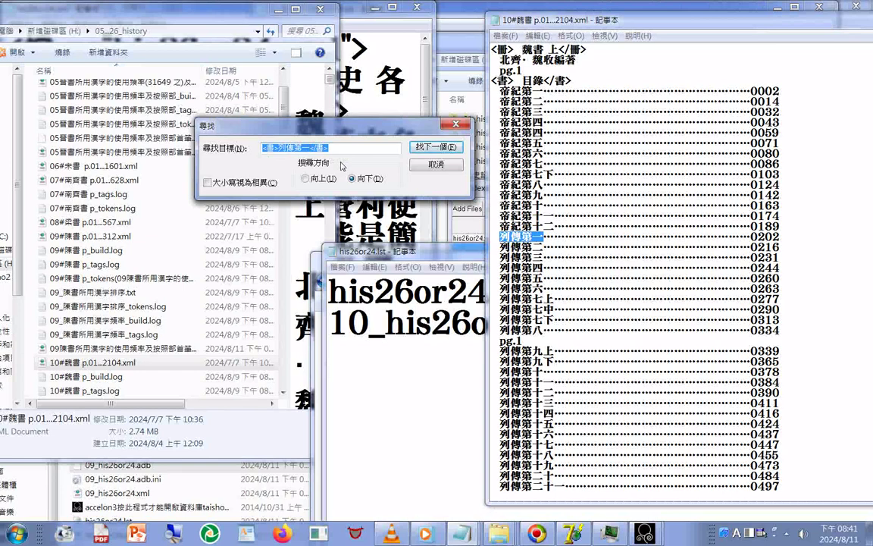
pyautogui.press('End')
pyautogui.press('BackSpace')
pyautogui.press('BackSpace')
pyautogui.press('BackSpace')
pyautogui.press('BackSpace')
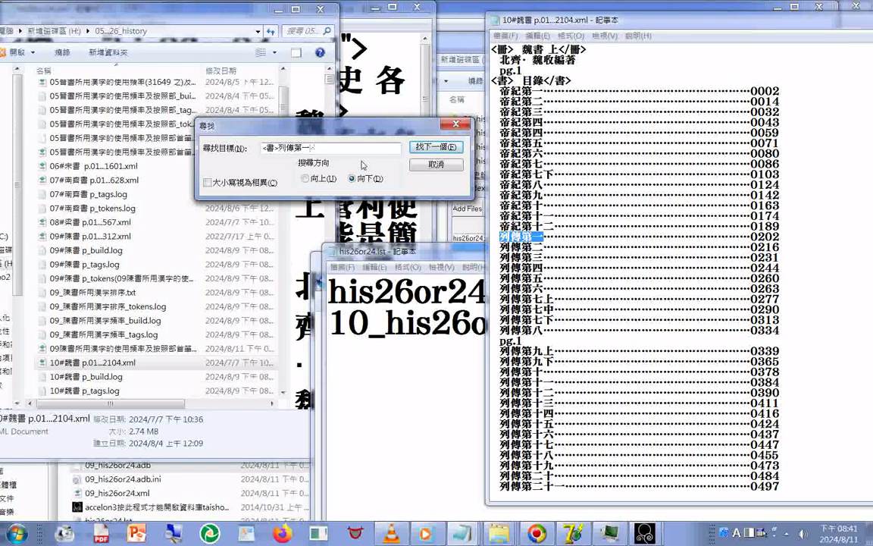
pyautogui.press('Home')
pyautogui.press('Delete')
pyautogui.press('Delete')
pyautogui.press('Delete')
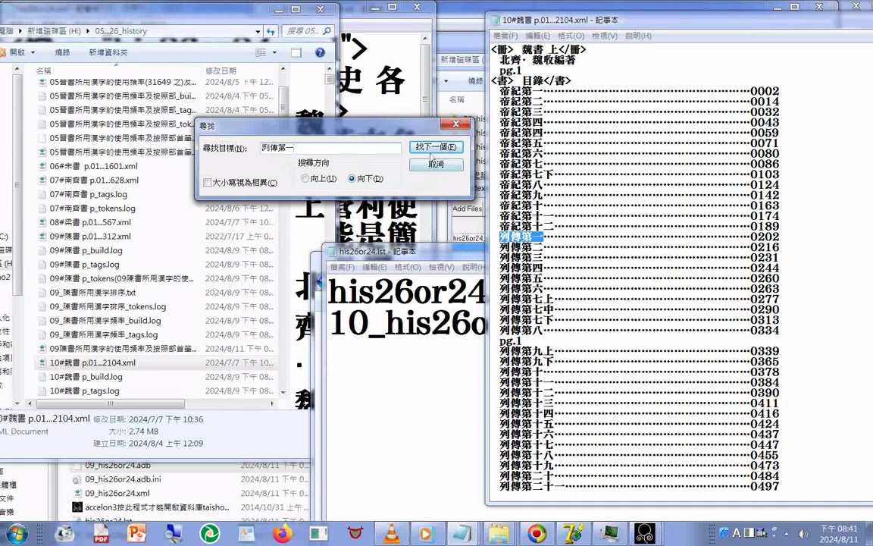
# Find the 列傳第一 heading after pg.202 and paste <書>列傳第一 pg.202</書> over it.
pyautogui.click(431, 152)
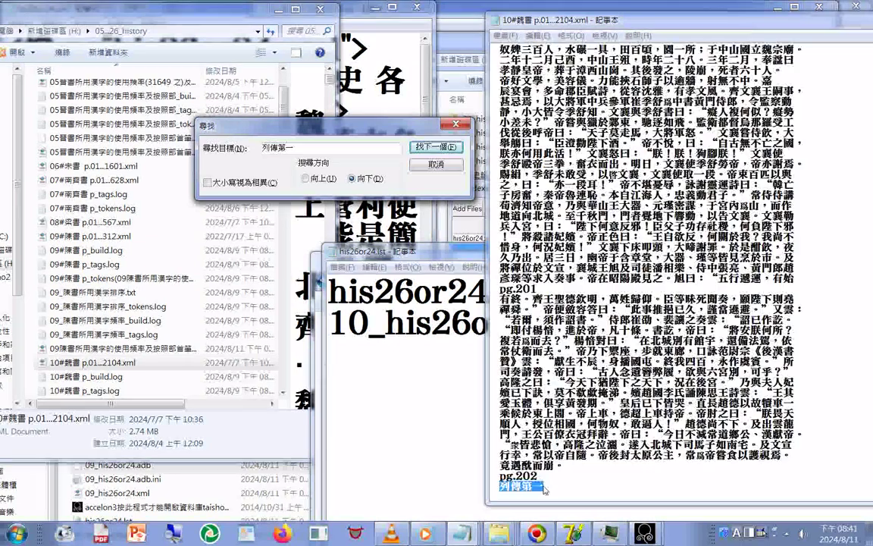
pyautogui.rightClick(538, 487)
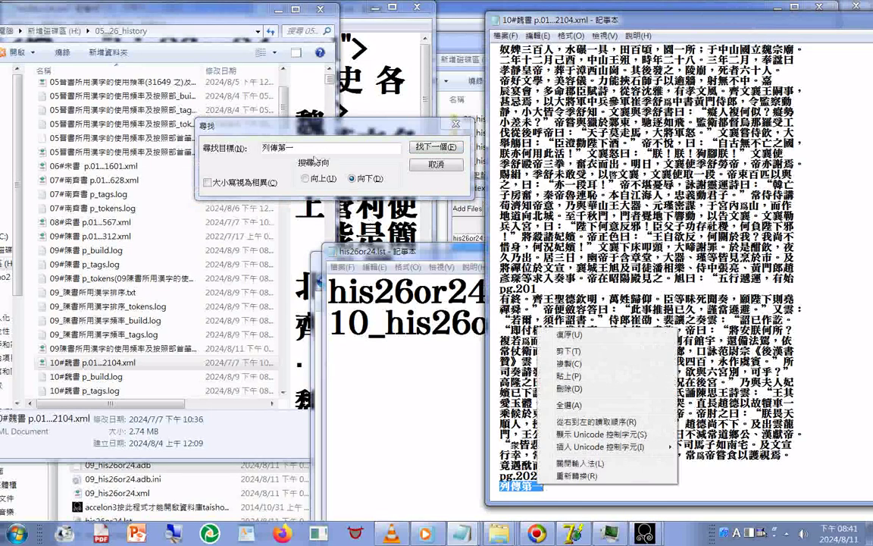
pyautogui.click(307, 153)
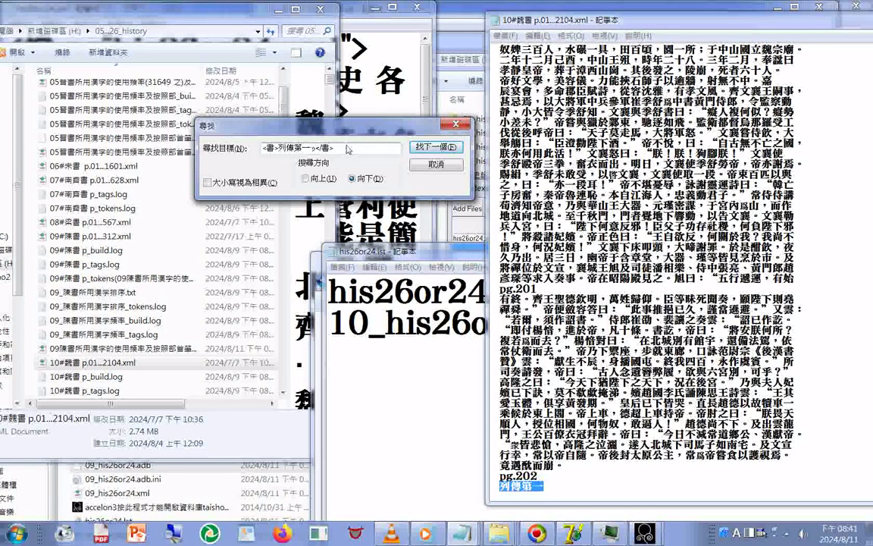
pyautogui.write('g')
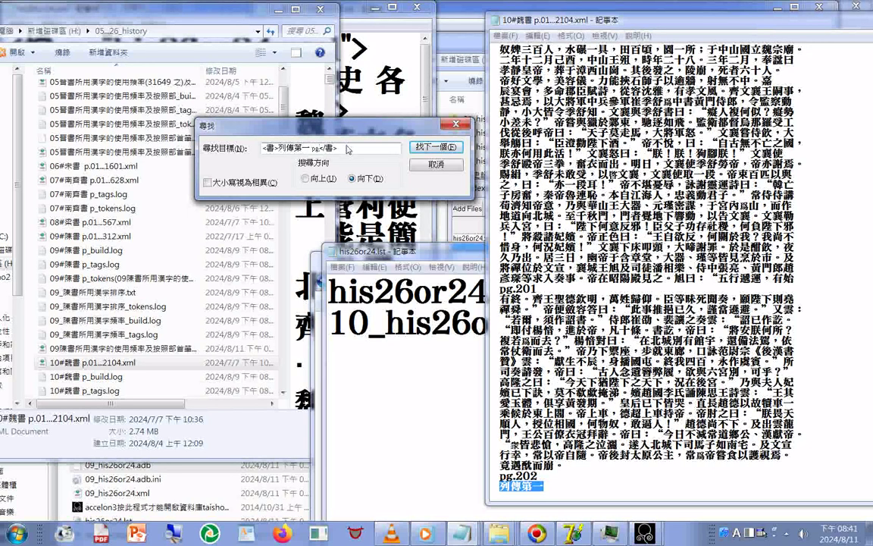
pyautogui.write('.202')
pyautogui.moveTo(343, 145); pyautogui.dragTo(262, 148)
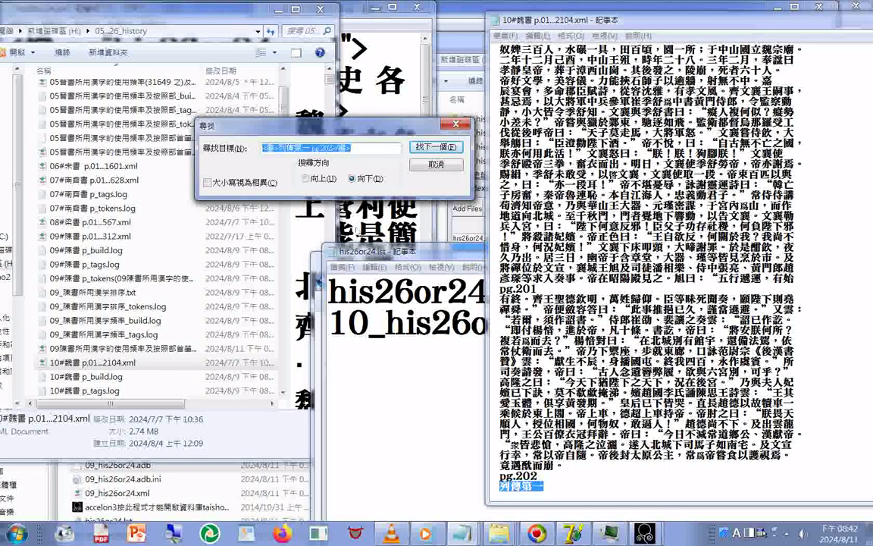
pyautogui.rightClick(535, 485)
pyautogui.click(567, 365)
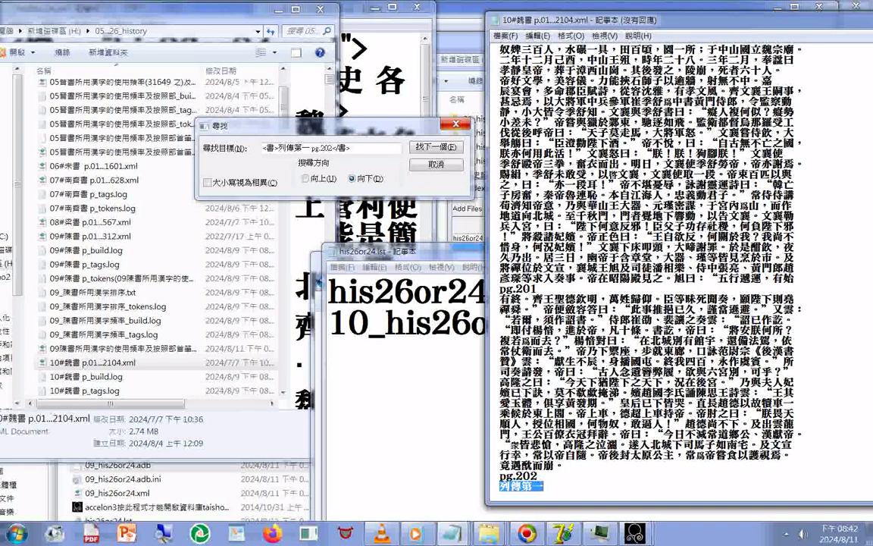
# Change 列傳 to 志 in the search text using the Chinese IME.
pyautogui.click(282, 150)
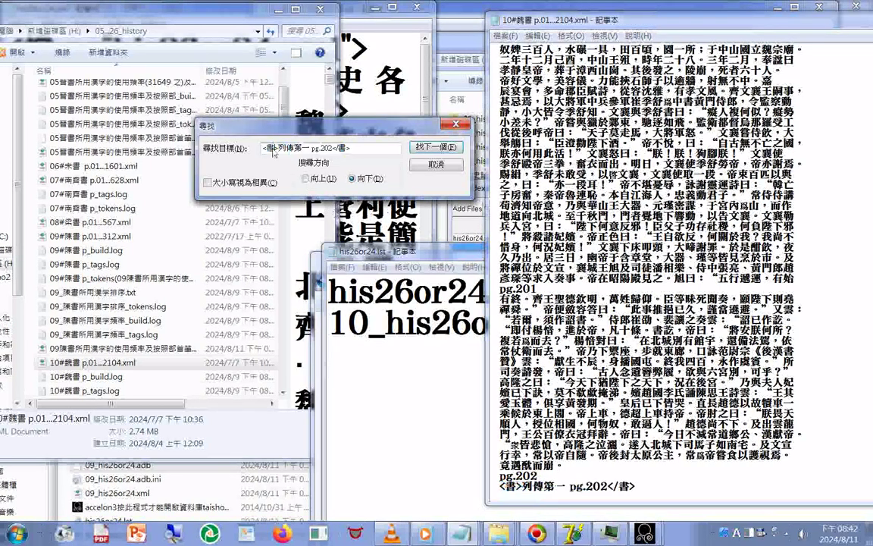
pyautogui.moveTo(282, 150); pyautogui.dragTo(302, 150)
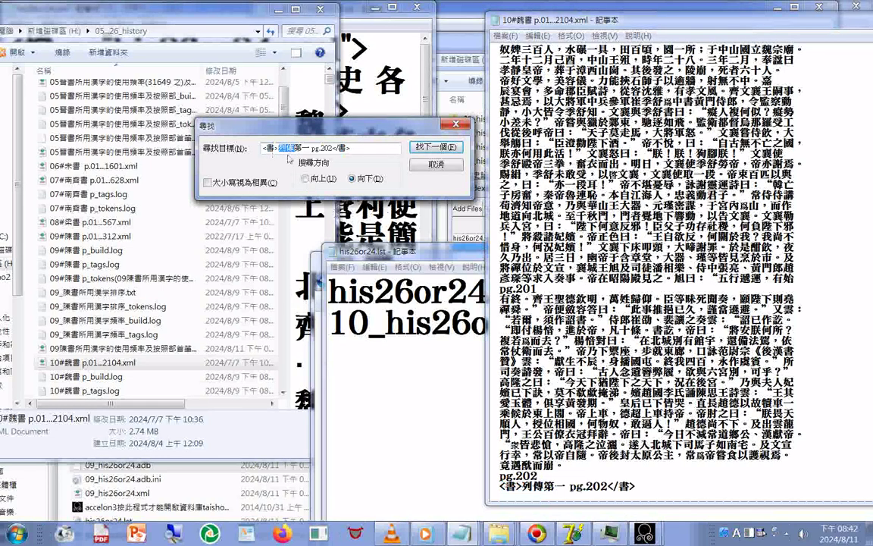
pyautogui.write('54')
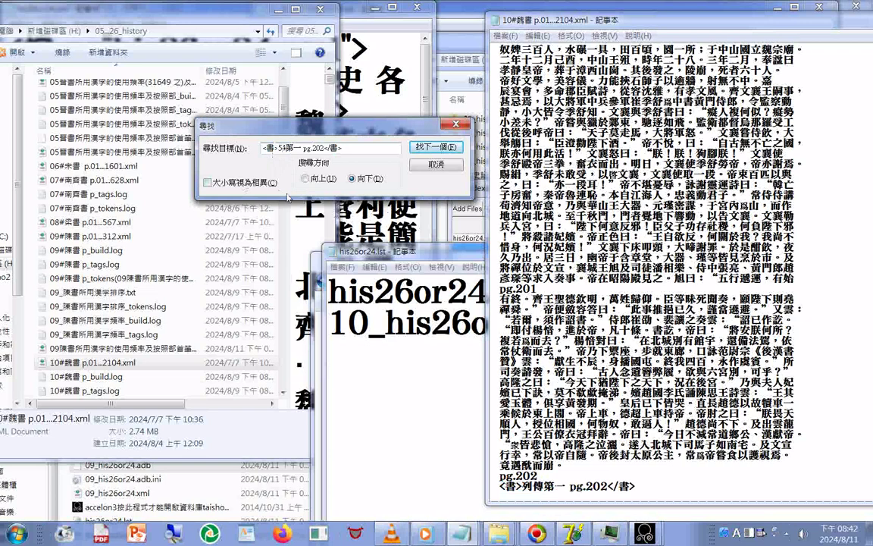
pyautogui.write('54')
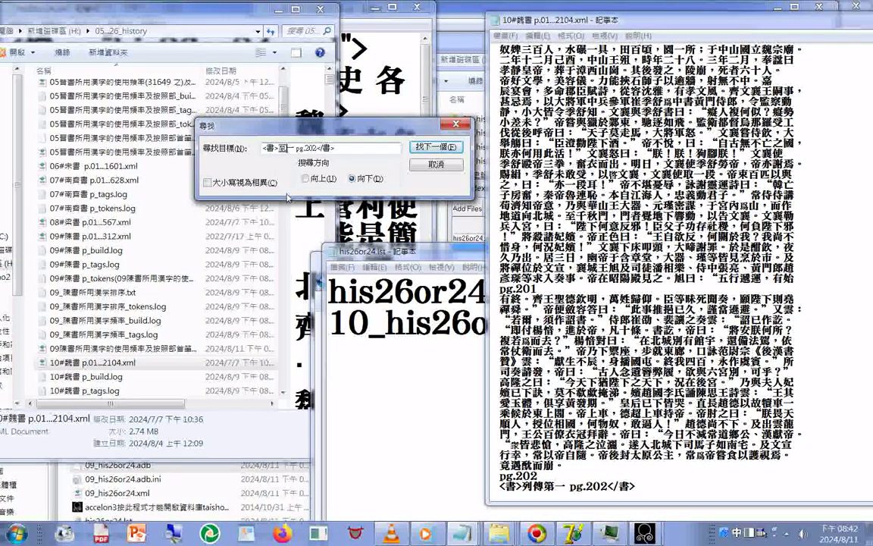
pyautogui.press('Down')
pyautogui.press('2')
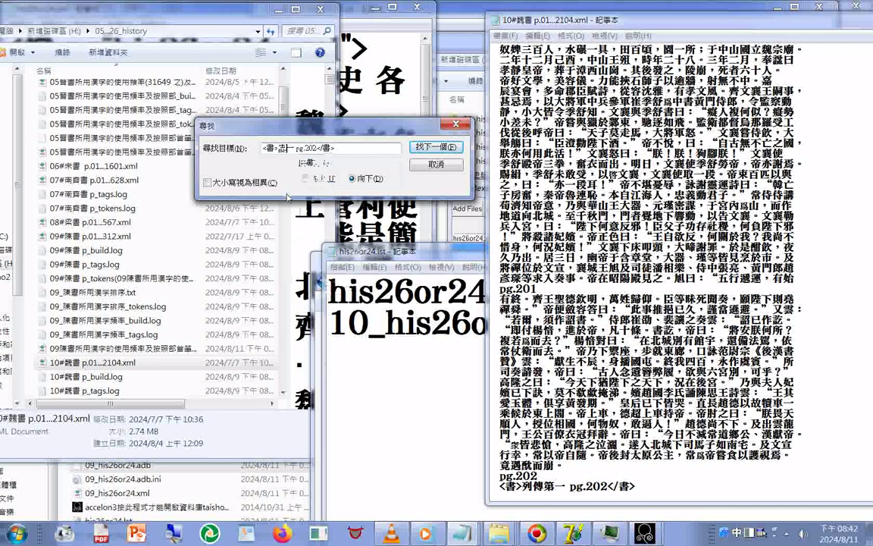
pyautogui.press('Return')
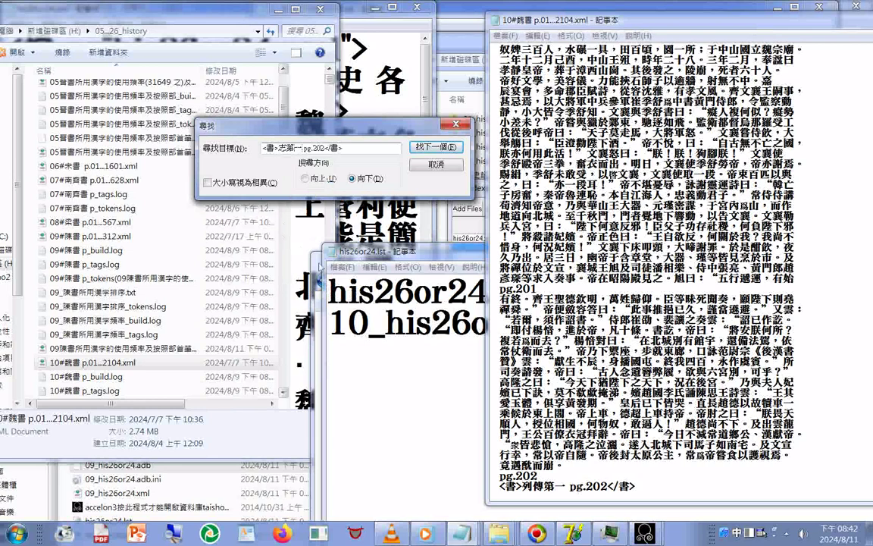
# Trim the search text to 志第一 and find that heading in the document.
pyautogui.rightClick(280, 146)
pyautogui.press('a')
pyautogui.moveTo(302, 152); pyautogui.dragTo(359, 174)
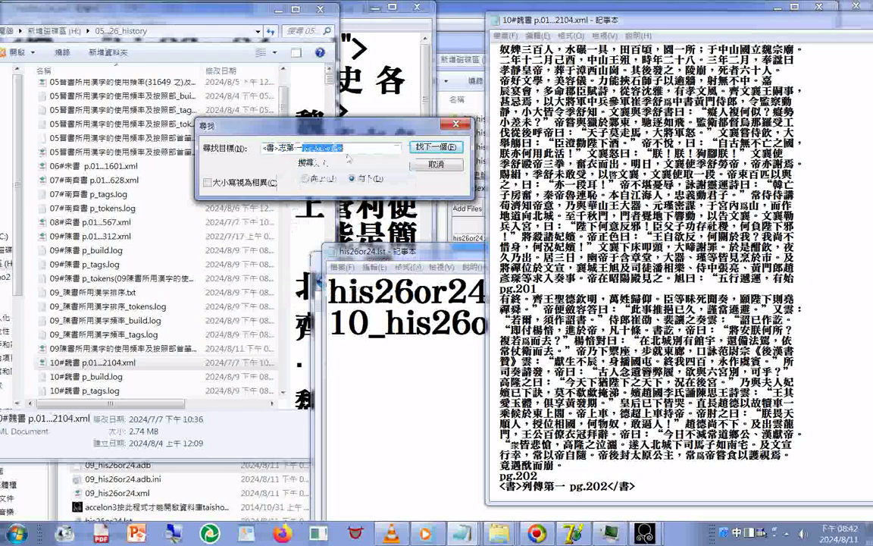
pyautogui.press('BackSpace')
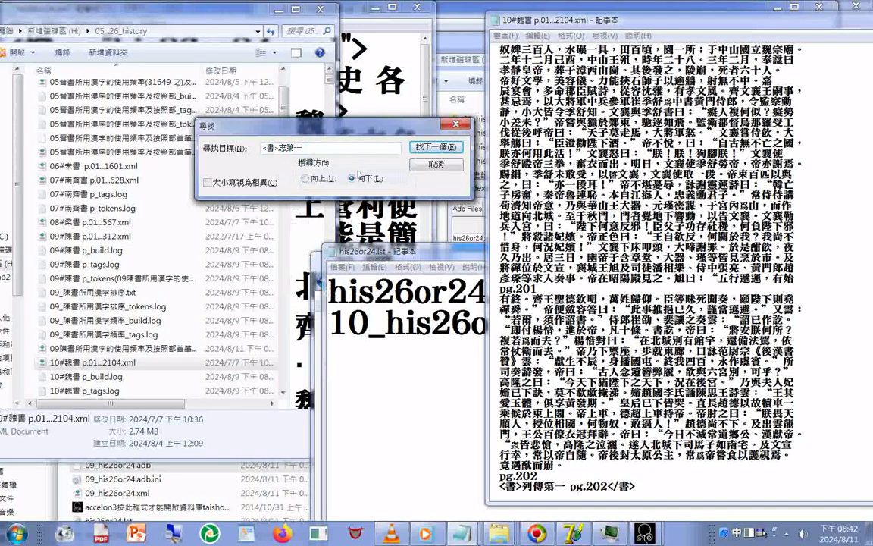
pyautogui.press('Home')
pyautogui.press('Delete')
pyautogui.press('Delete')
pyautogui.press('Delete')
pyautogui.press('Return')
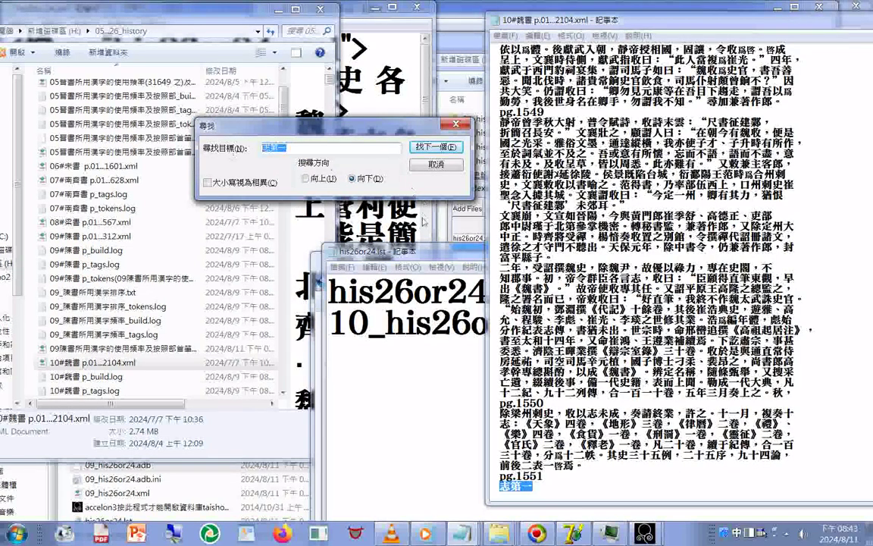
# Edit the tag line to <書>志第一 pg.1551</書> and select it for copying.
pyautogui.write('<書>志第一 pg.202</書>')
pyautogui.press('BackSpace')
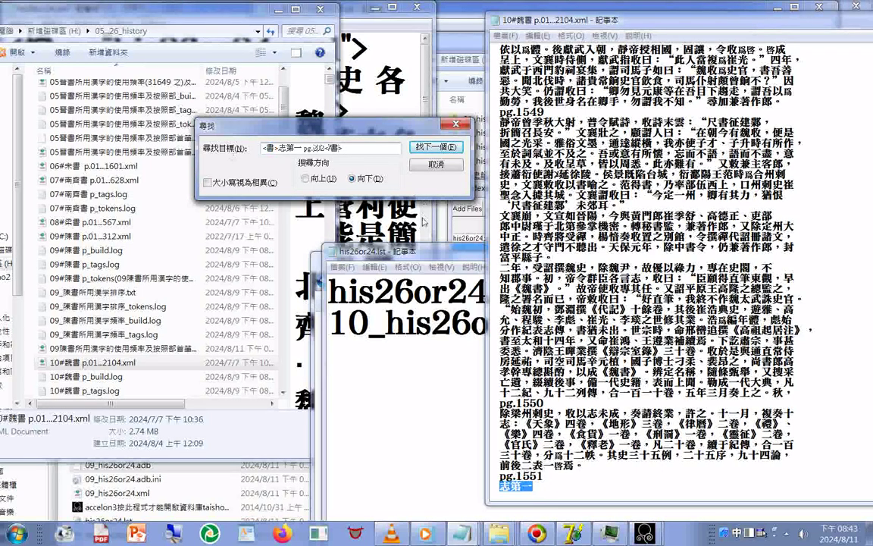
pyautogui.press('BackSpace')
pyautogui.press('BackSpace')
pyautogui.press('BackSpace')
pyautogui.write('1551')
pyautogui.hotkey('ctrl', 'f')
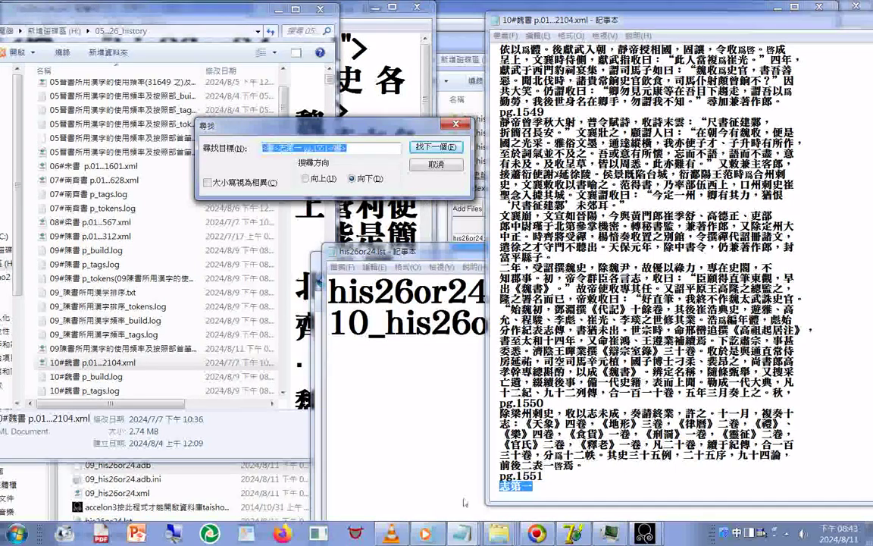
# Delete the found 志第一 heading and paste the marker line in its place.
pyautogui.rightClick(540, 482)
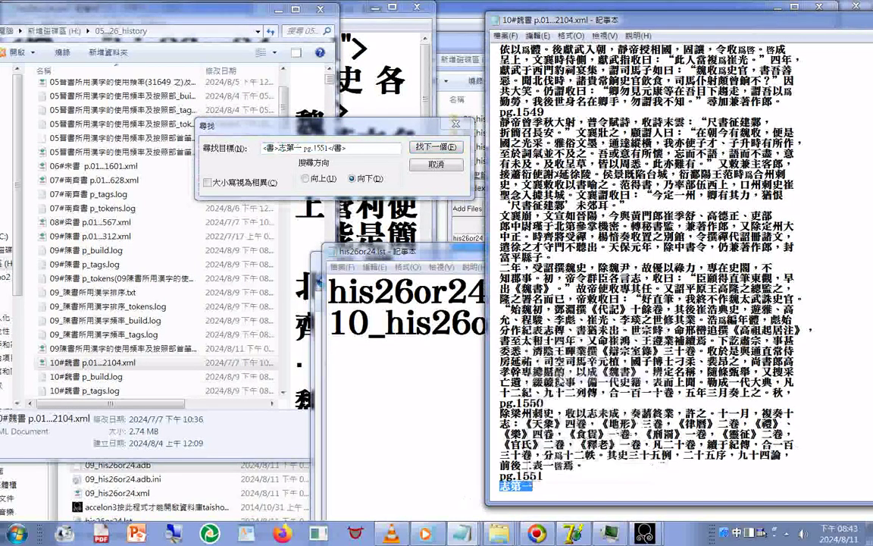
pyautogui.press('Delete')
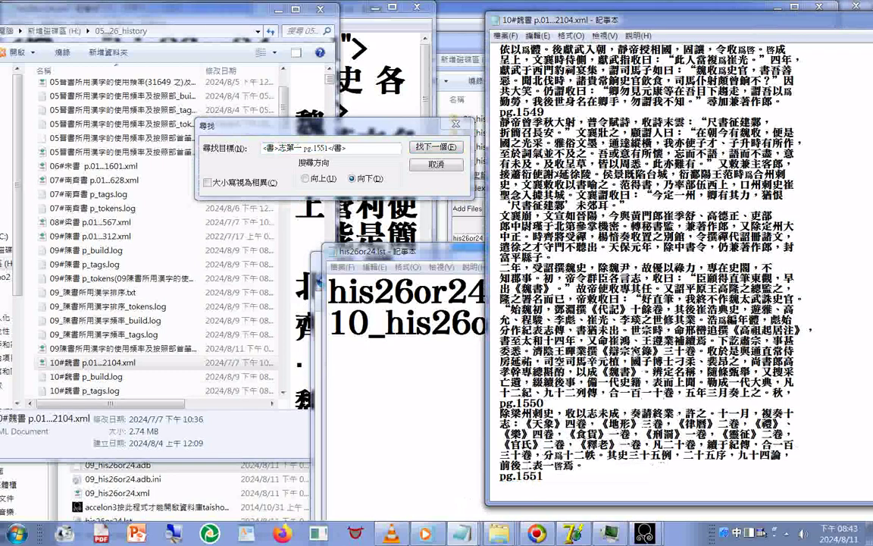
pyautogui.press('Return')
pyautogui.write('<書>志第一 pg.1551</書>')
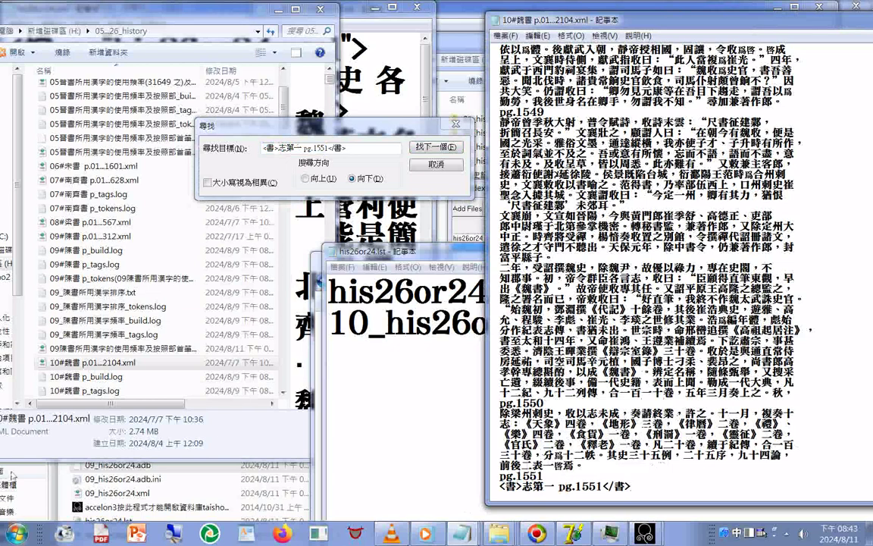
# Open 10_魏書所用漢字頻率.XML from the Explorer folder in Notepad.
pyautogui.click(105, 159)
pyautogui.scroll(-7, 104, 160)
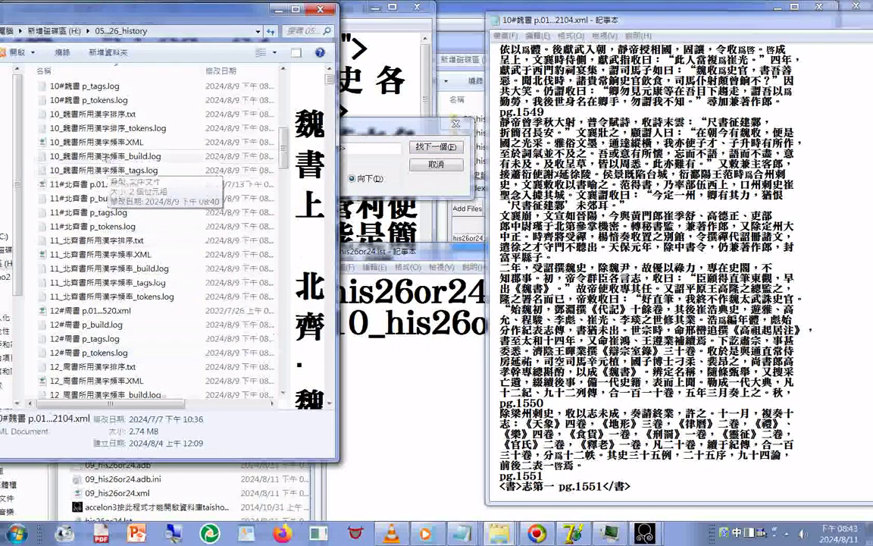
pyautogui.click(17, 532)
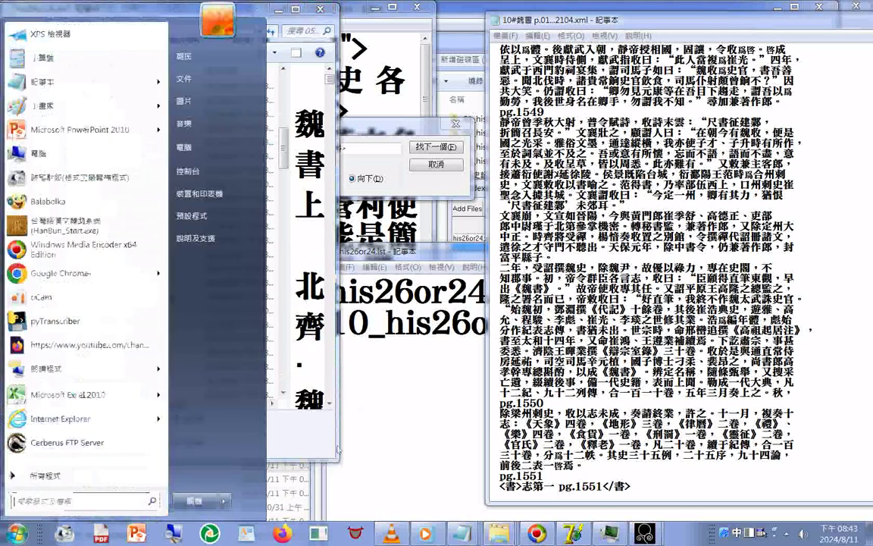
pyautogui.press('Escape')
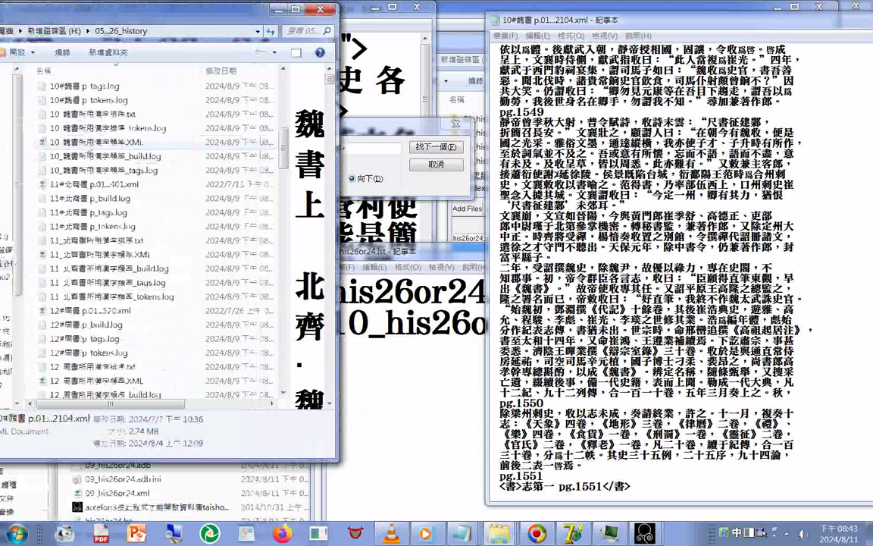
pyautogui.rightClick(88, 142)
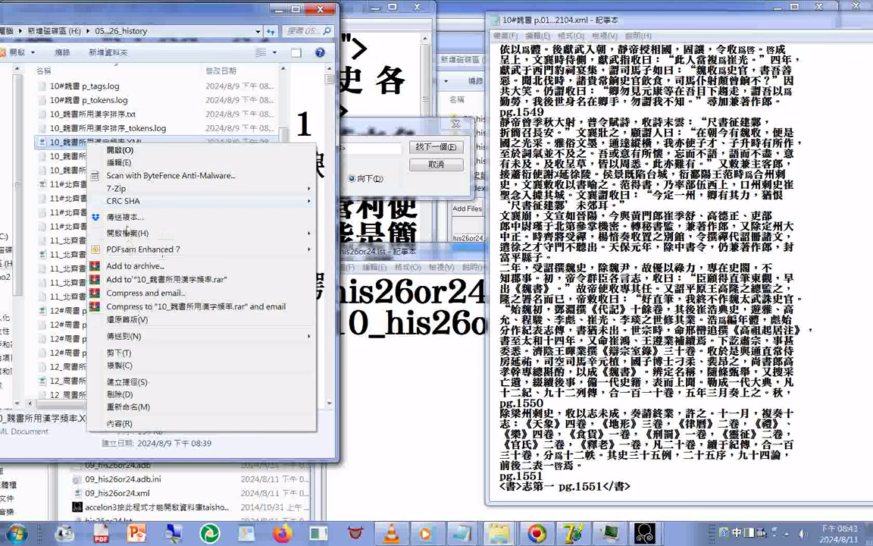
pyautogui.moveTo(127, 232)
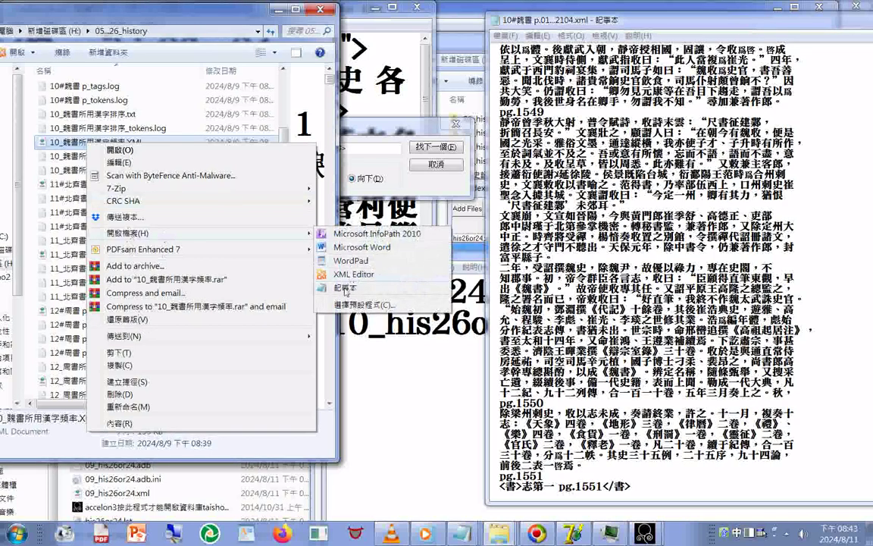
pyautogui.click(345, 289)
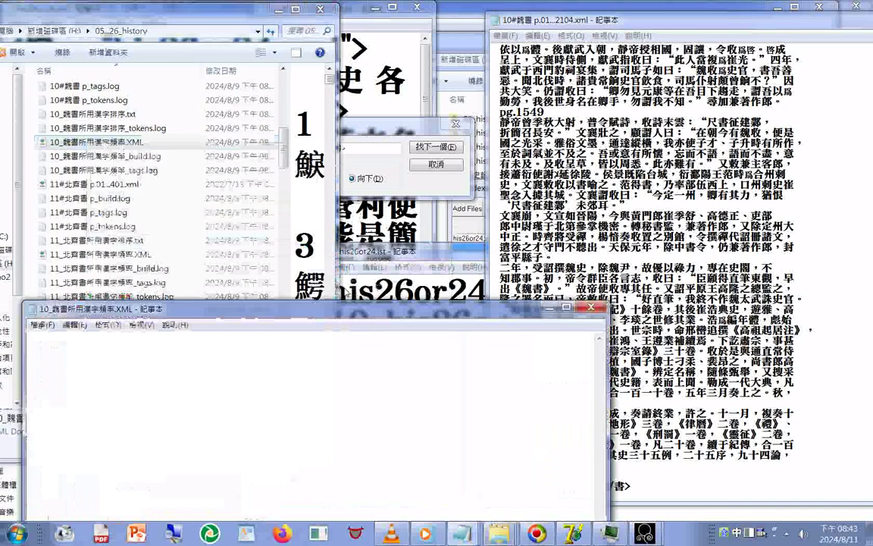
# Add a new line at the end of the 魏書 chapter text.
pyautogui.click(664, 491)
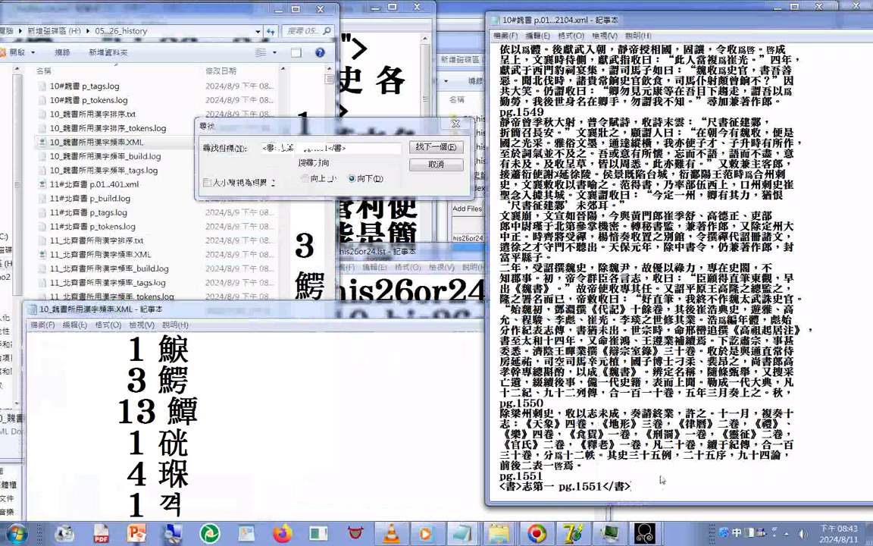
pyautogui.hotkey('ctrl', 'End')
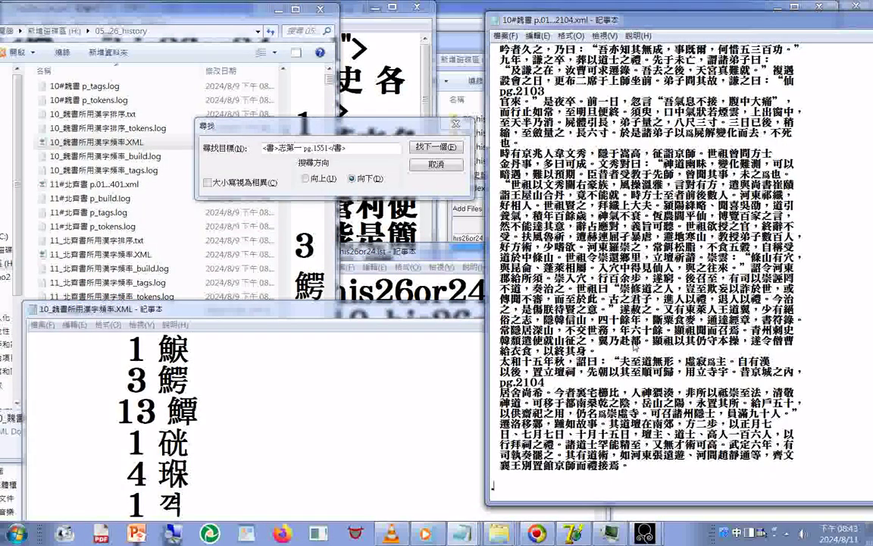
pyautogui.press('Return')
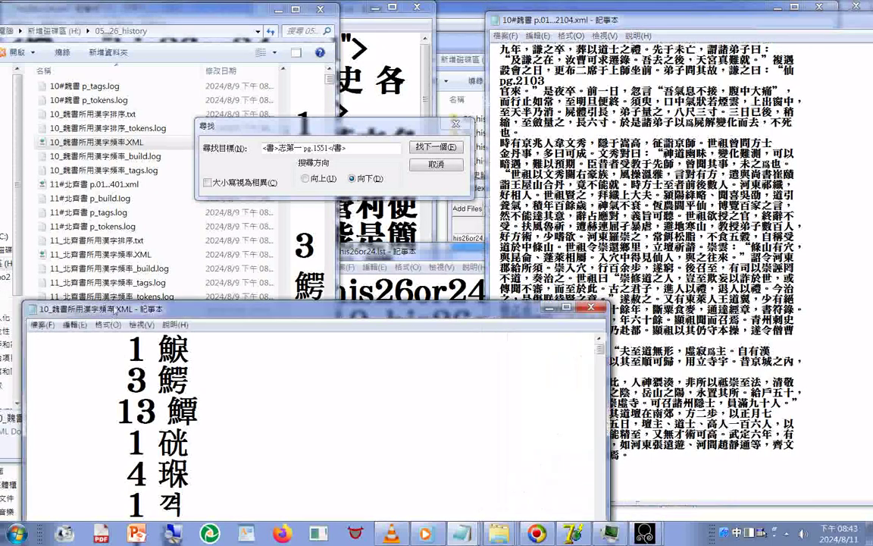
pyautogui.click(129, 55)
pyautogui.scroll(6, 121, 45)
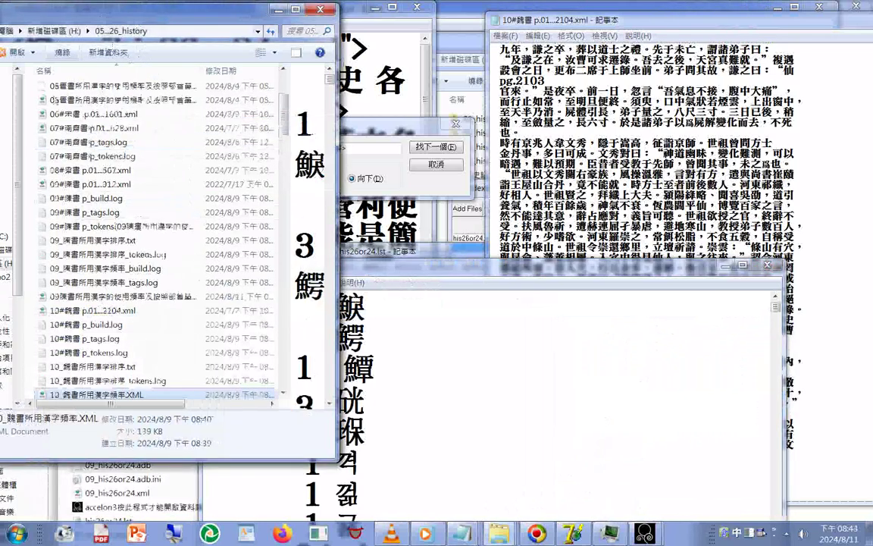
# Copy the 05 file's name from Explorer and paste it as the list's first line.
pyautogui.rightClick(35, 99)
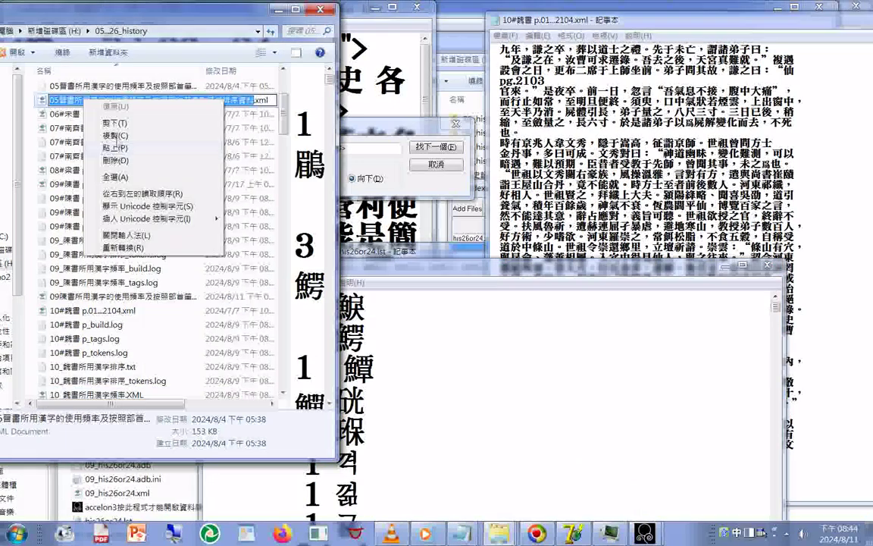
pyautogui.click(412, 297)
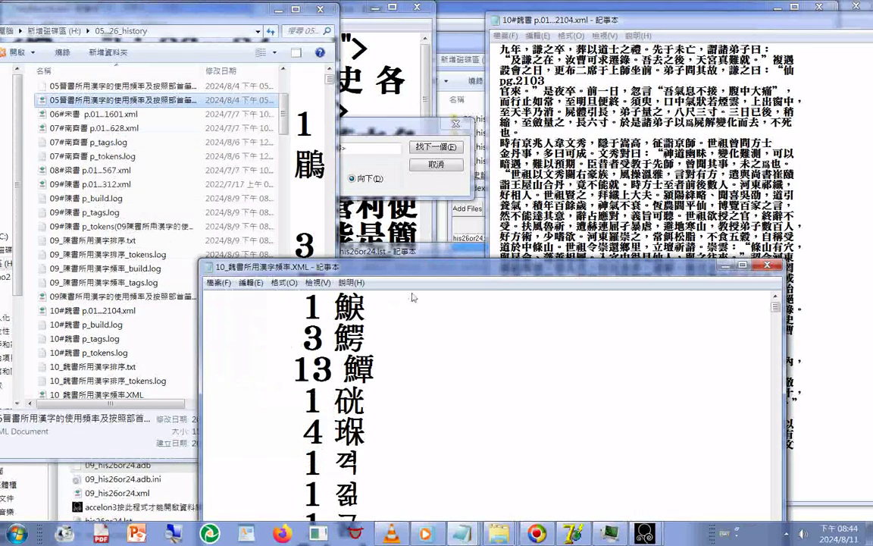
pyautogui.press('Return')
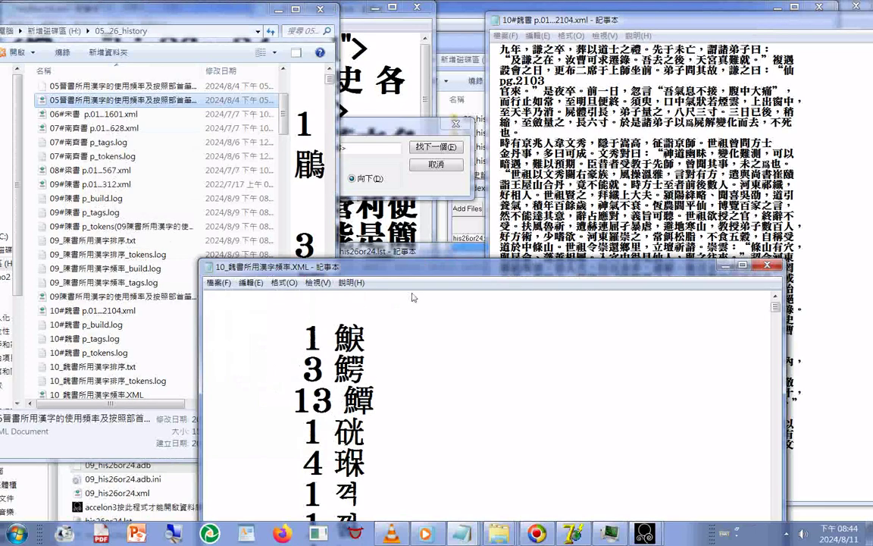
pyautogui.write('05晉書所用漢字的使用頻率及按照部首筆畫數遞減排序資料')
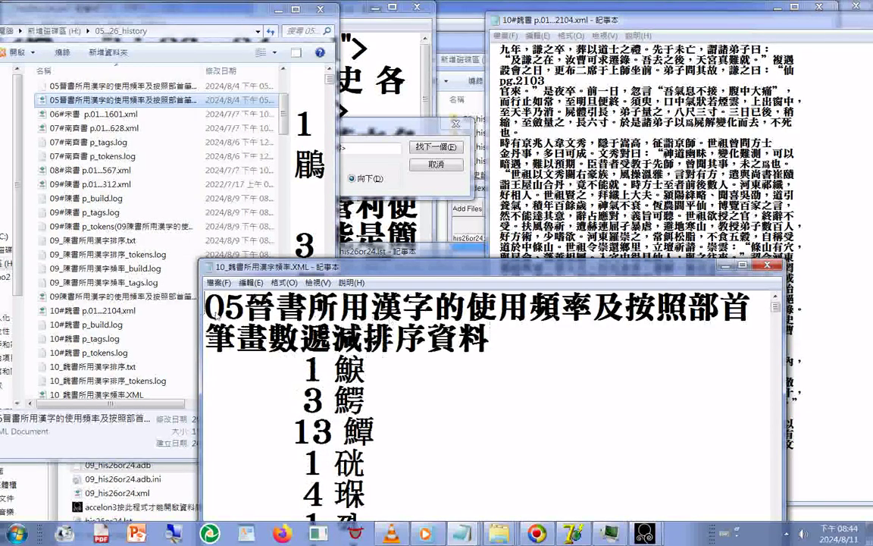
# Change the pasted heading's 05晉 prefix to 10魏.
pyautogui.hotkey('ctrl', 'Home')
pyautogui.write('1')
pyautogui.press('Delete')
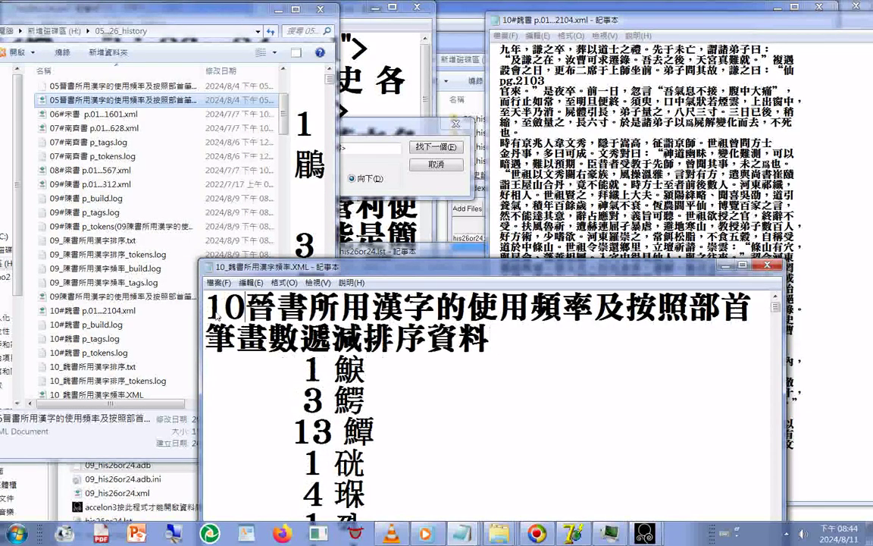
pyautogui.press('Delete')
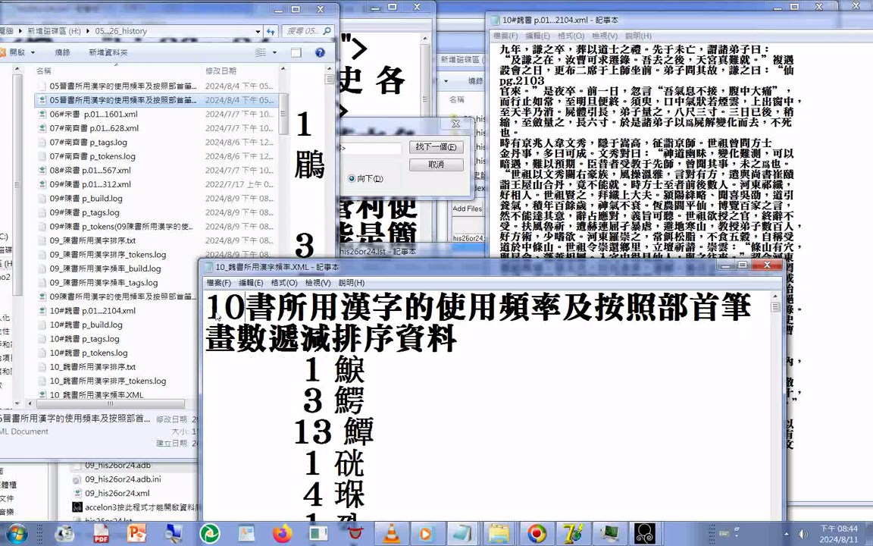
pyautogui.hotkey('ctrl', 'space')
pyautogui.write('魏')
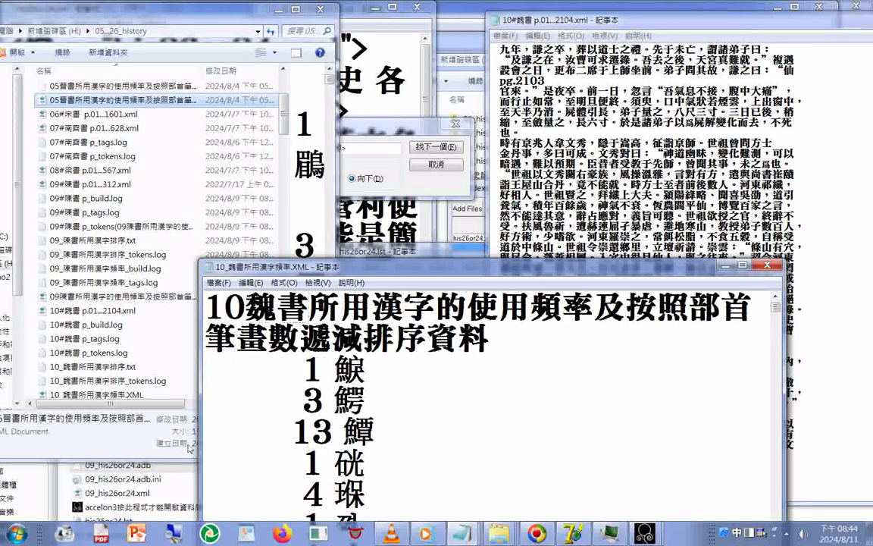
pyautogui.moveTo(349, 268); pyautogui.dragTo(341, 46)
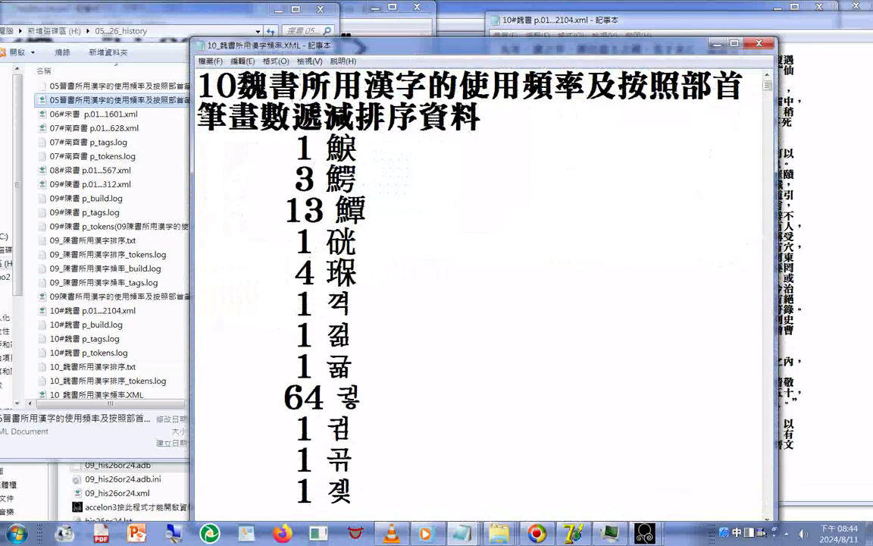
pyautogui.write('◇')
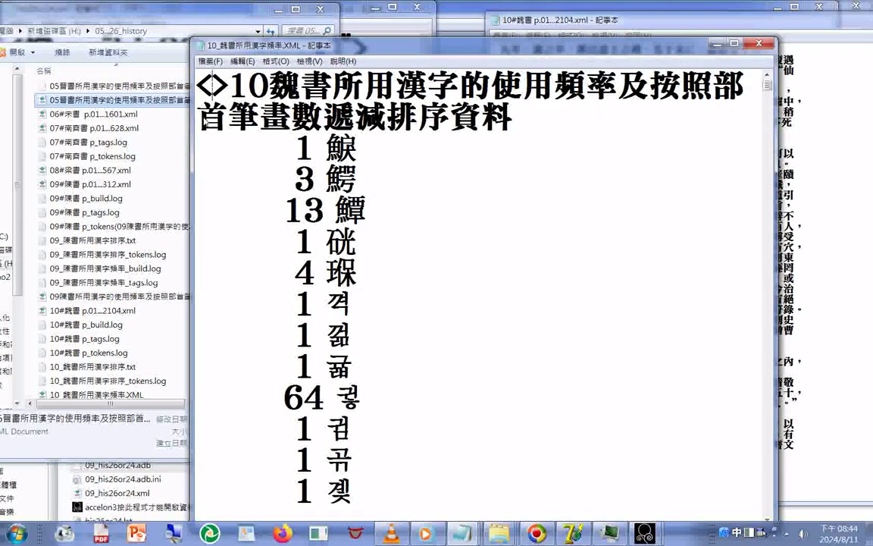
pyautogui.write('<書')
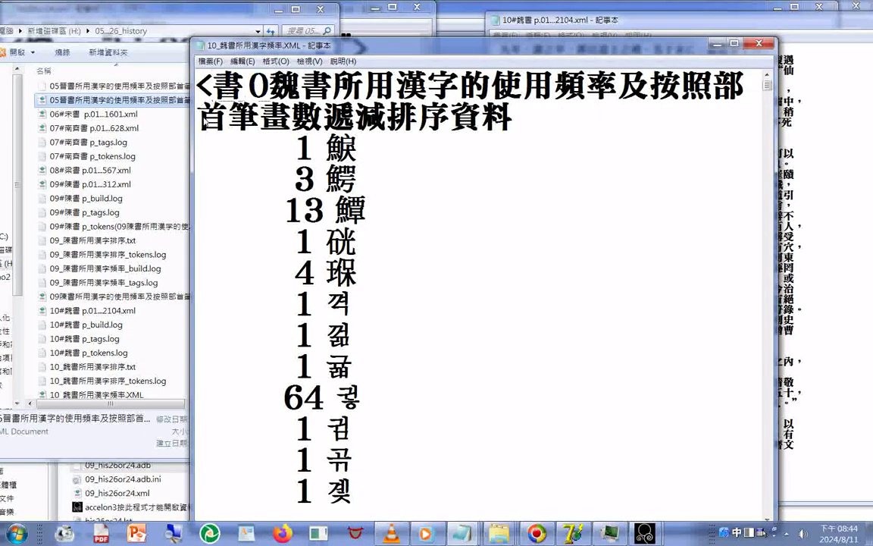
pyautogui.write('>1')
# Put <書> before the heading and </書> after 資料, then select the tagged heading.
pyautogui.hotkey('shift', 'Left')
pyautogui.hotkey('shift', 'Left')
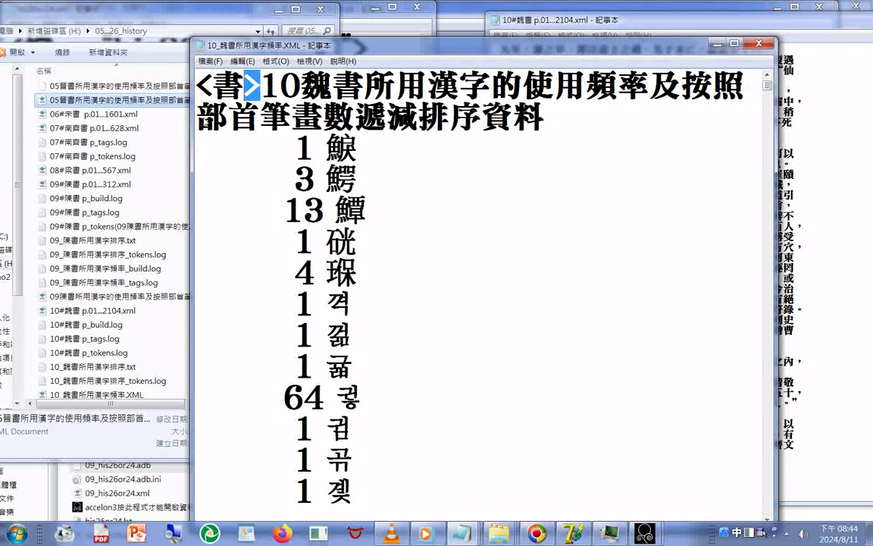
pyautogui.hotkey('shift', 'Left')
pyautogui.hotkey('ctrl', 'c')
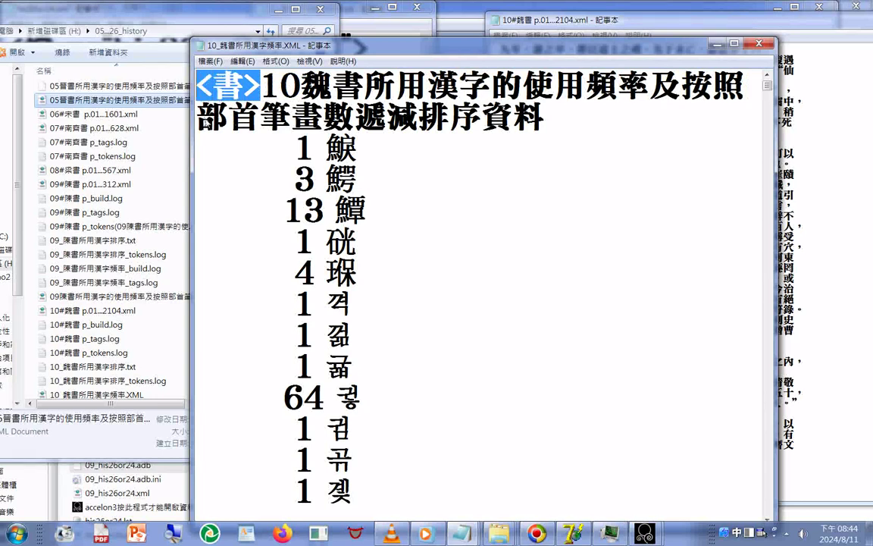
pyautogui.press('Down')
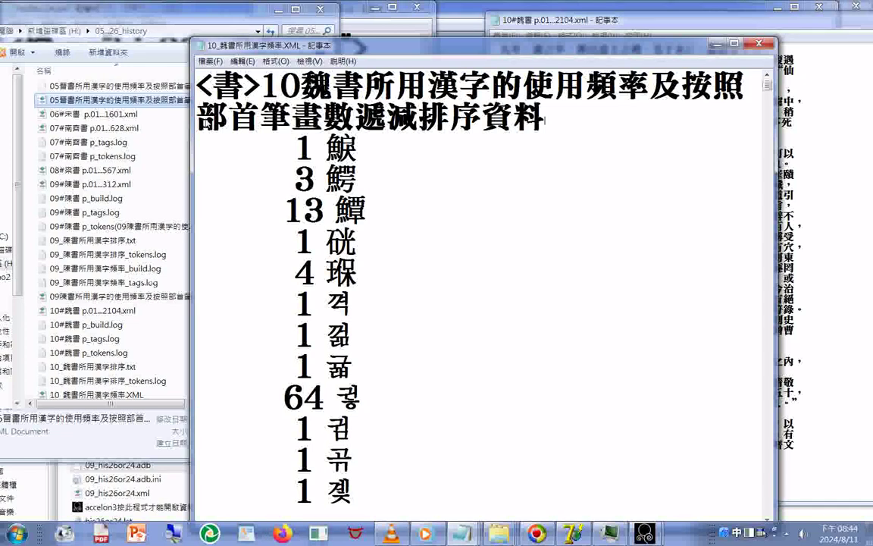
pyautogui.click(567, 122)
pyautogui.hotkey('ctrl', 'v')
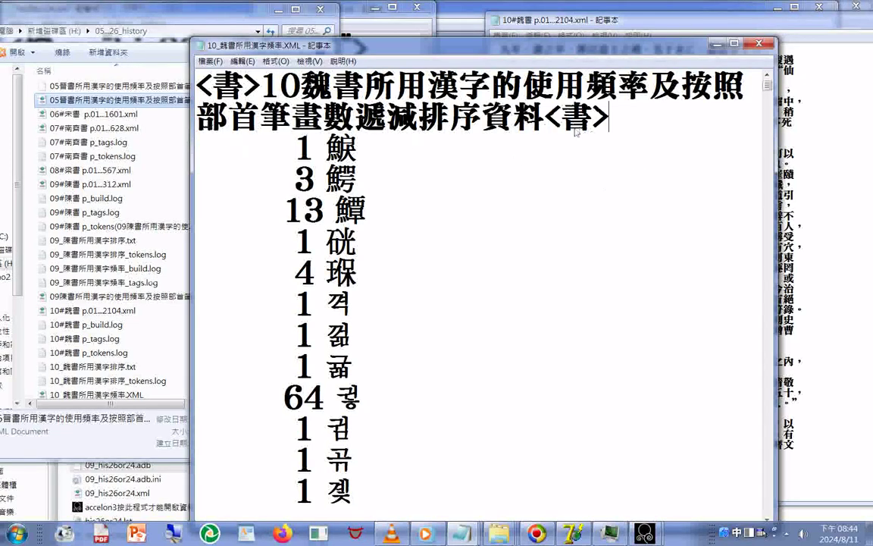
pyautogui.write('/')
pyautogui.press('Escape')
pyautogui.press('shift')
pyautogui.write('/')
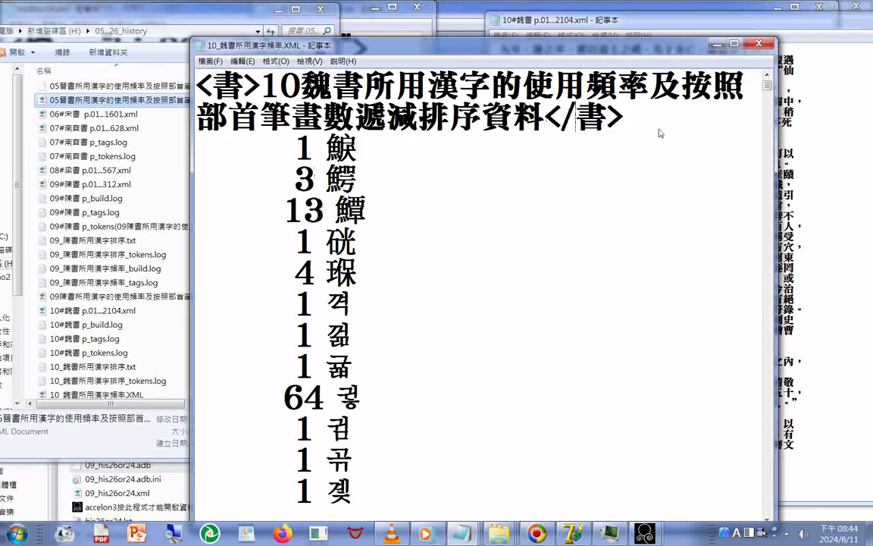
pyautogui.moveTo(659, 133); pyautogui.dragTo(180, 81)
pyautogui.hotkey('ctrl', 'c')
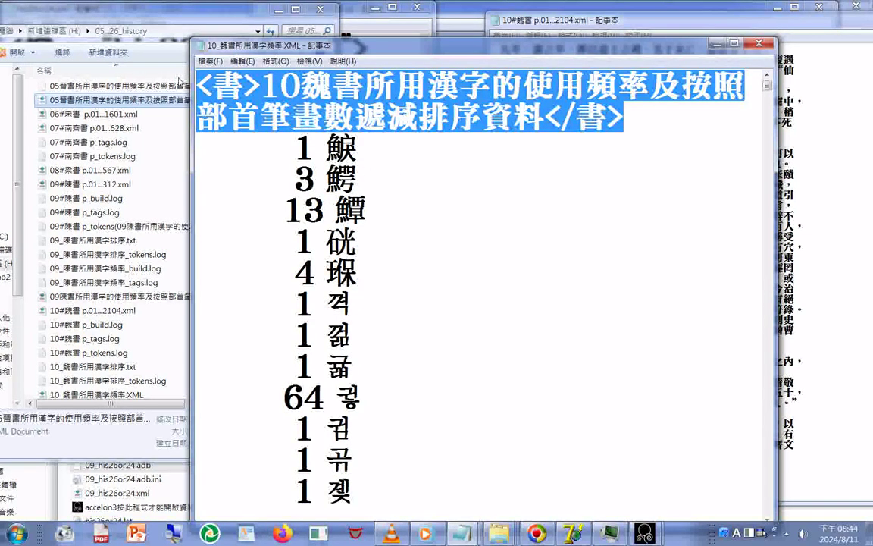
# Append a dotted line and the tagged heading, minus 的使用頻率及, at the list's end.
pyautogui.click(425, 242)
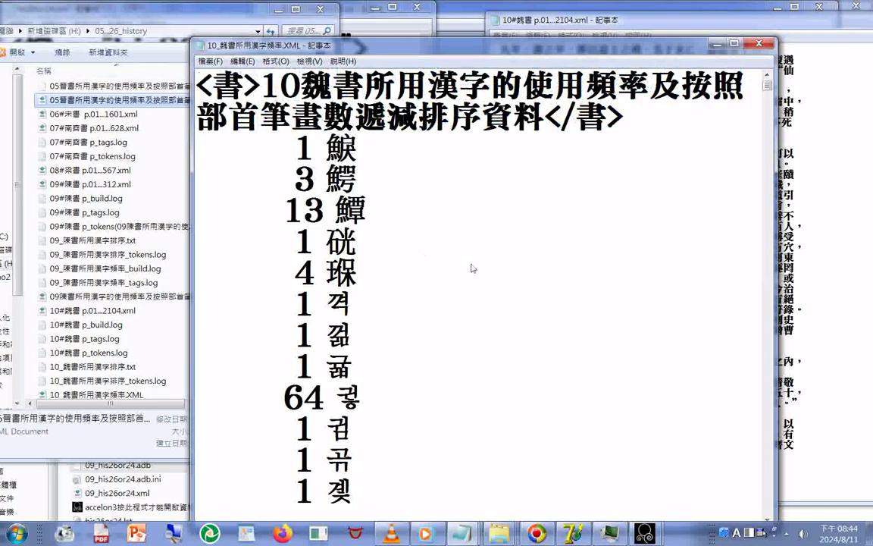
pyautogui.hotkey('ctrl', 'End')
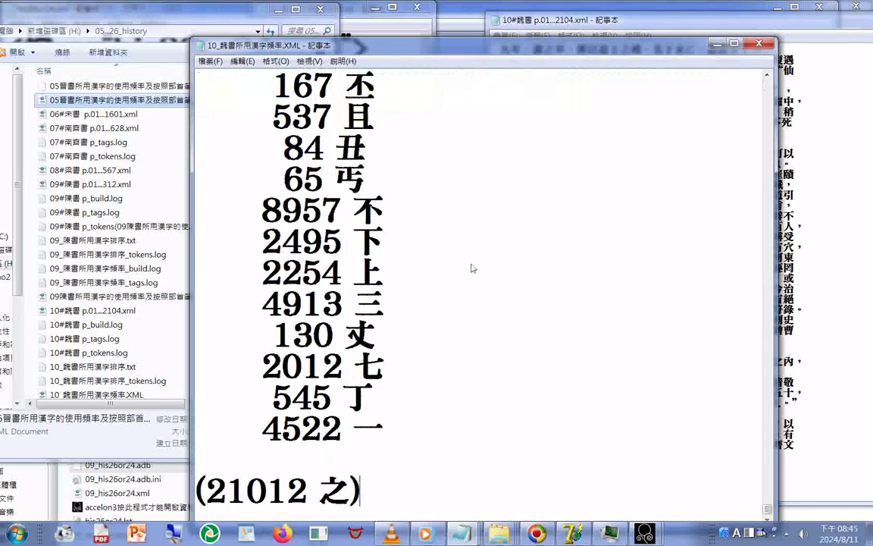
pyautogui.press('Return')
pyautogui.write('.........')
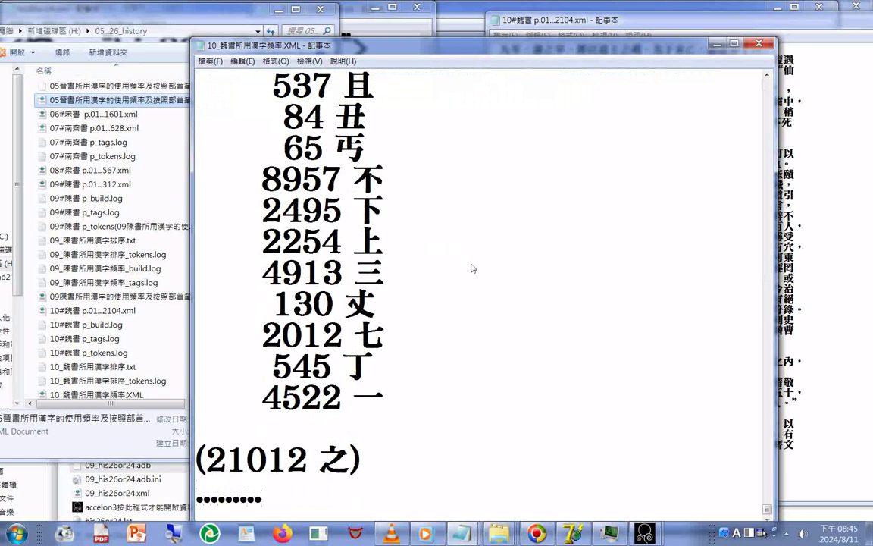
pyautogui.write('.........')
pyautogui.press('Return')
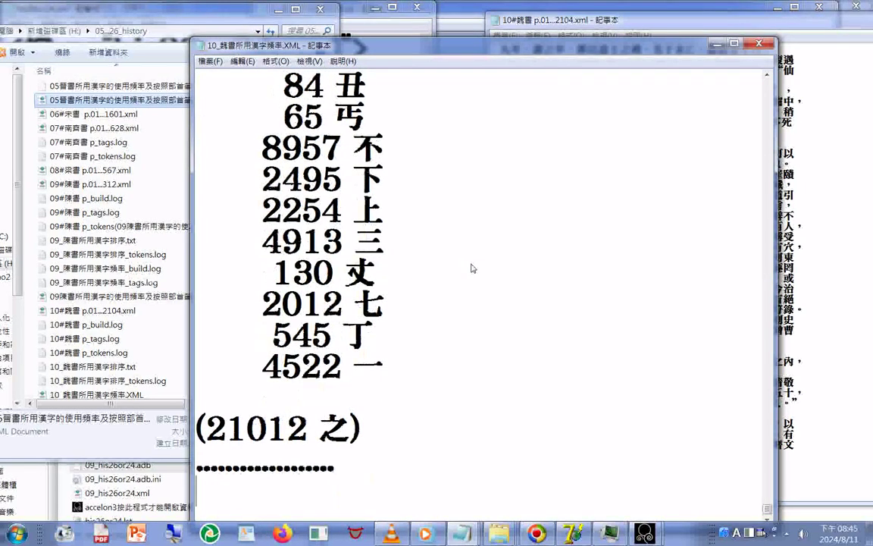
pyautogui.hotkey('ctrl', 'v')
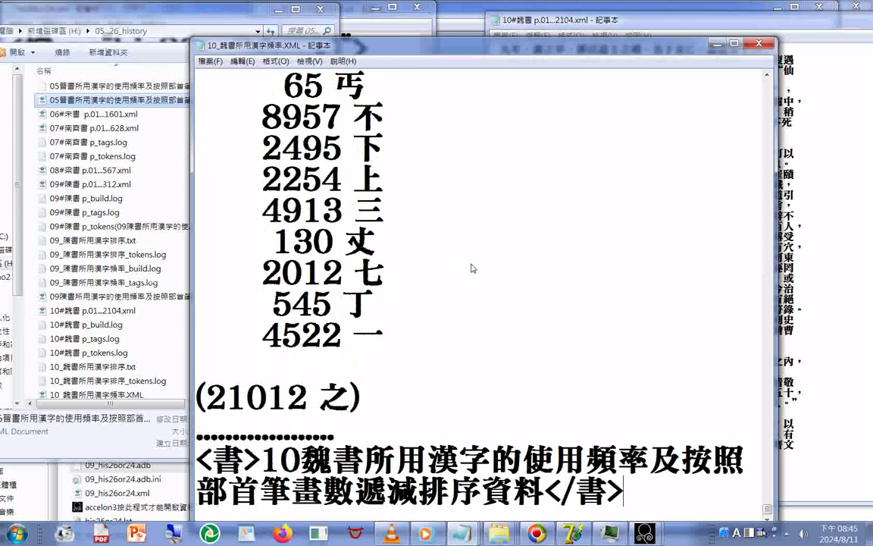
pyautogui.moveTo(491, 459); pyautogui.dragTo(675, 458)
pyautogui.press('Delete')
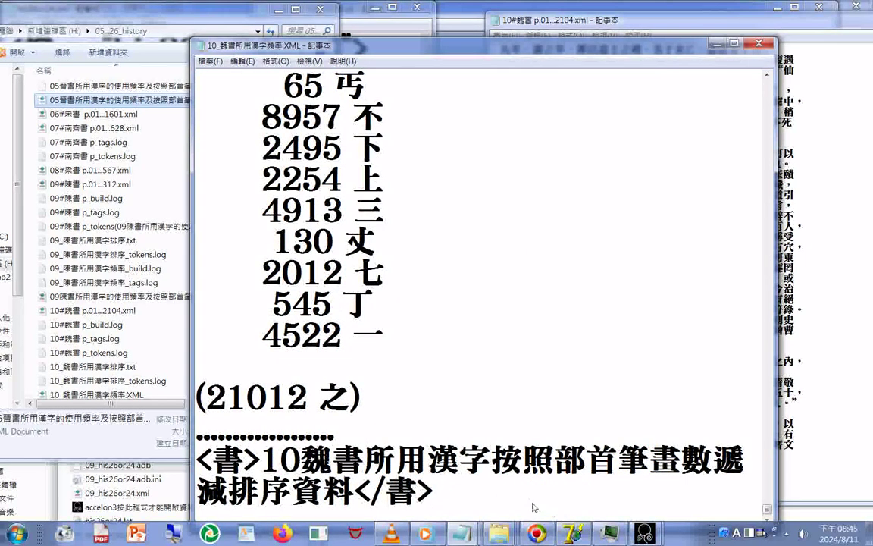
pyautogui.press('Return')
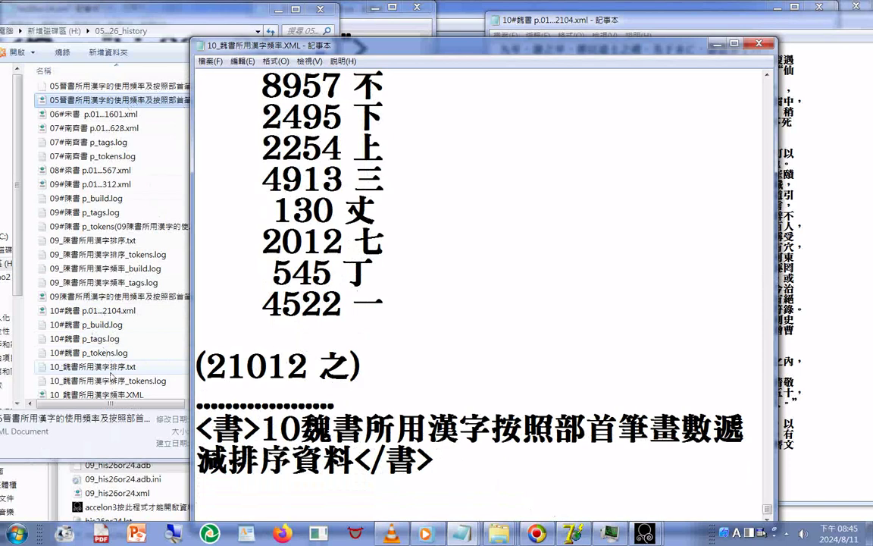
pyautogui.click(111, 370)
# Open 10_魏書所用漢字排序.txt in Notepad and copy its whole character list.
pyautogui.rightClick(97, 367)
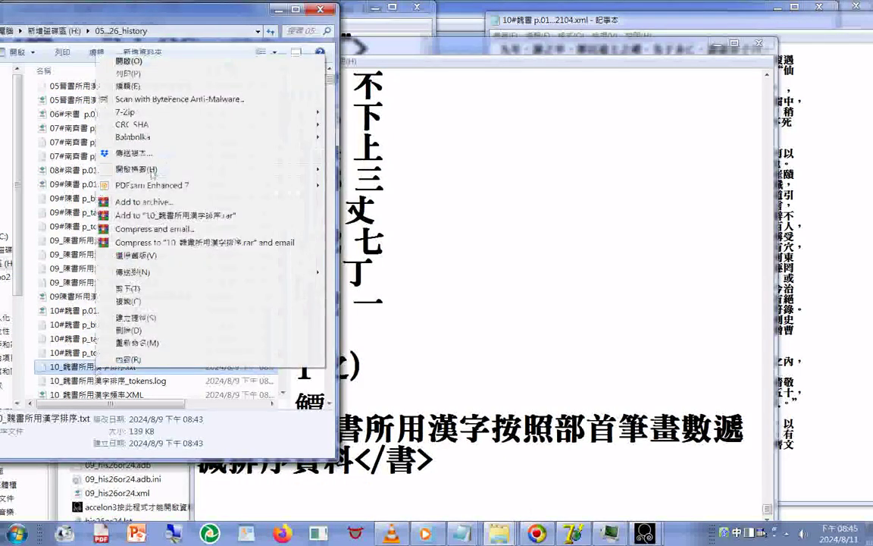
pyautogui.moveTo(136, 169)
pyautogui.click(351, 211)
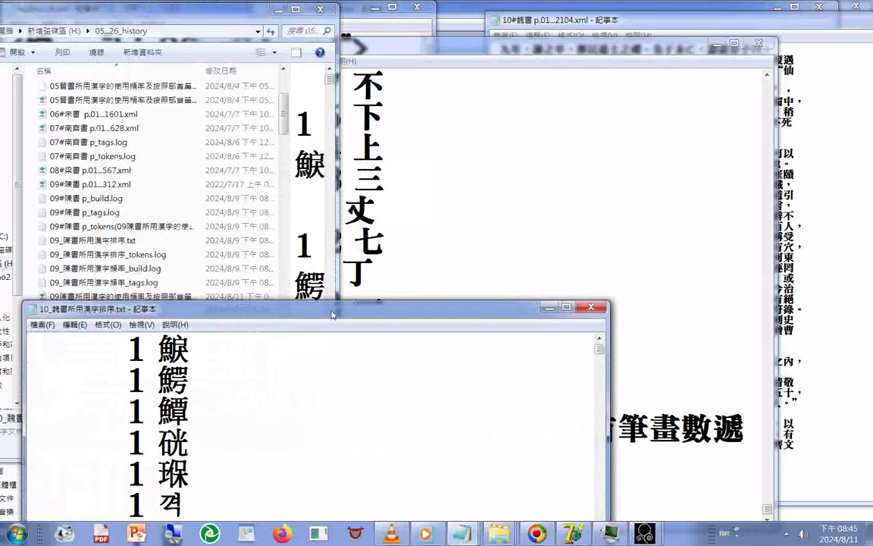
pyautogui.moveTo(331, 313)
pyautogui.mouseDown()
pyautogui.moveTo(674, 39)
pyautogui.moveTo(497, 43)
pyautogui.mouseUp()
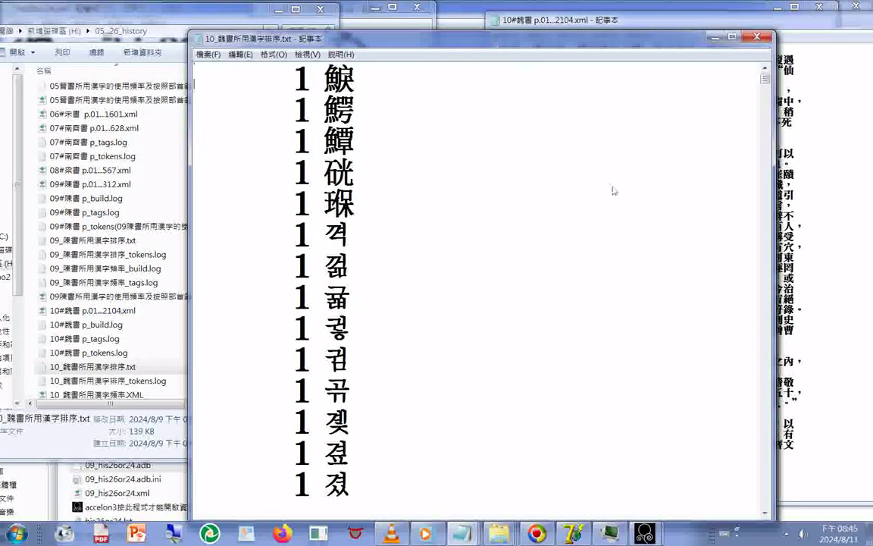
pyautogui.scroll(-4, 727, 341)
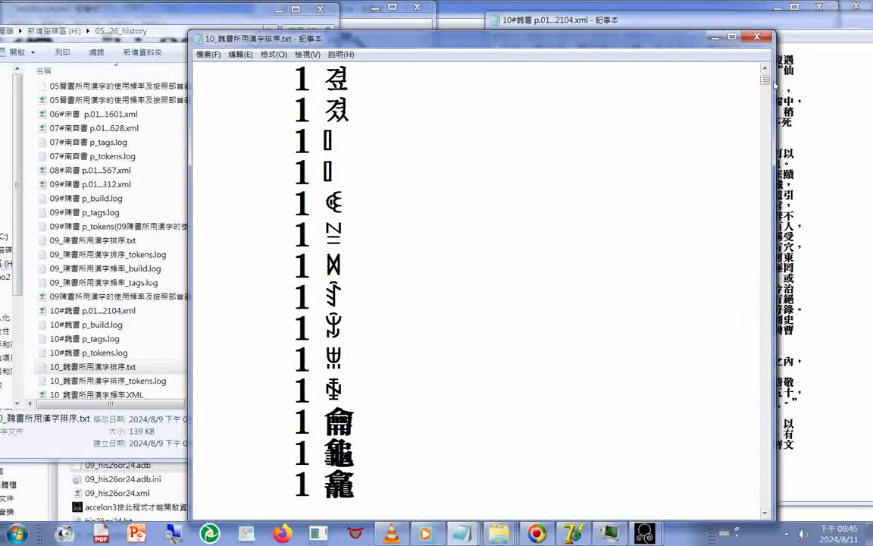
pyautogui.moveTo(765, 79)
pyautogui.mouseDown()
pyautogui.moveTo(765, 386)
pyautogui.moveTo(791, 516)
pyautogui.mouseUp()
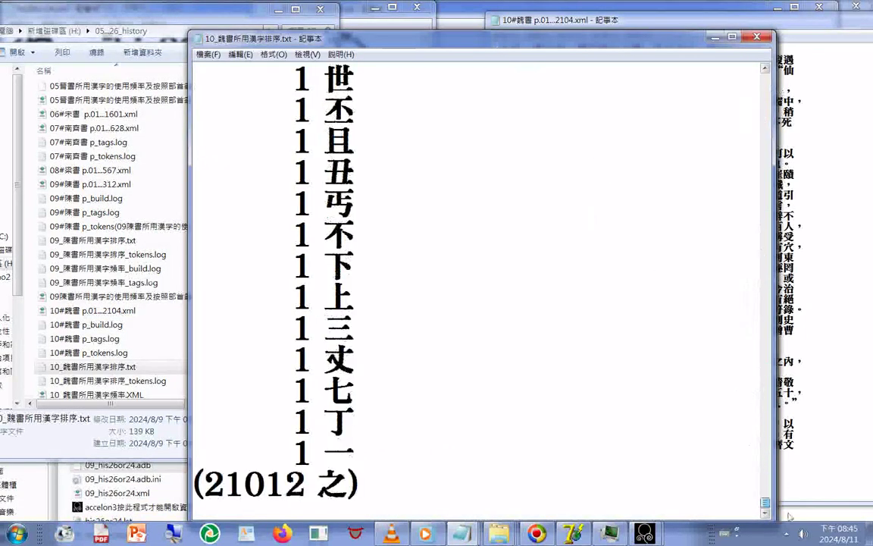
pyautogui.hotkey('ctrl', 'a')
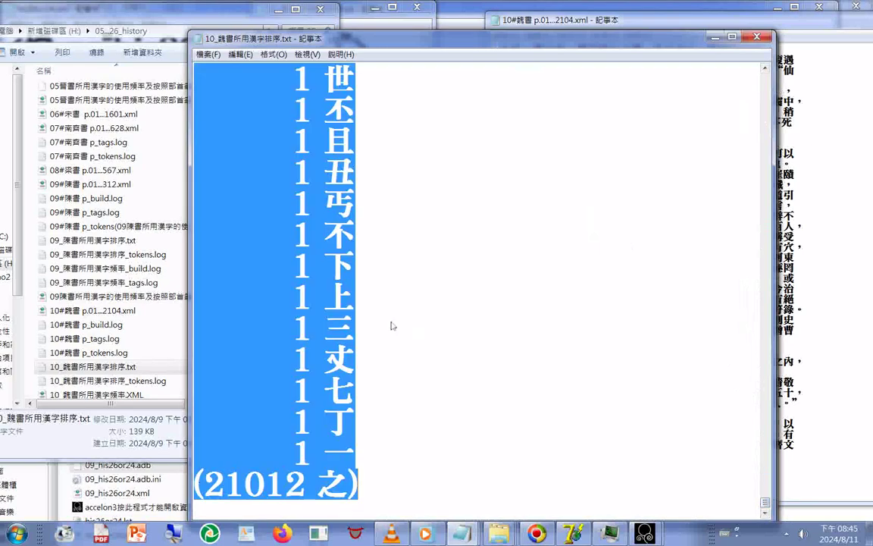
pyautogui.rightClick(278, 199)
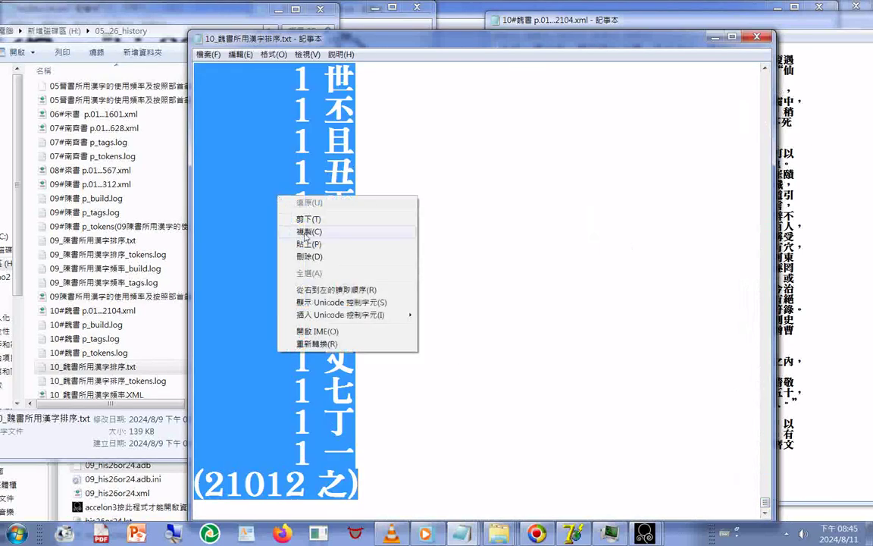
pyautogui.click(305, 233)
pyautogui.moveTo(765, 504); pyautogui.dragTo(790, 82)
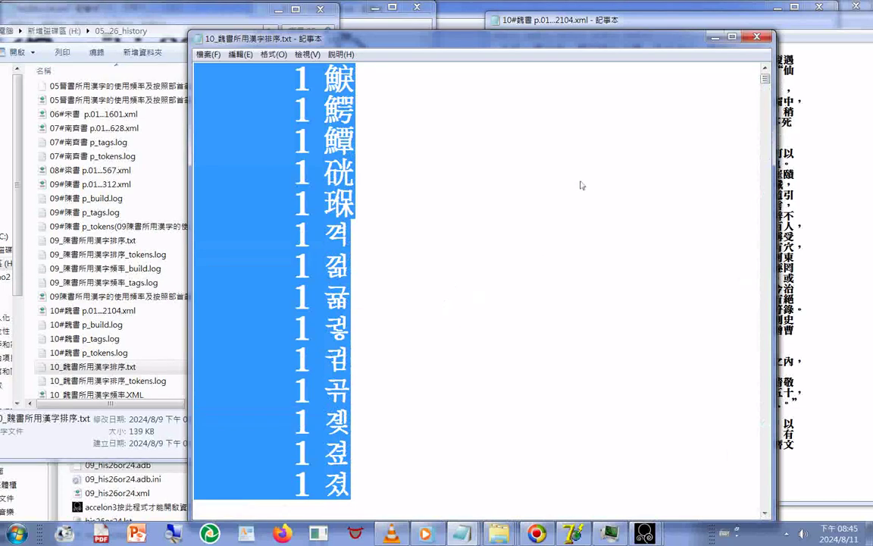
# Minimize the sorted-list window and begin the parenthesized note after 資料 with 少數.
pyautogui.click(714, 37)
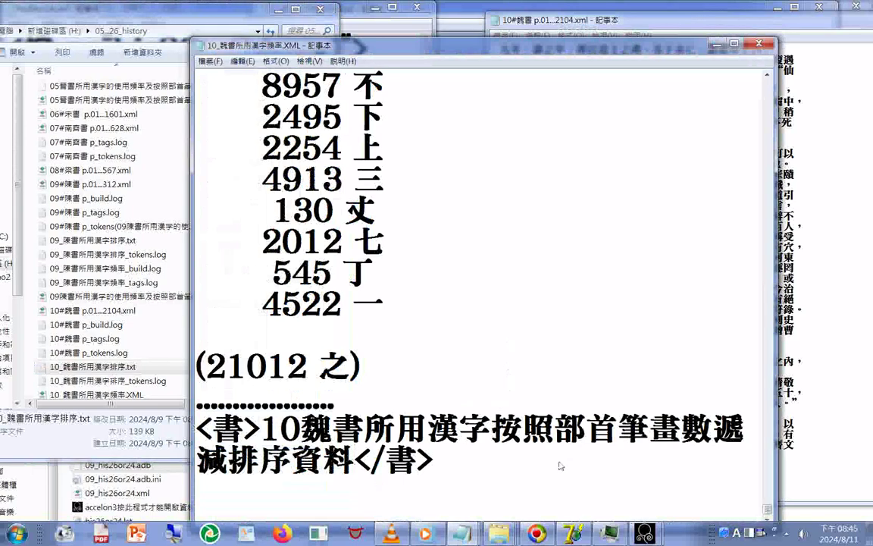
pyautogui.write('()')
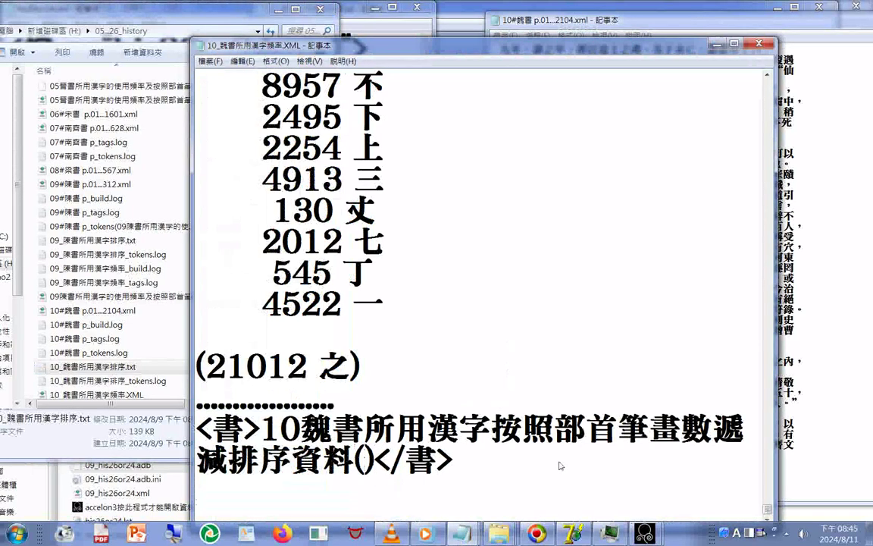
pyautogui.press('Left')
pyautogui.press('Left')
pyautogui.press('Left')
pyautogui.press('Left')
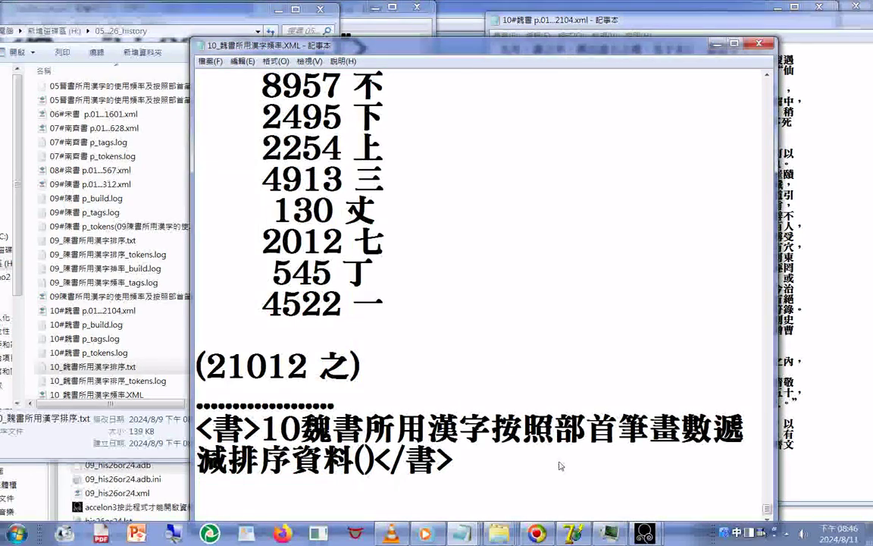
pyautogui.press('shift')
pyautogui.press('g')
pyautogui.write('ㄕ')
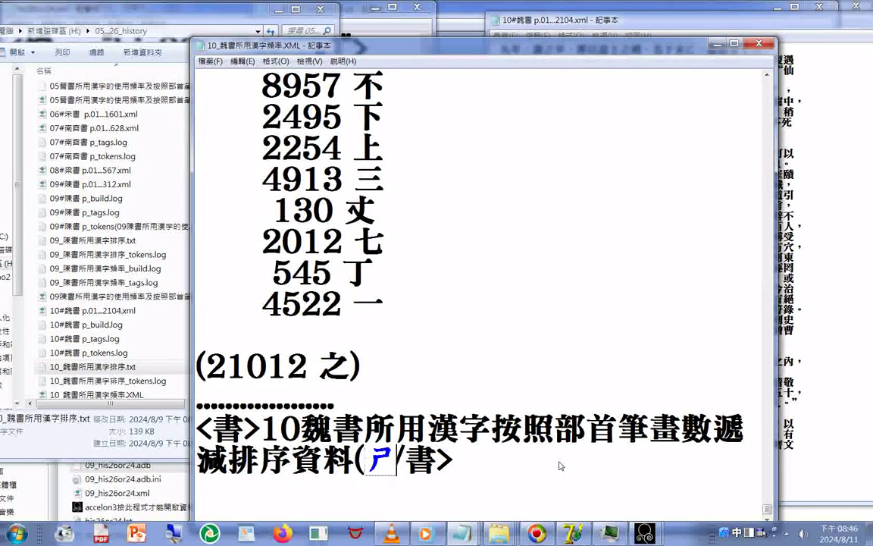
pyautogui.press('l')
pyautogui.press('3')
pyautogui.write('少')
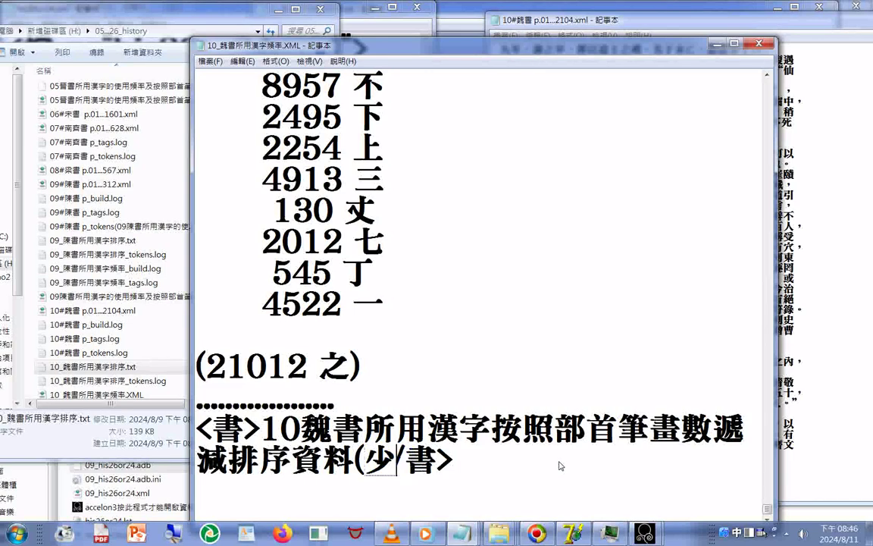
pyautogui.press('f')
pyautogui.press('j')
pyautogui.press('4')
pyautogui.press('BackSpace')
pyautogui.press('BackSpace')
pyautogui.press('BackSpace')
pyautogui.write('/')
pyautogui.write('數')
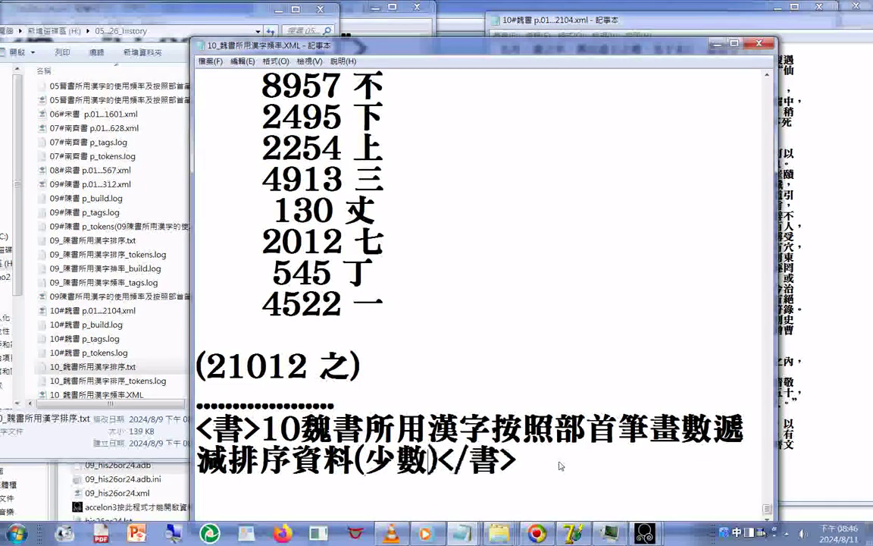
pyautogui.write('2u04')
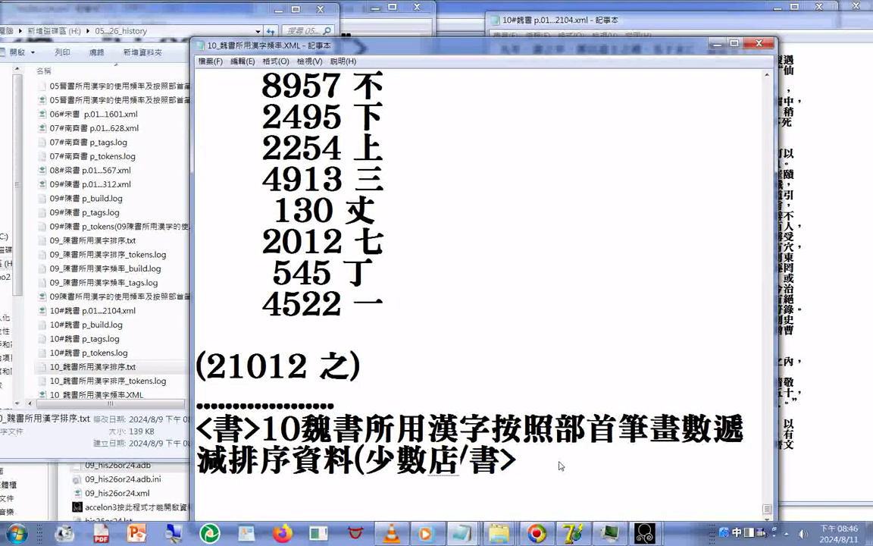
pyautogui.write('sl3y4yl4y')
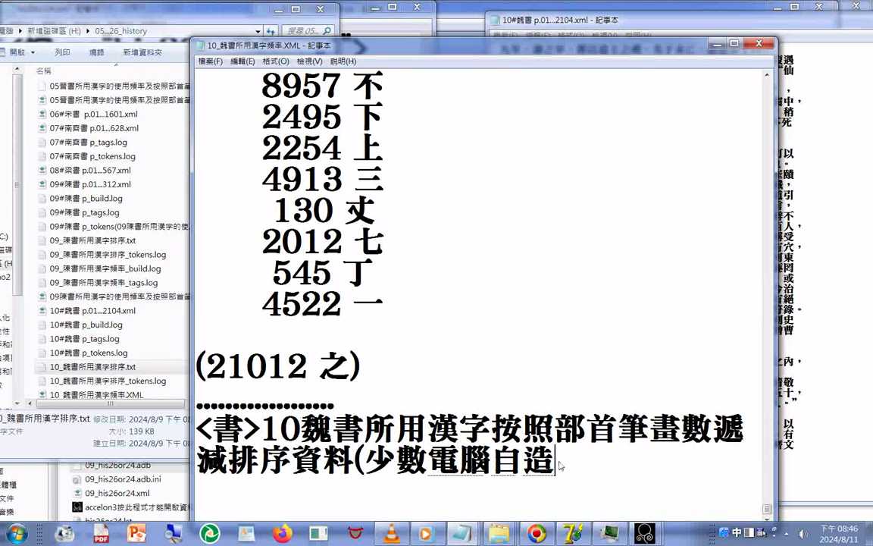
pyautogui.write('4')
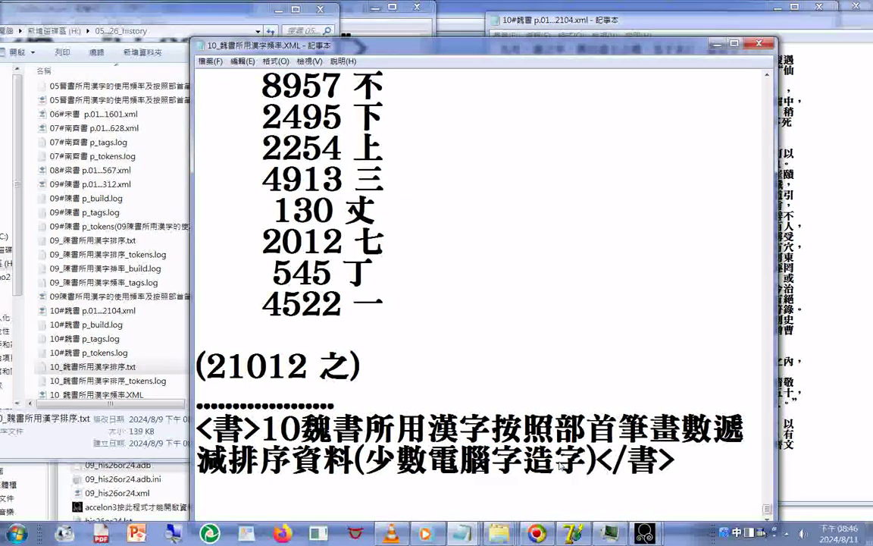
pyautogui.write('j6z83')
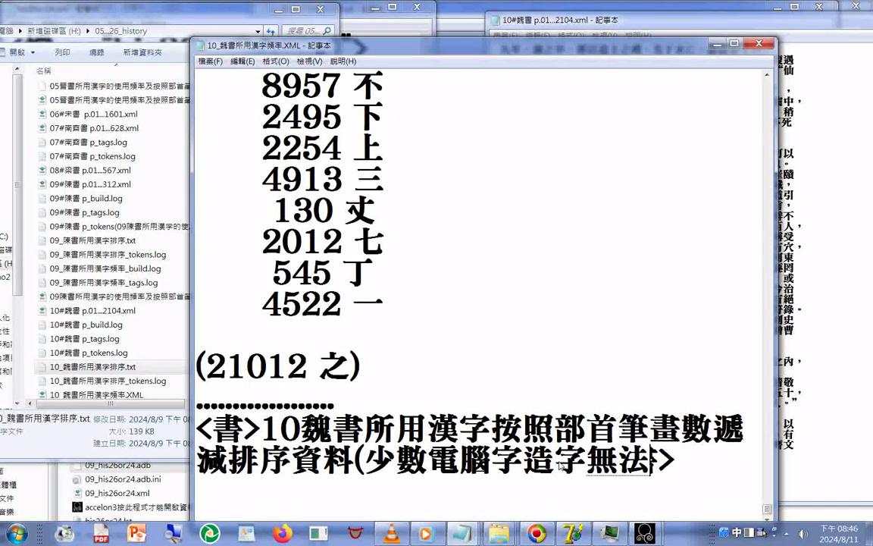
pyautogui.write('5')
# Finish the note through 正常, 排序 and 除: (少數電腦字造字無法正常排序，外文部分請自行排除).
pyautogui.press('/')
pyautogui.press('4')
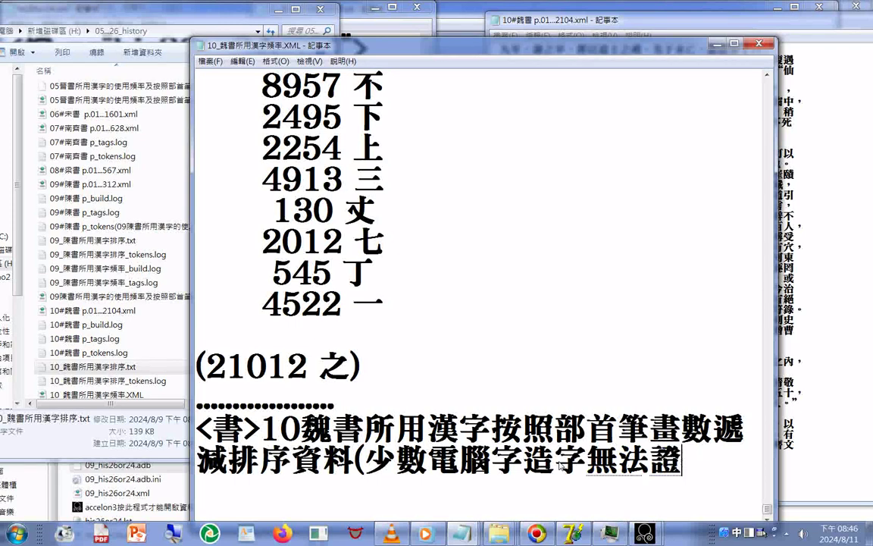
pyautogui.press('r')
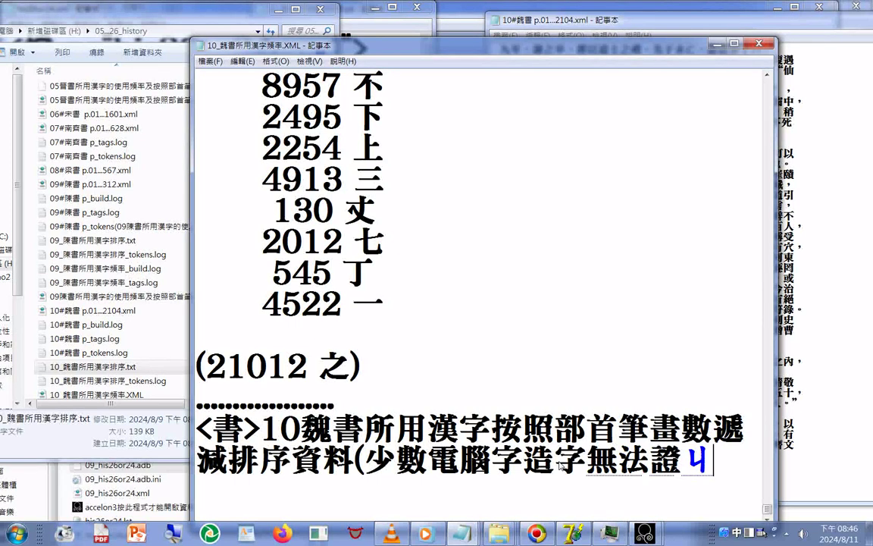
pyautogui.press('BackSpace')
pyautogui.write('t;6')
pyautogui.press('Return')
pyautogui.write('q')
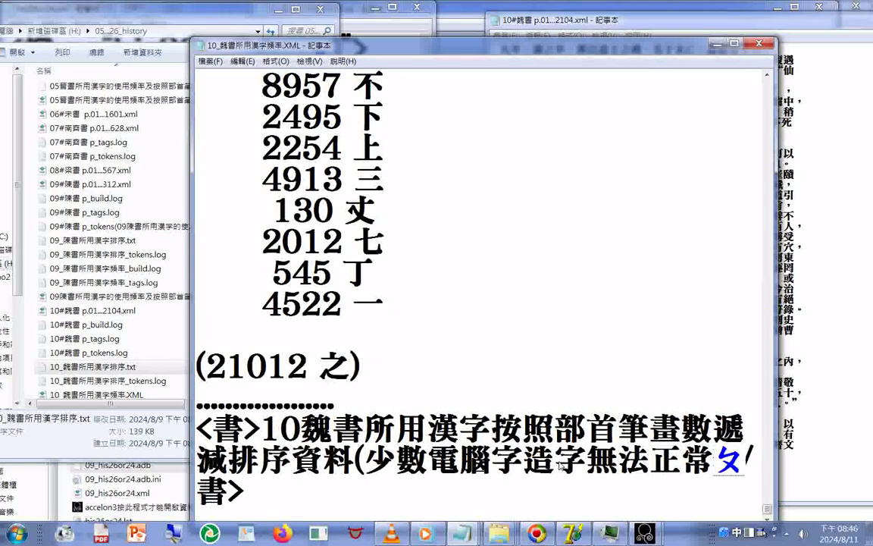
pyautogui.write('96vm4')
pyautogui.press('Return')
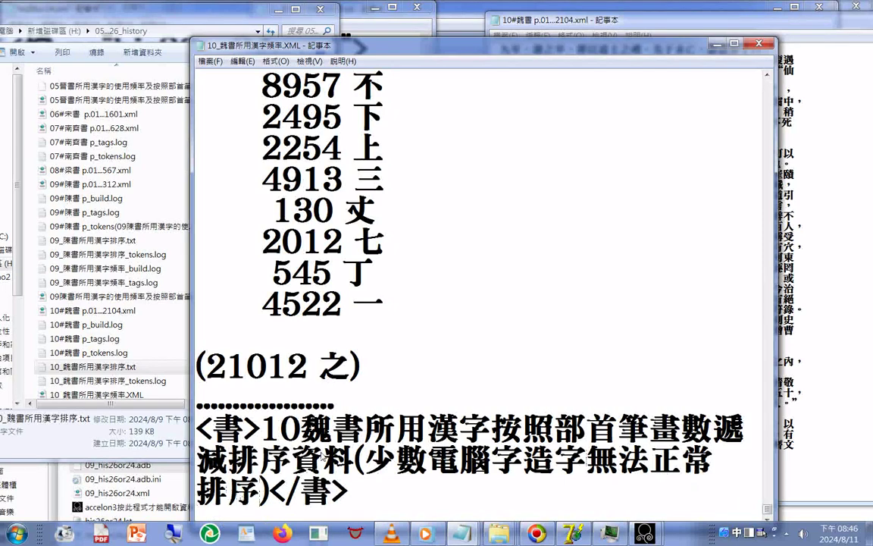
pyautogui.write('ㄨ')
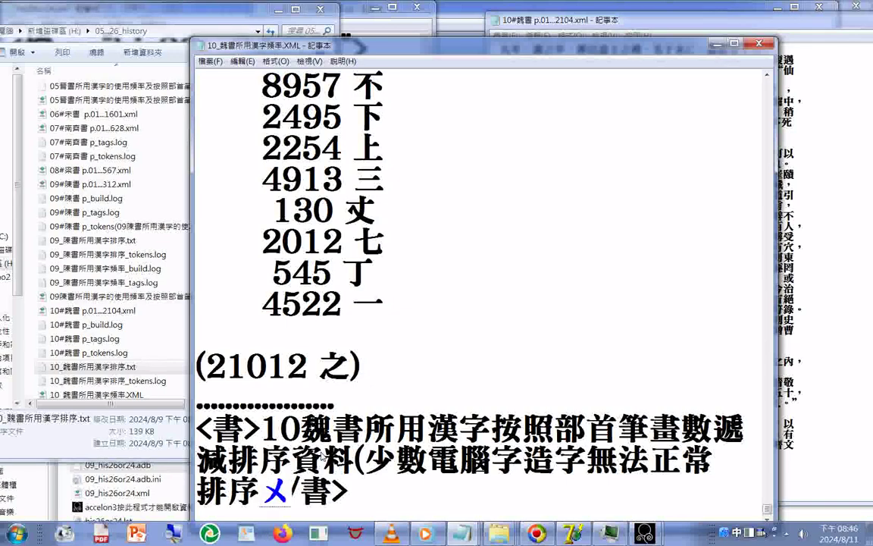
pyautogui.write('ㄞ4ㄨㄣ6')
pyautogui.write(')</書')
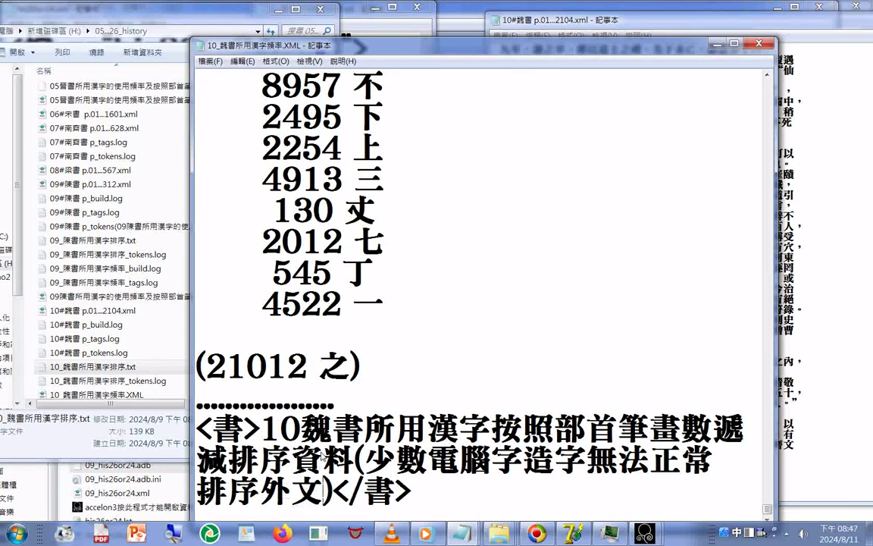
pyautogui.write('部分')
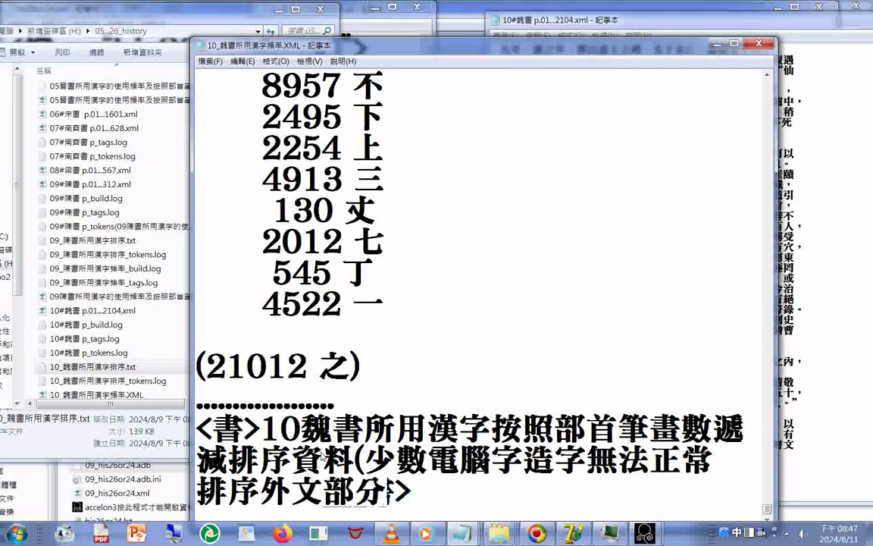
pyautogui.write('ㄑㄧㄥ3ㄗ4ㄒㄧㄥ6')
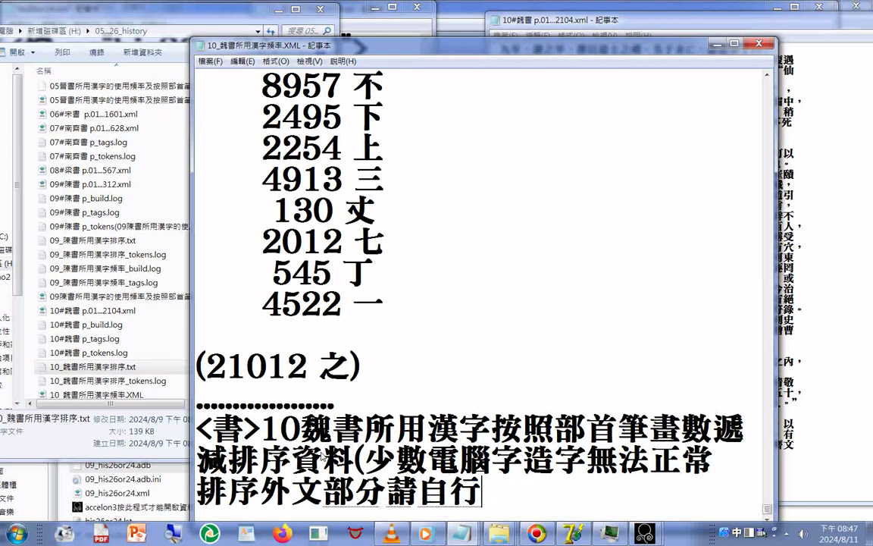
pyautogui.write(')</書>')
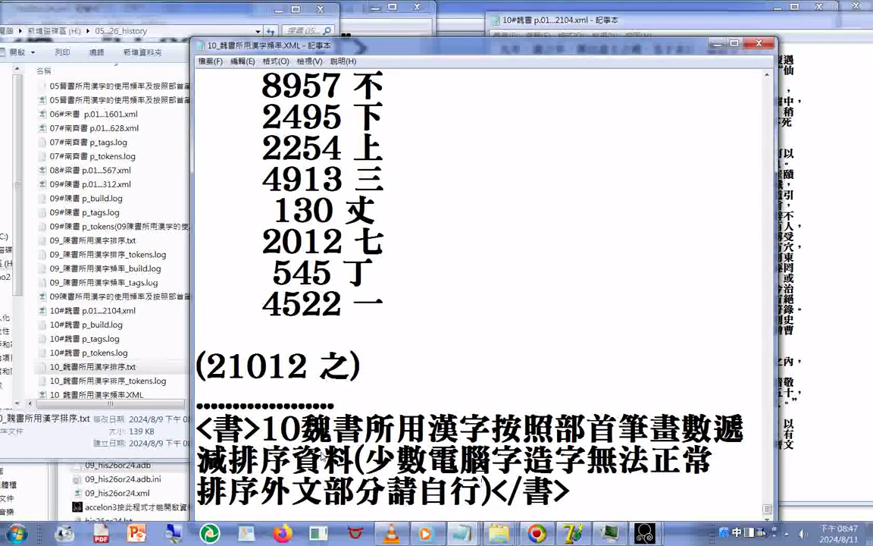
pyautogui.write('ㄆ')
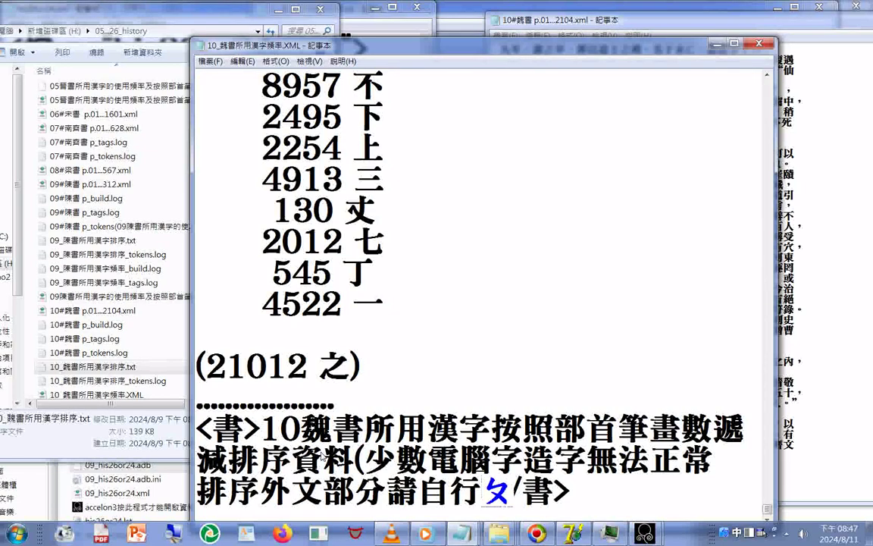
pyautogui.write('ㄞ6ㄔㄨ6')
pyautogui.press('Return')
pyautogui.press('Left')
pyautogui.press('Left')
pyautogui.press('Left')
pyautogui.press('Left')
pyautogui.press('Left')
pyautogui.press('Left')
pyautogui.press('Left')
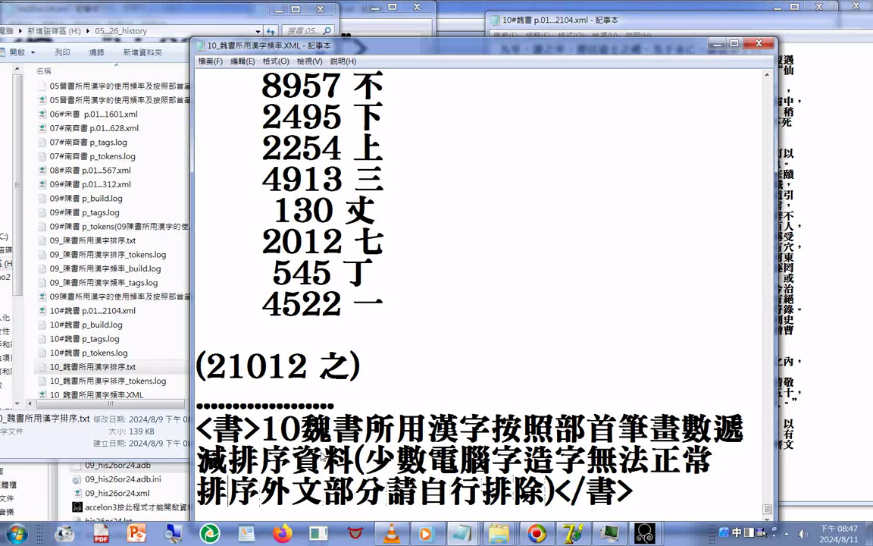
pyautogui.write('，')
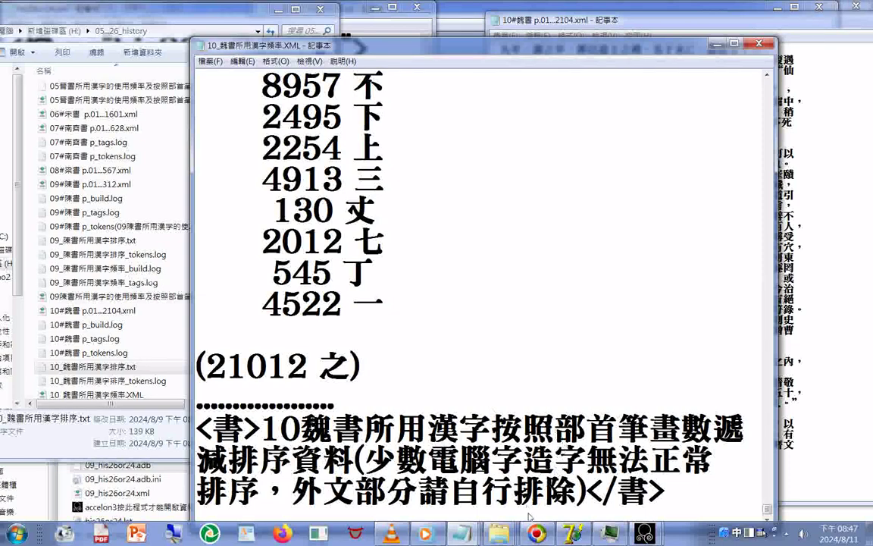
pyautogui.scroll(-1, 345, 520)
# Paste the copied character list on the empty line below the closing heading.
pyautogui.click(339, 507)
pyautogui.rightClick(339, 497)
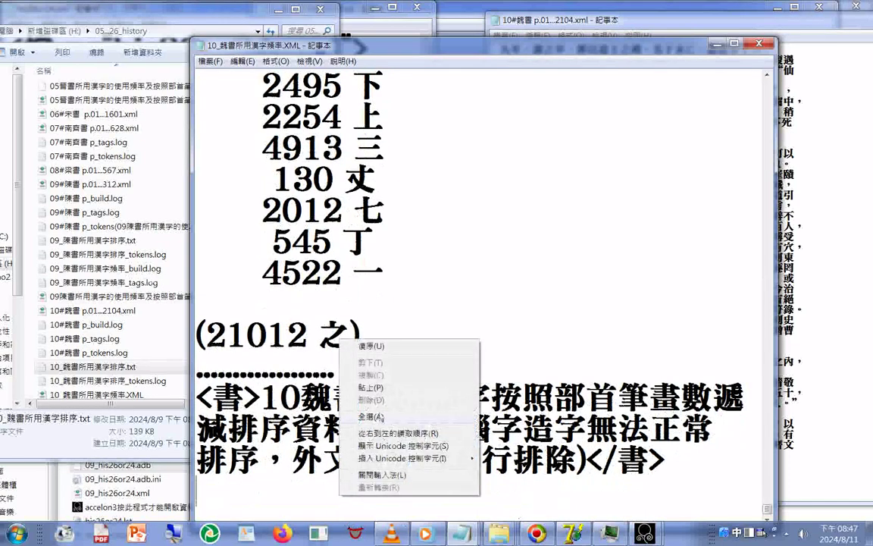
pyautogui.click(372, 388)
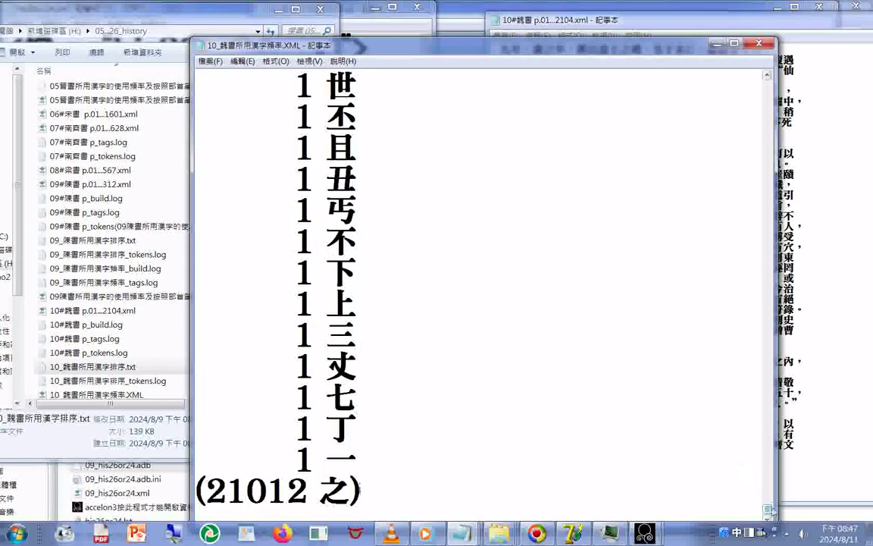
pyautogui.click(767, 505)
pyautogui.moveTo(767, 505)
pyautogui.mouseDown()
pyautogui.moveTo(766, 259)
pyautogui.moveTo(767, 304)
pyautogui.moveTo(764, 298)
pyautogui.mouseUp()
pyautogui.scroll(-4, 763, 297)
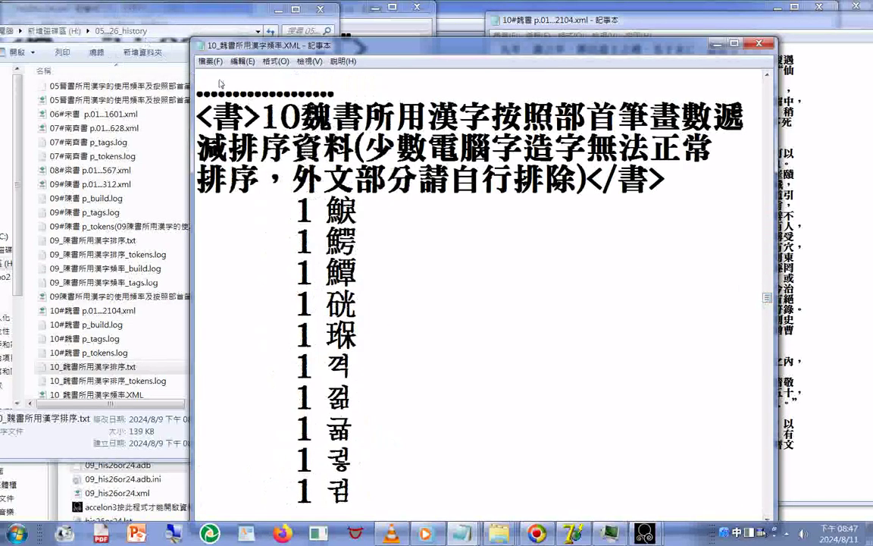
# Copy the 10魏書 header title text.
pyautogui.moveTo(260, 115); pyautogui.dragTo(587, 180)
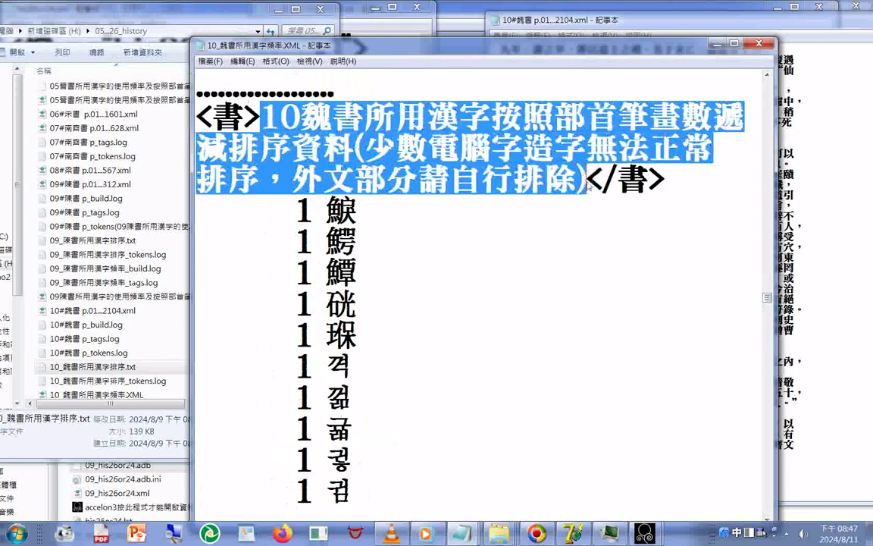
pyautogui.rightClick(511, 156)
pyautogui.click(539, 187)
pyautogui.click(212, 62)
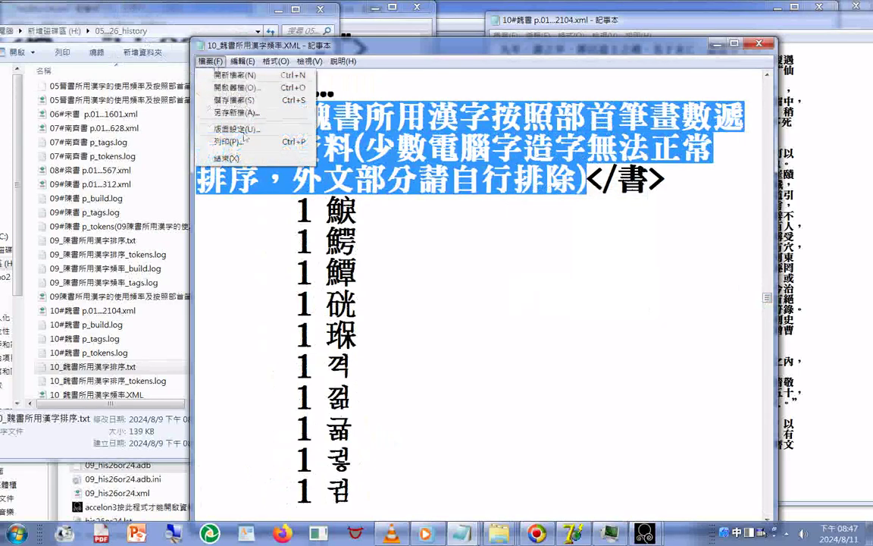
# Save as 10魏書所用漢字的使用頻率及按照部首筆畫數遞減排序資料(…).xml, type 所有檔案 (*.*).
pyautogui.click(237, 112)
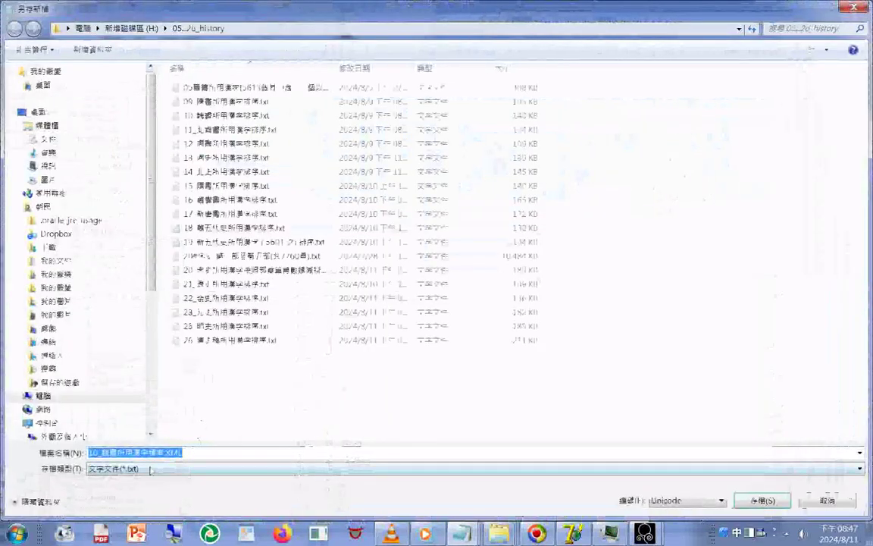
pyautogui.hotkey('ctrl', 'v')
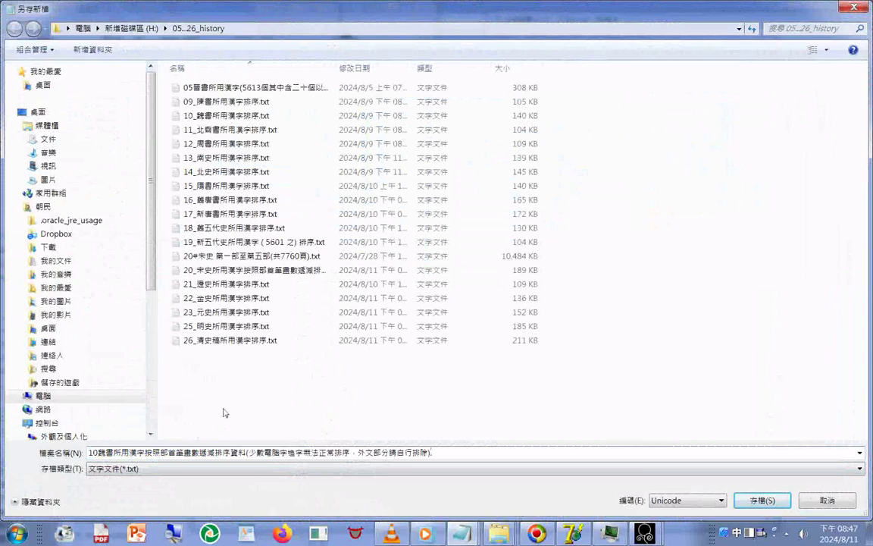
pyautogui.press('shift')
pyautogui.write('xml')
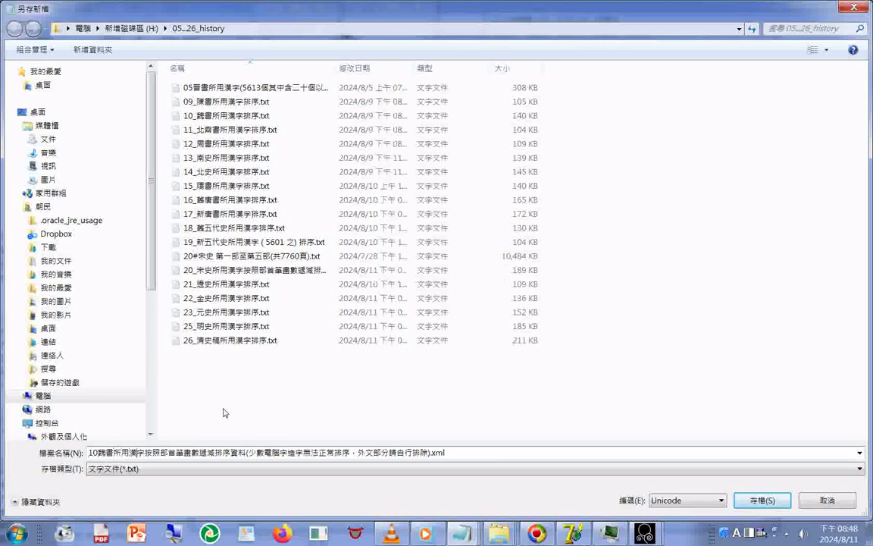
pyautogui.write('2k7')
pyautogui.press('BackSpace')
pyautogui.press('BackSpace')
pyautogui.press('BackSpace')
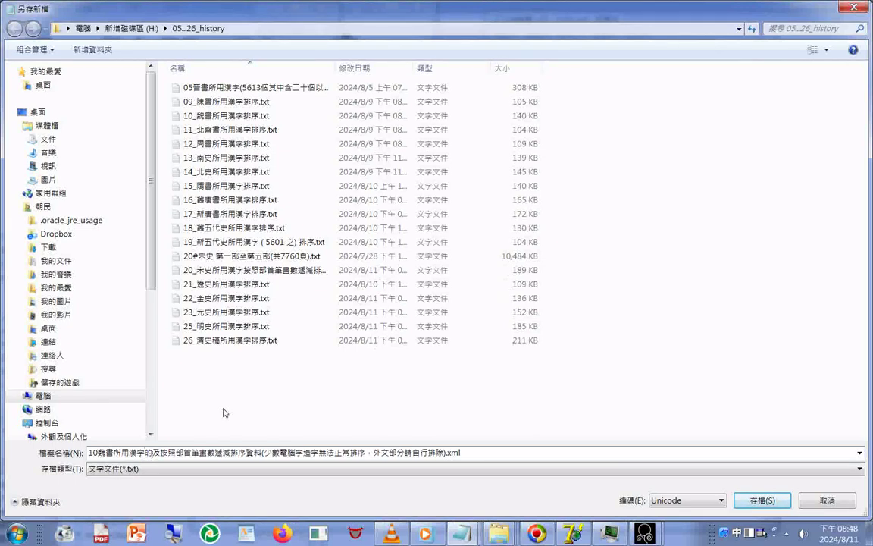
pyautogui.write('3')
pyautogui.write('/4ru604')
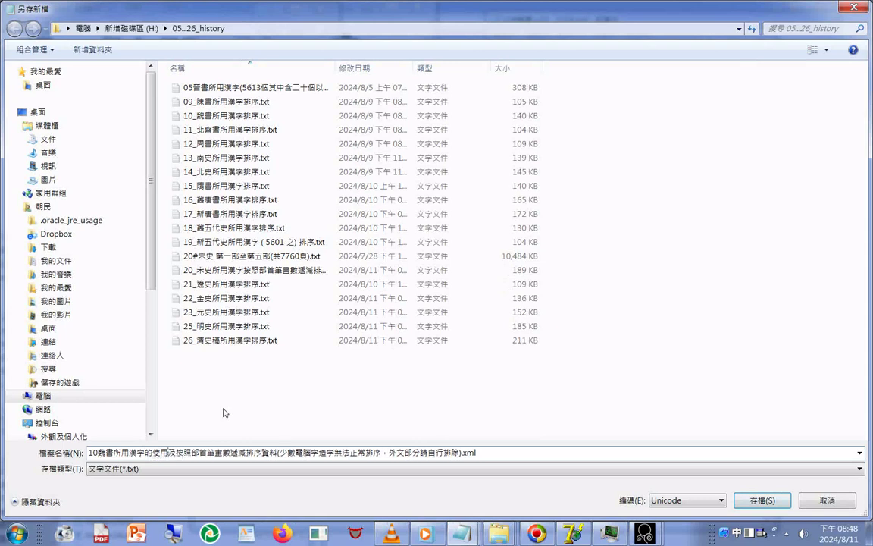
pyautogui.write('r')
pyautogui.write('u4')
pyautogui.write('xm4')
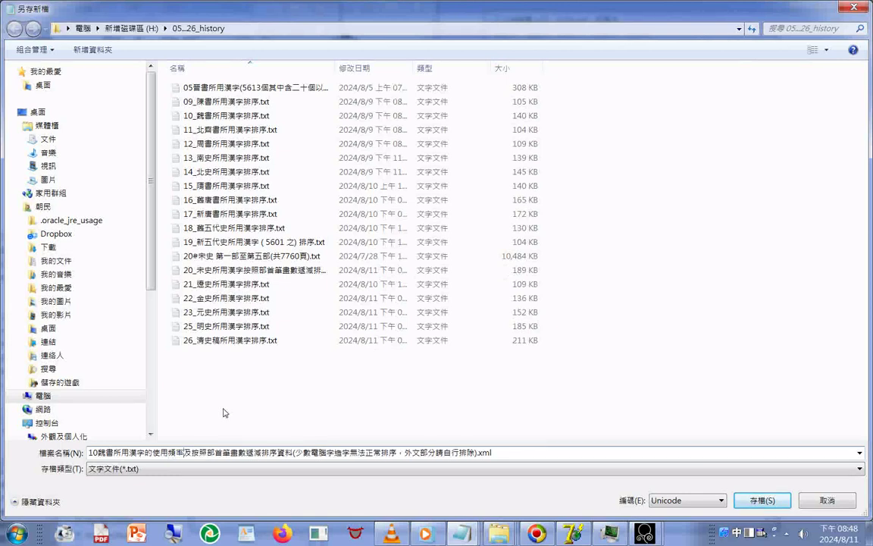
pyautogui.click(181, 468)
pyautogui.click(121, 491)
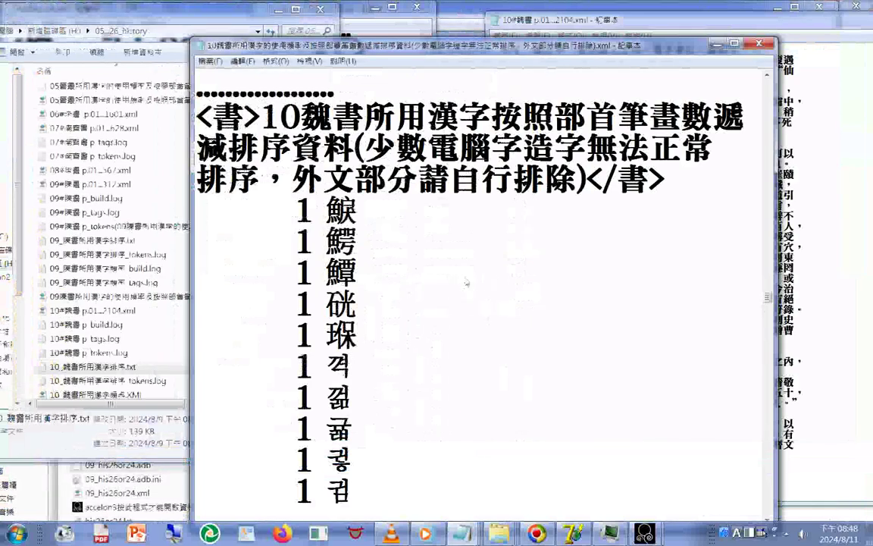
# Minimize the frequency list, enlarge the 10#魏書 XML window, and begin Save As.
pyautogui.hotkey('ctrl', 'a')
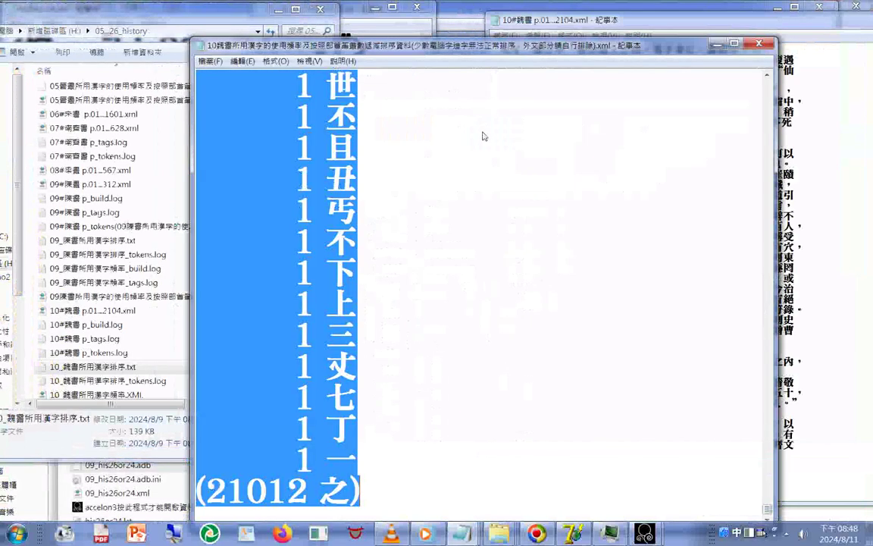
pyautogui.click(716, 44)
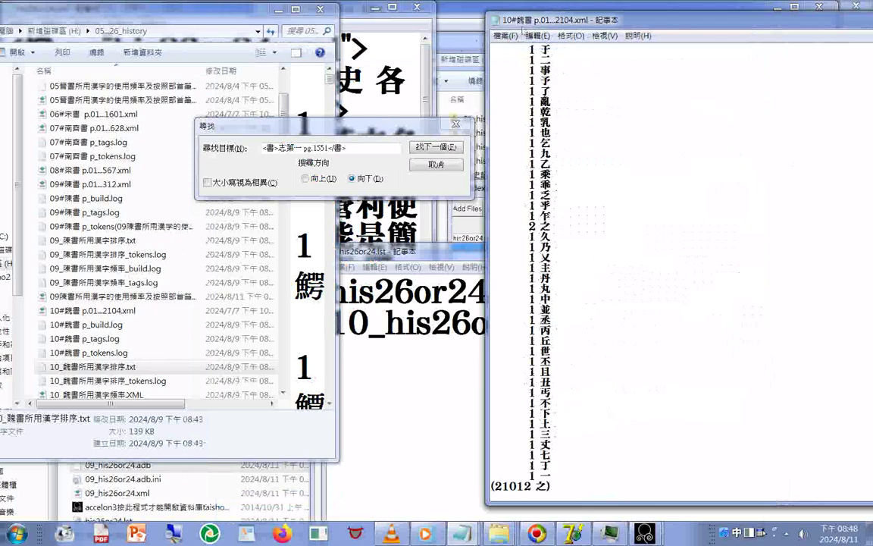
pyautogui.moveTo(497, 20); pyautogui.dragTo(273, 126)
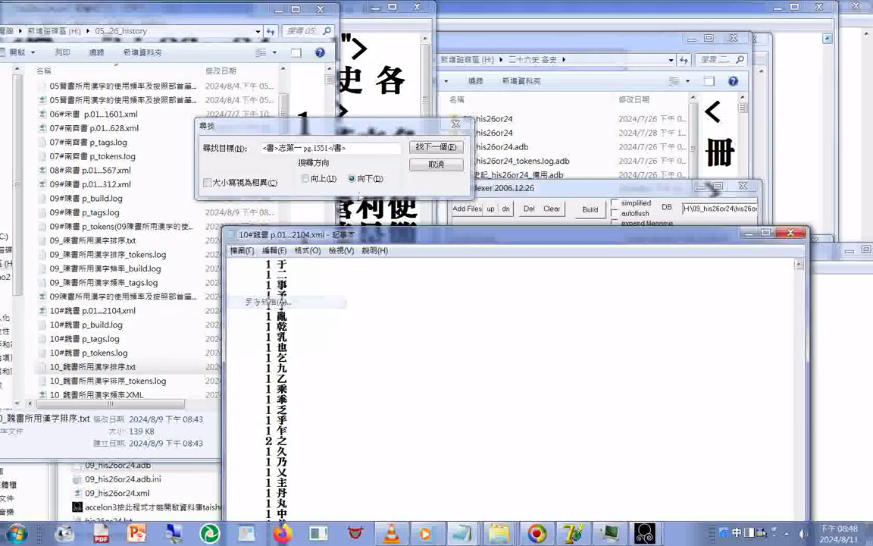
pyautogui.hotkey('alt', 'f')
pyautogui.press('a')
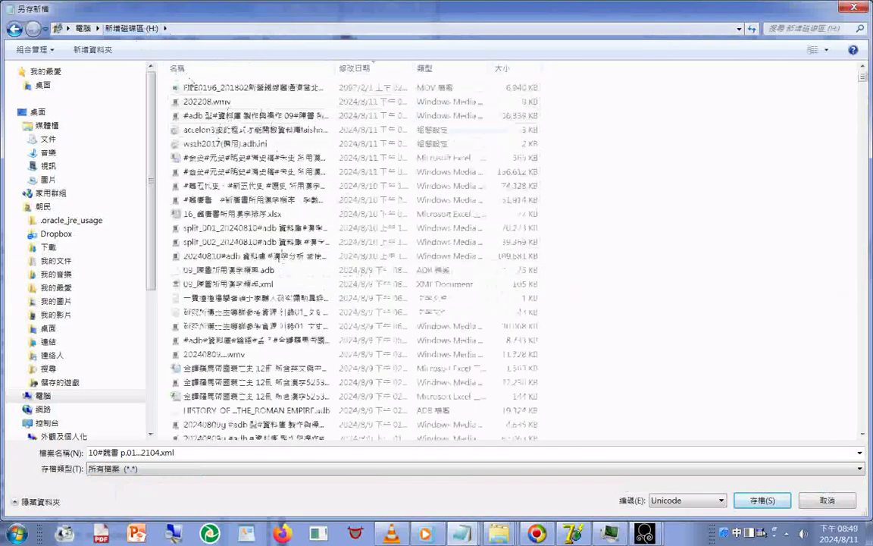
# Go into the 10_his26or24 folder in the Save As dialog.
pyautogui.click(864, 413)
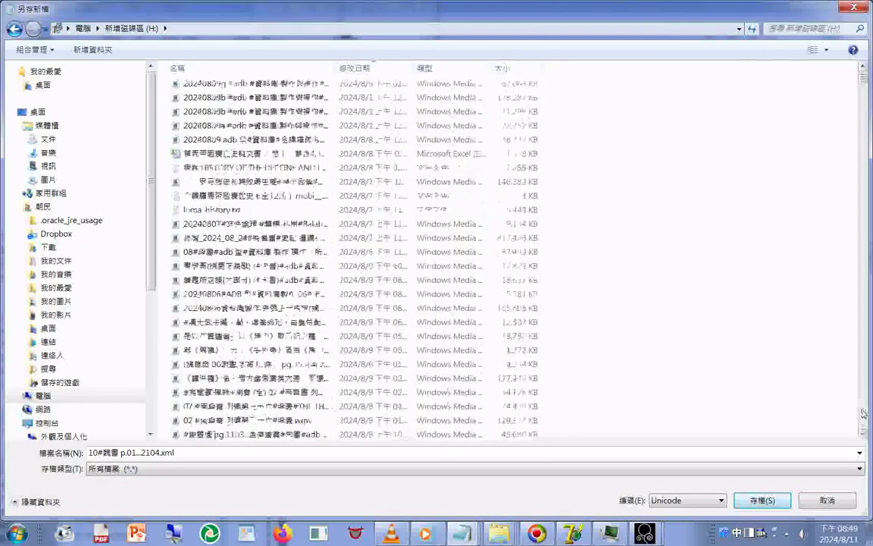
pyautogui.click(864, 413)
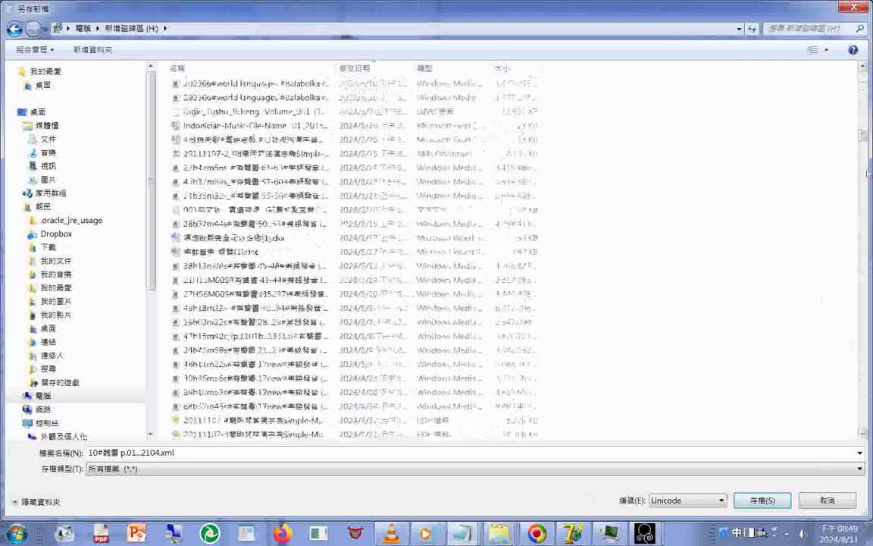
pyautogui.click(864, 413)
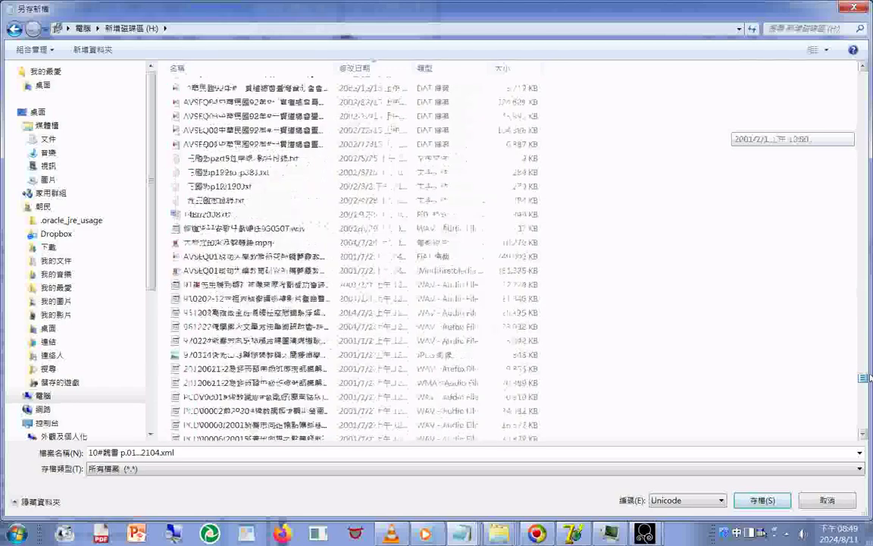
pyautogui.click(864, 413)
pyautogui.moveTo(868, 409); pyautogui.dragTo(869, 380)
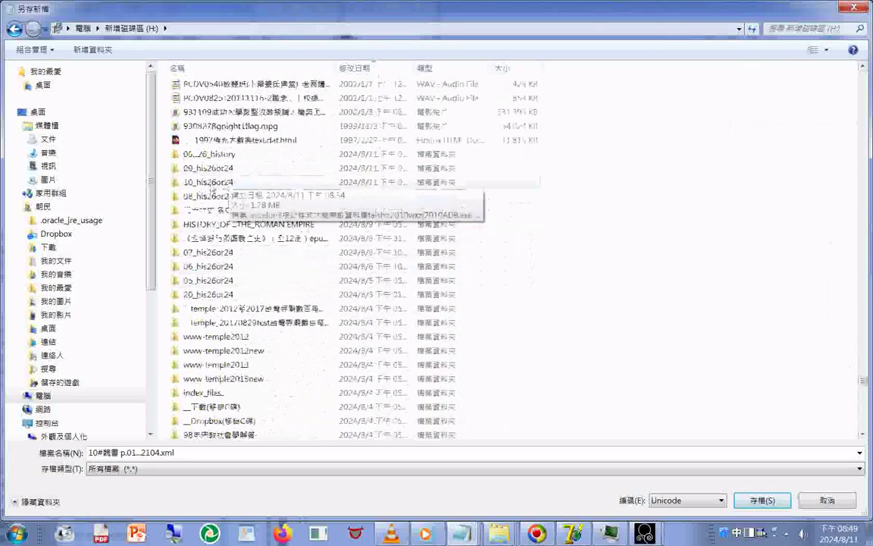
pyautogui.click(206, 186)
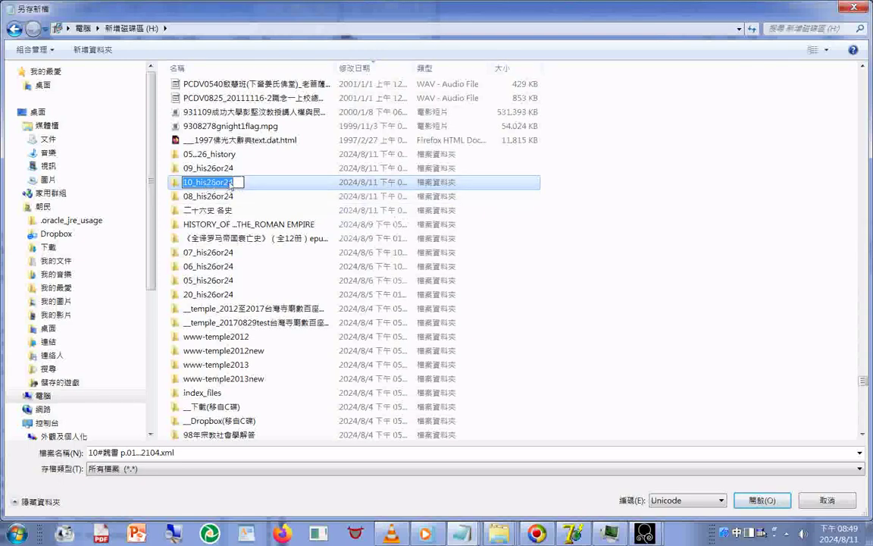
pyautogui.rightClick(230, 185)
pyautogui.click(227, 215)
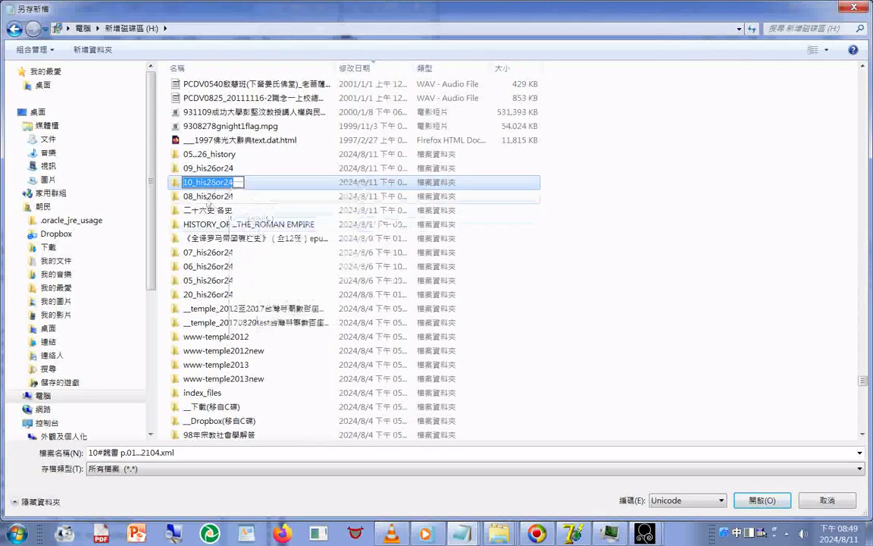
pyautogui.click(173, 188)
pyautogui.doubleClick(174, 188)
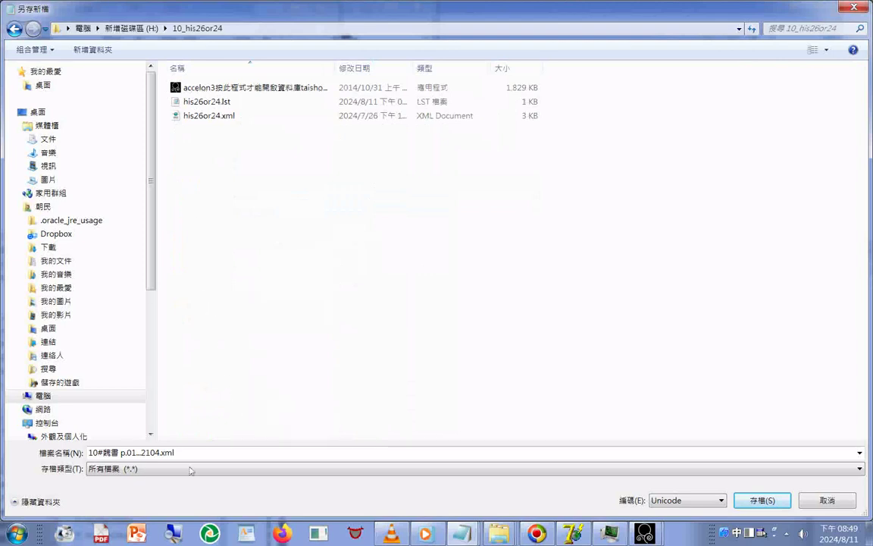
# Name the file 10_his26or24.xml and save it there.
pyautogui.click(164, 453)
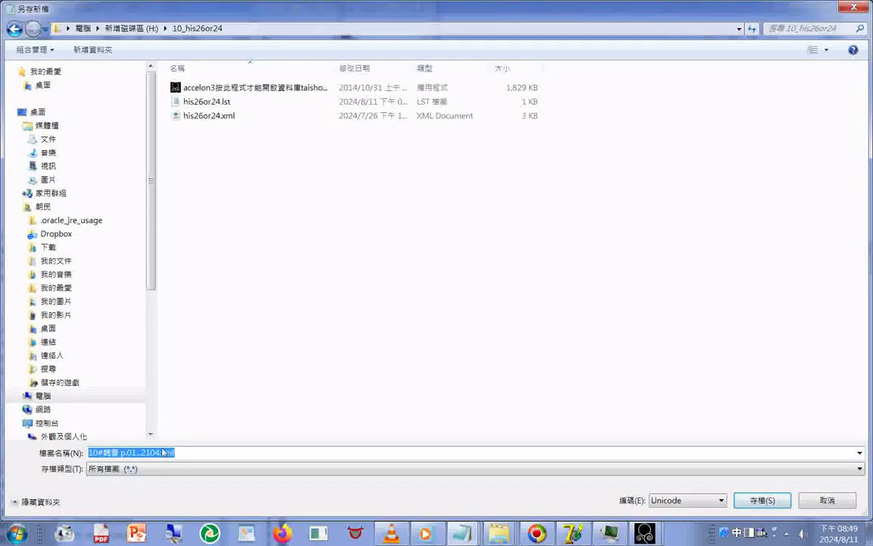
pyautogui.moveTo(174, 452); pyautogui.dragTo(161, 451)
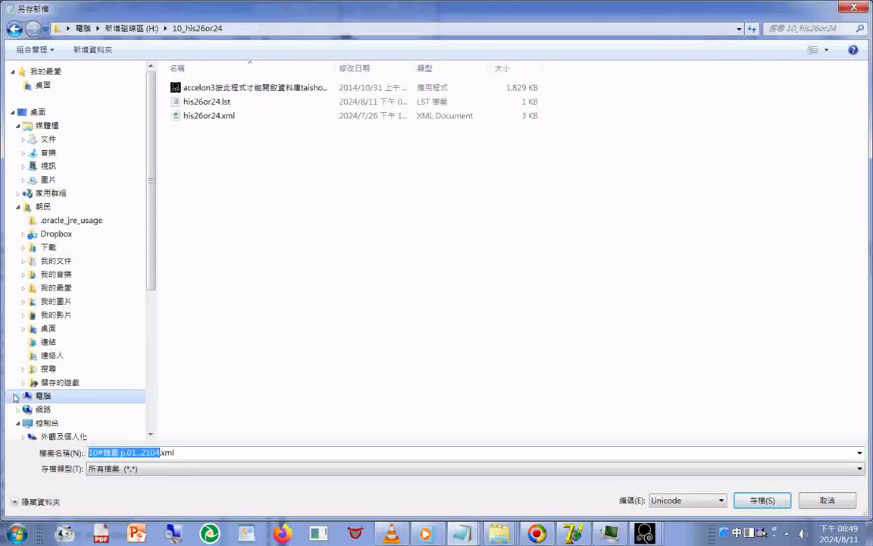
pyautogui.hotkey('ctrl', 'v')
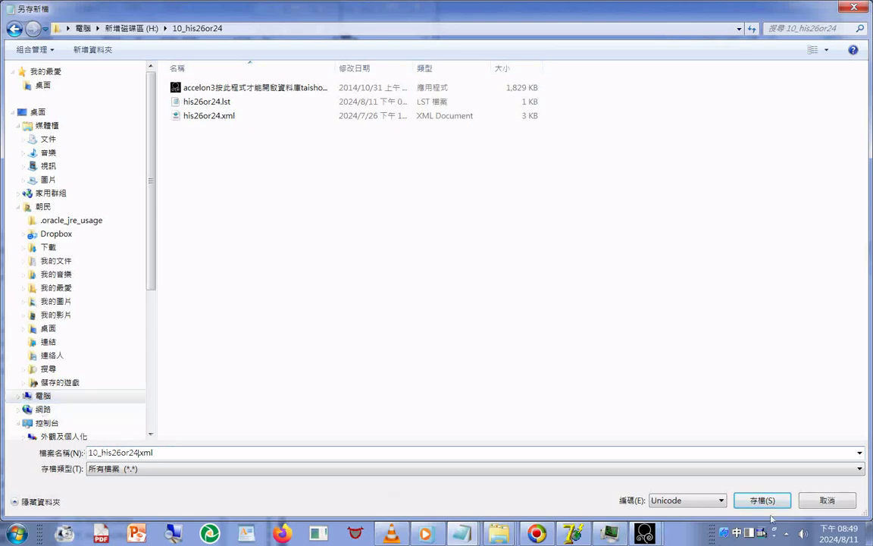
pyautogui.click(769, 505)
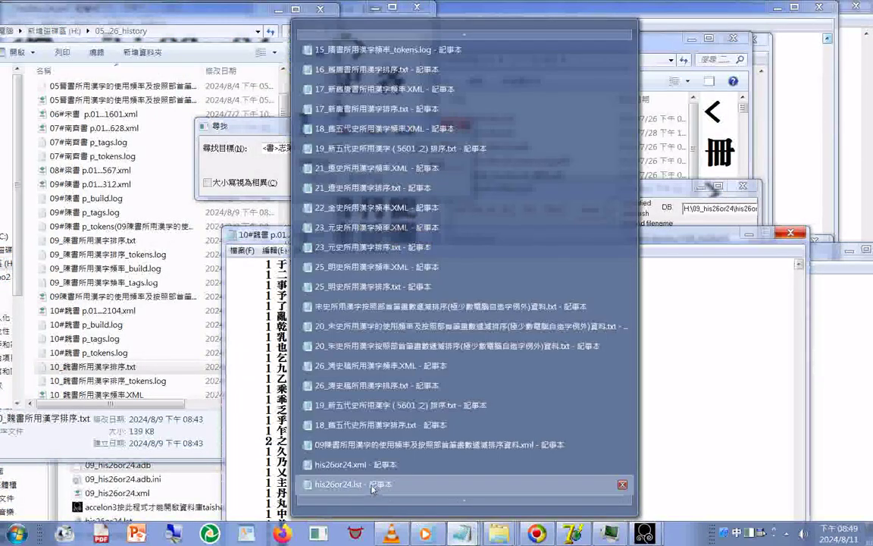
# Arrange the his26or24.lst and 10_his26or24.xml Notepad windows beside the source XML, then return to Indexer.
pyautogui.click(333, 436)
pyautogui.doubleClick(394, 324)
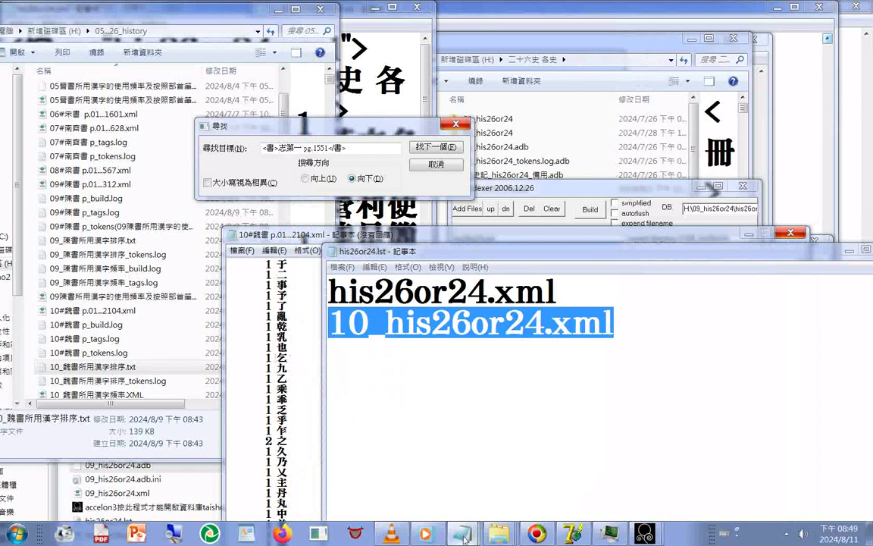
pyautogui.moveTo(364, 463)
pyautogui.click(464, 536)
pyautogui.moveTo(496, 250); pyautogui.dragTo(606, 276)
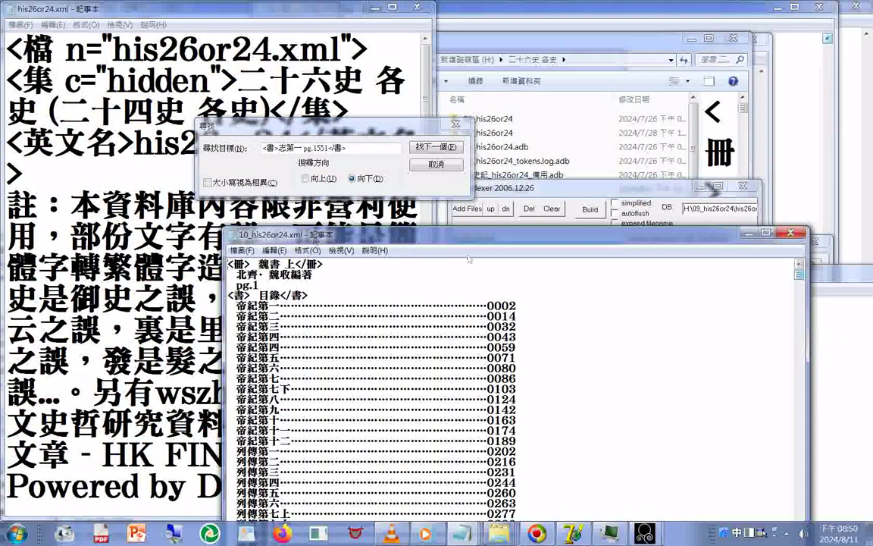
pyautogui.moveTo(469, 235); pyautogui.dragTo(686, 376)
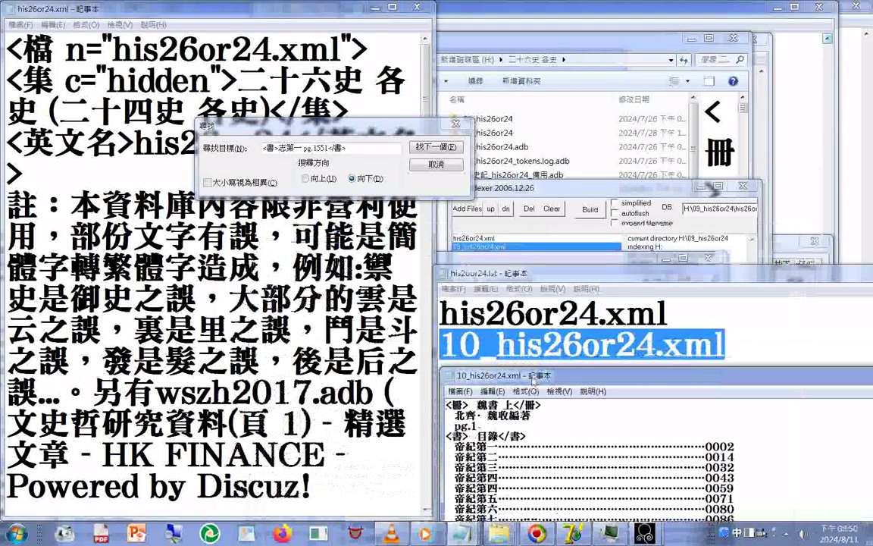
pyautogui.moveTo(539, 278); pyautogui.dragTo(545, 13)
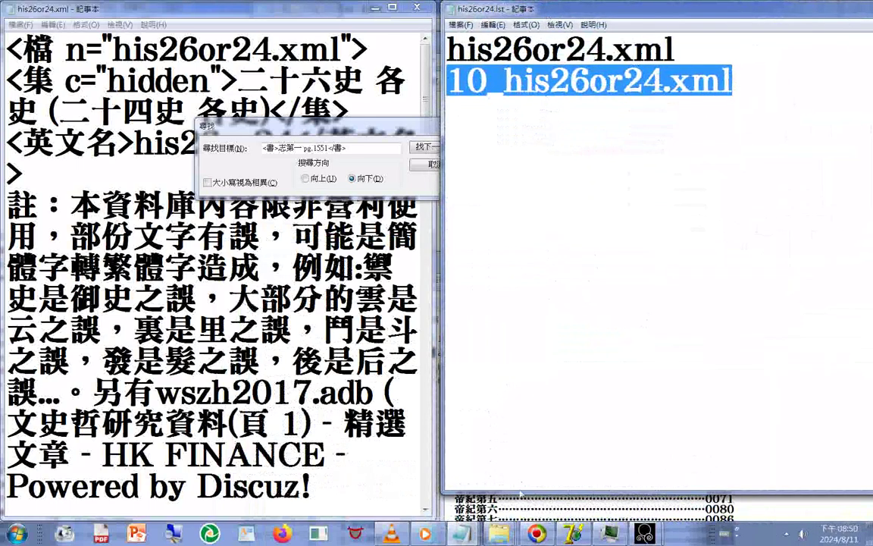
pyautogui.click(546, 518)
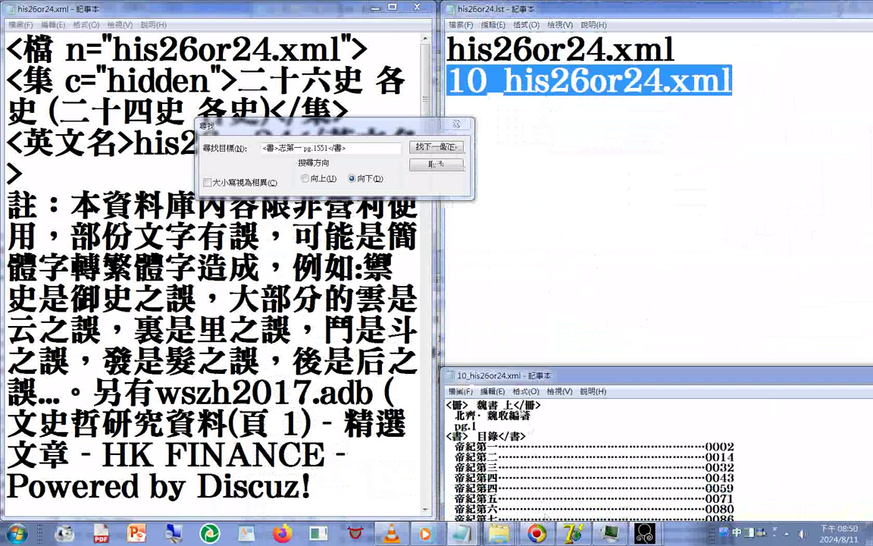
pyautogui.moveTo(530, 375); pyautogui.dragTo(533, 108)
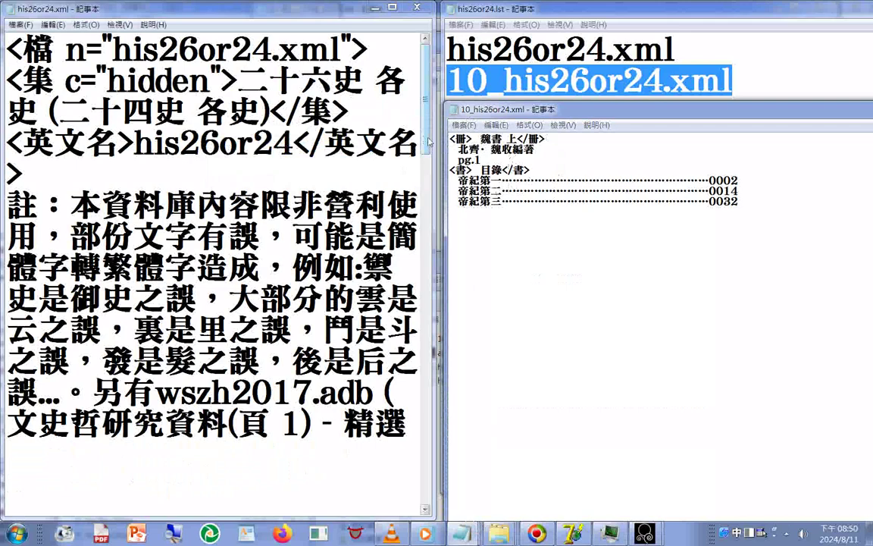
pyautogui.moveTo(429, 141); pyautogui.dragTo(428, 177)
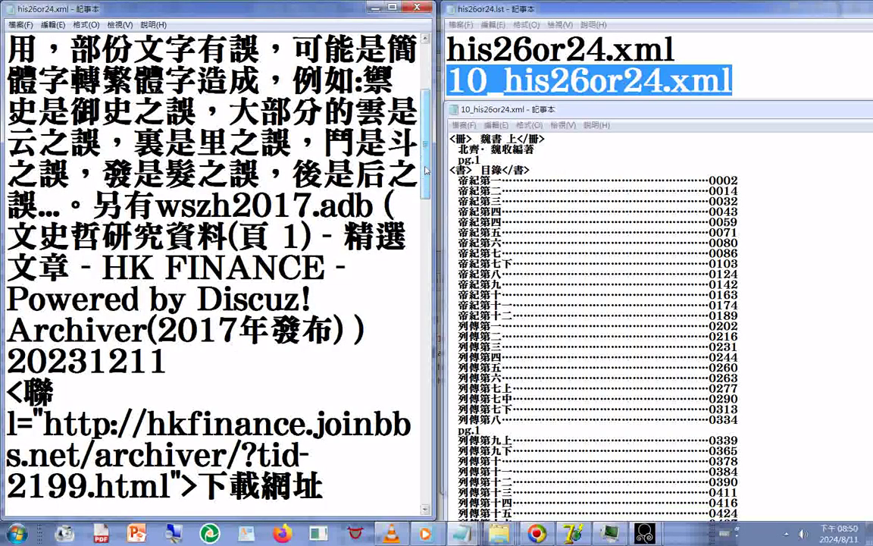
pyautogui.moveTo(425, 170); pyautogui.dragTo(428, 217)
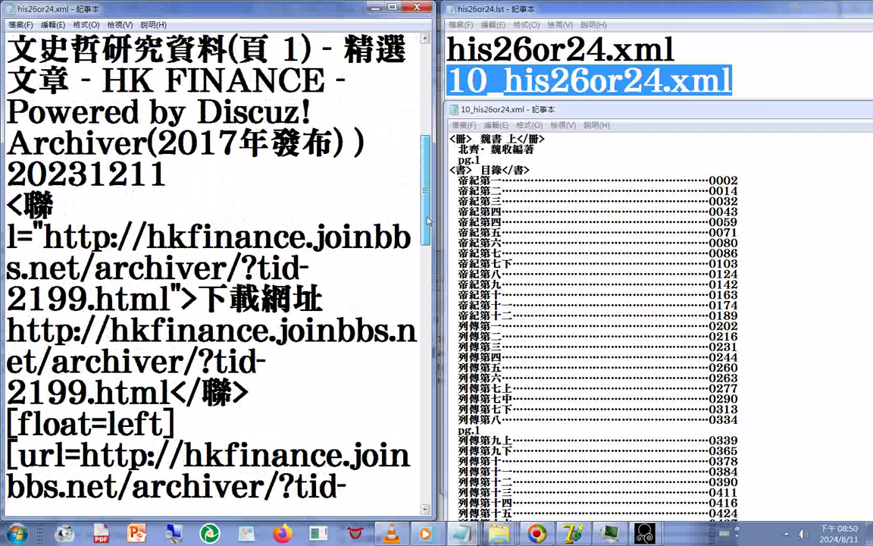
pyautogui.moveTo(428, 220); pyautogui.dragTo(429, 114)
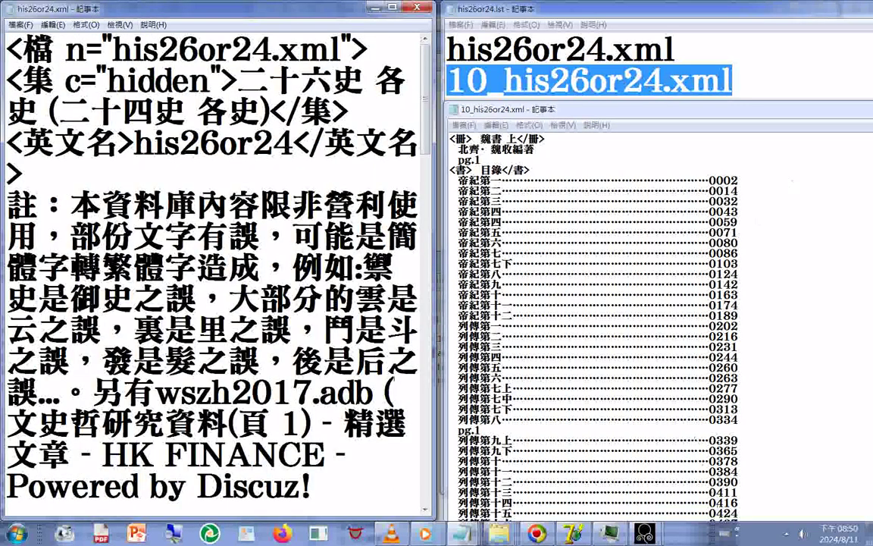
pyautogui.click(570, 533)
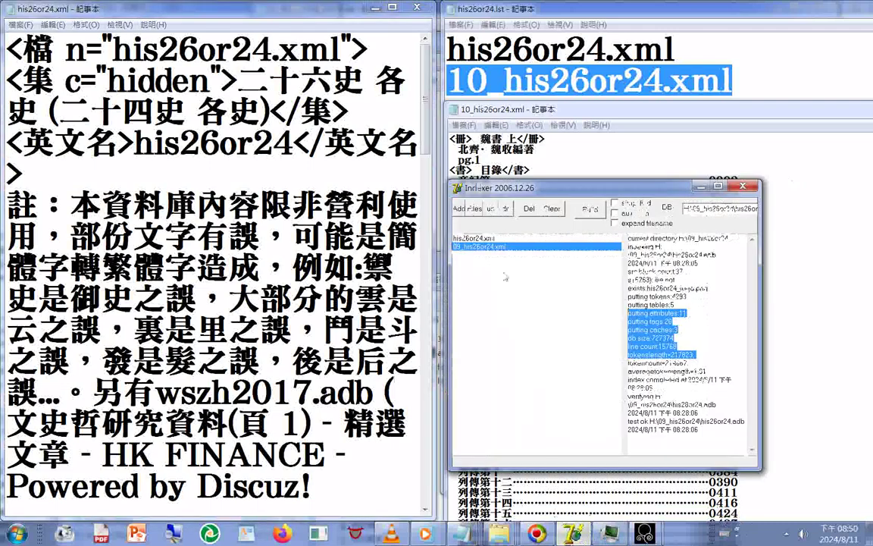
# Clear Indexer's file list and browse Add Files to the H:\10_his26or24 folder.
pyautogui.click(554, 209)
pyautogui.moveTo(576, 187); pyautogui.dragTo(654, 238)
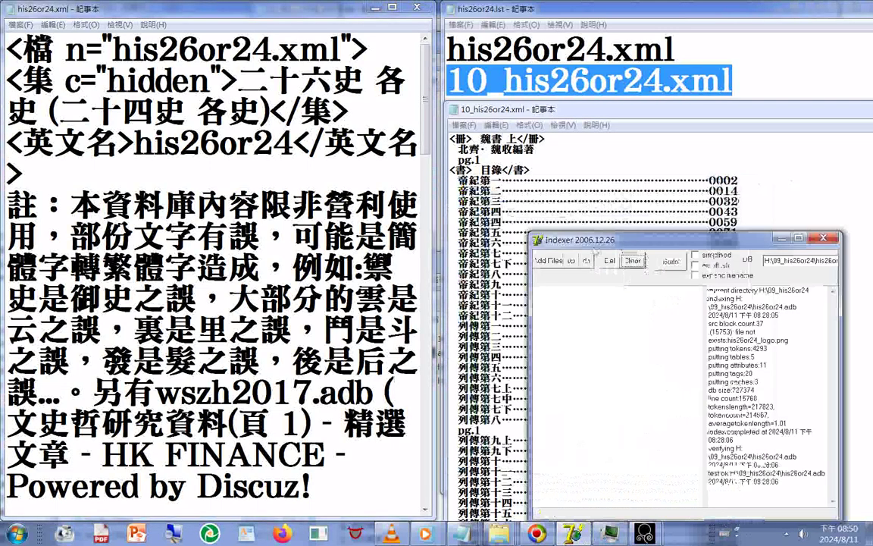
pyautogui.click(549, 259)
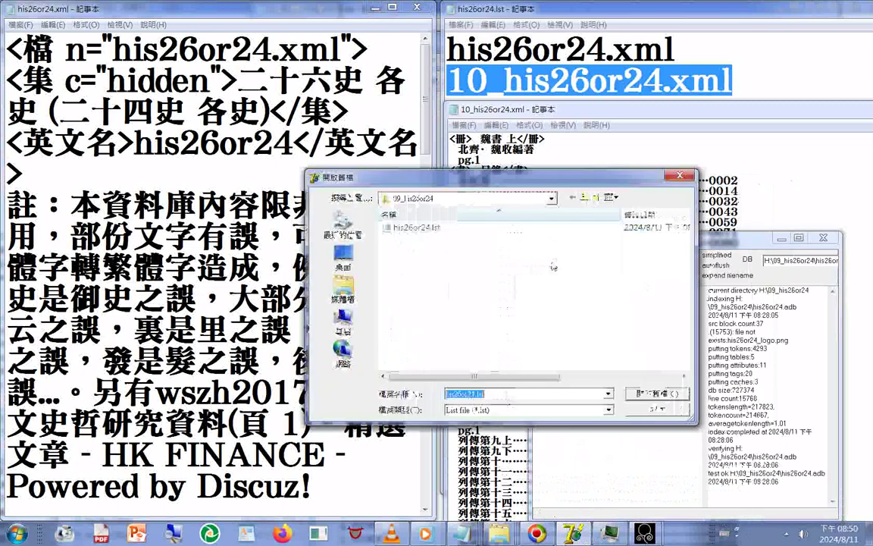
pyautogui.click(551, 198)
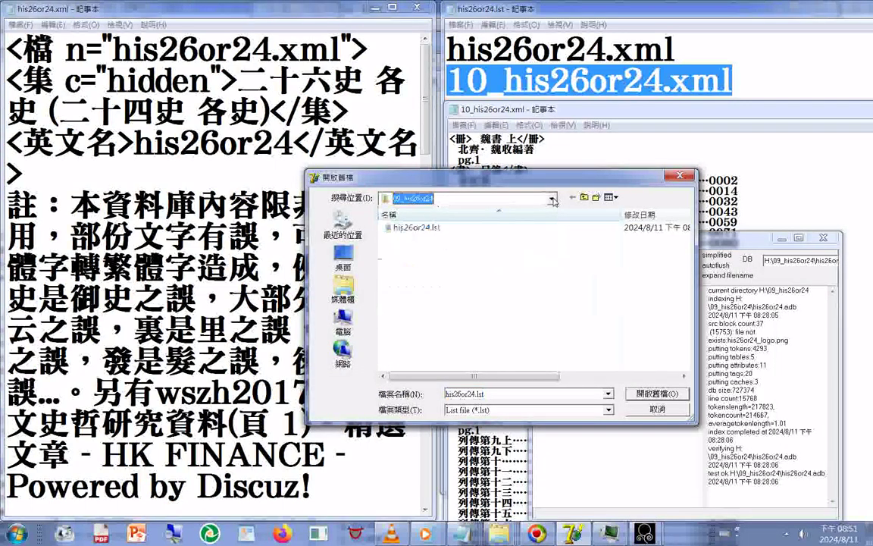
pyautogui.click(551, 198)
pyautogui.click(440, 304)
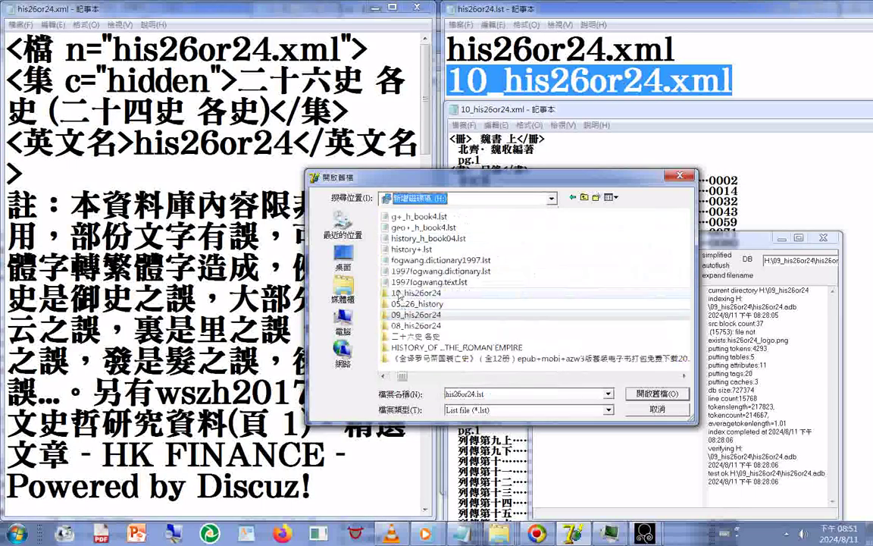
pyautogui.click(387, 293)
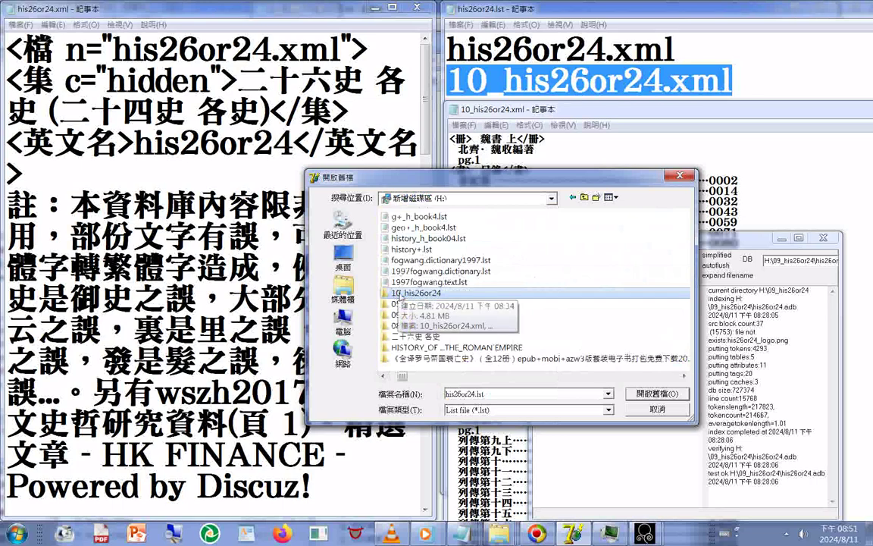
pyautogui.doubleClick(391, 294)
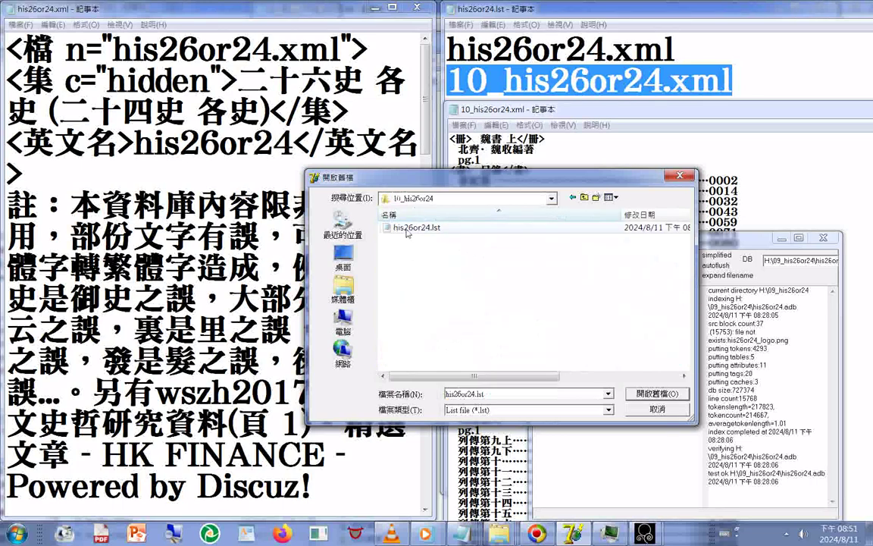
# Add both Source (*.xml) files to build the index, then review the finished log.
pyautogui.click(531, 409)
pyautogui.click(493, 432)
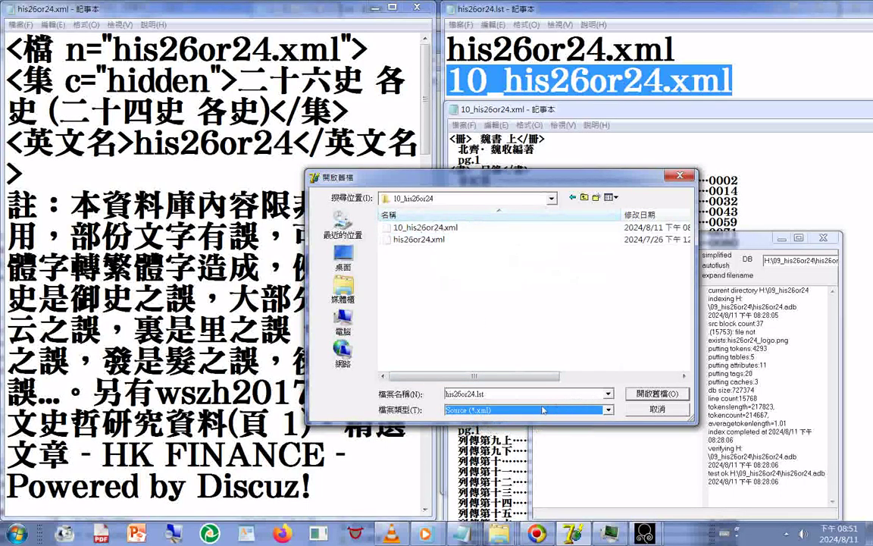
pyautogui.click(493, 409)
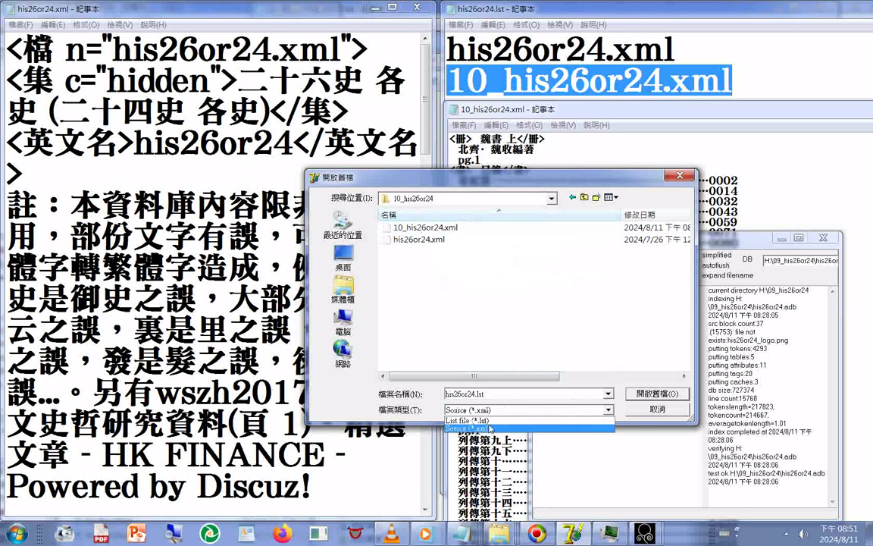
pyautogui.click(489, 429)
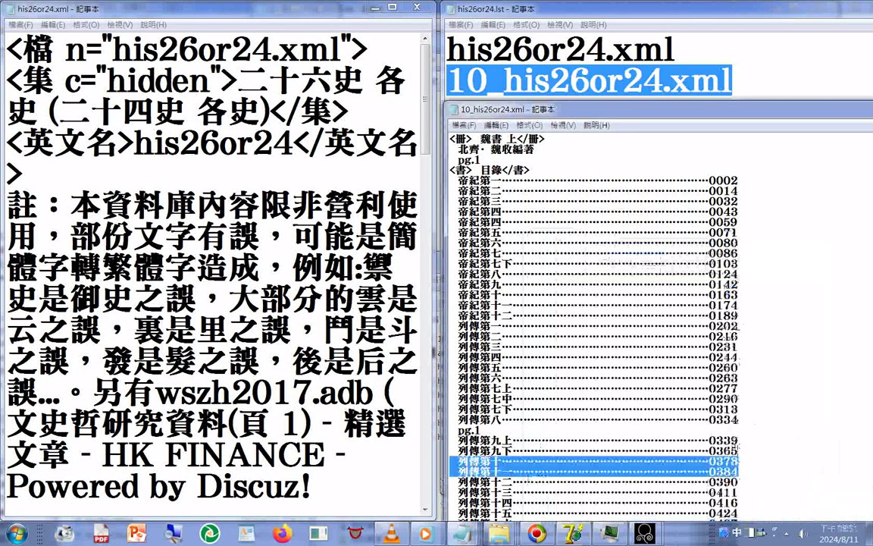
pyautogui.hotkey('alt', 'Tab')
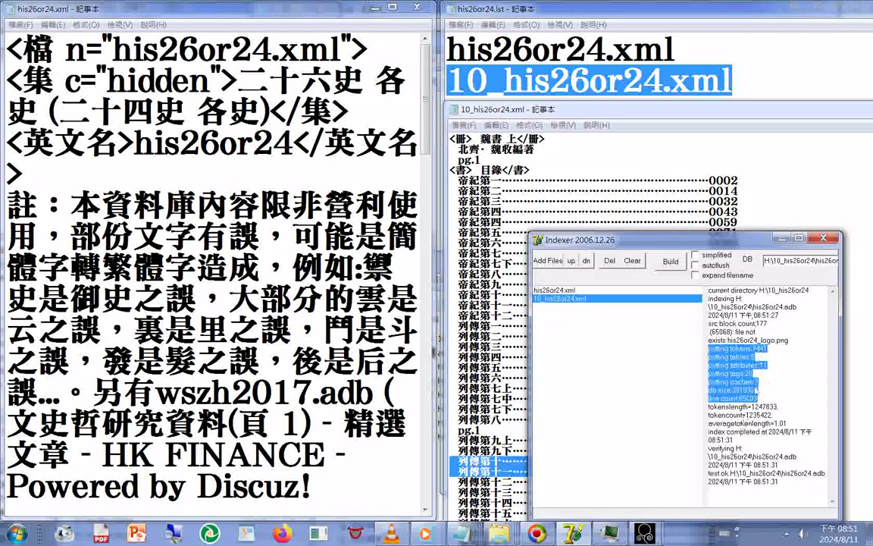
pyautogui.moveTo(788, 416); pyautogui.dragTo(608, 330)
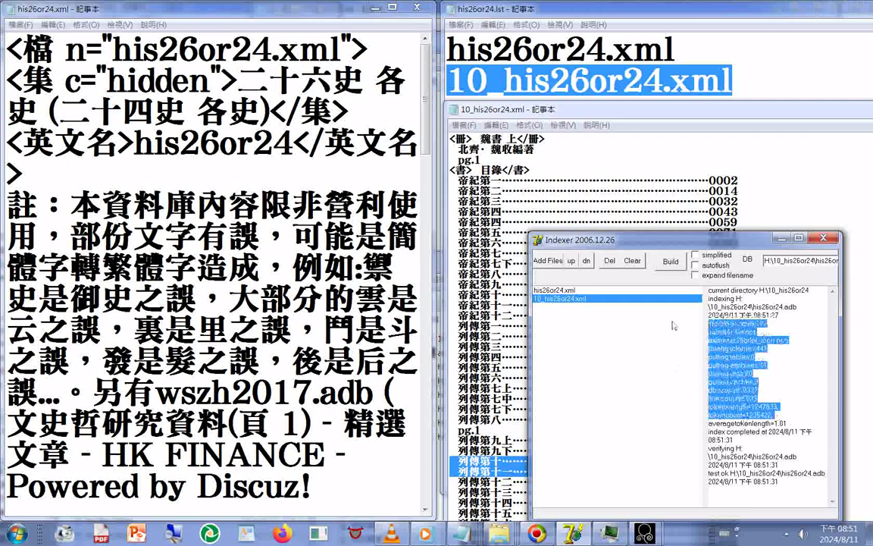
pyautogui.click(499, 533)
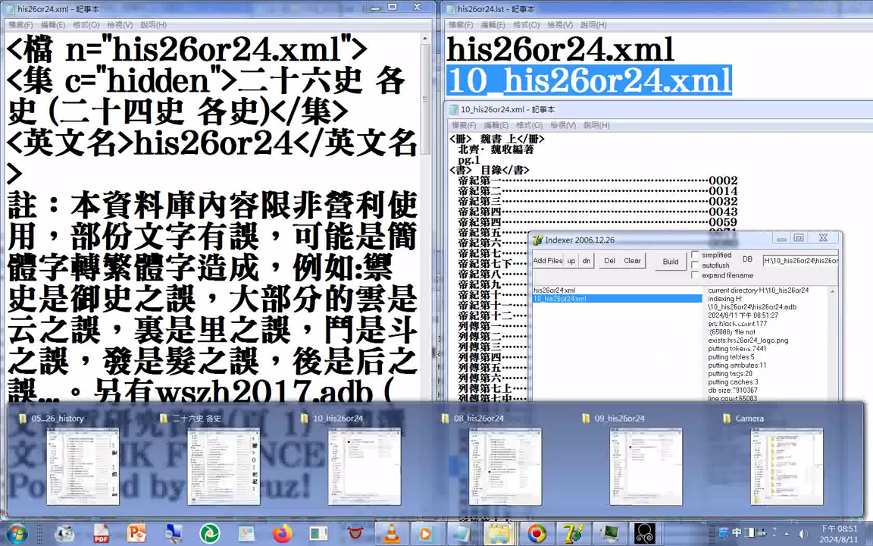
pyautogui.moveTo(359, 462)
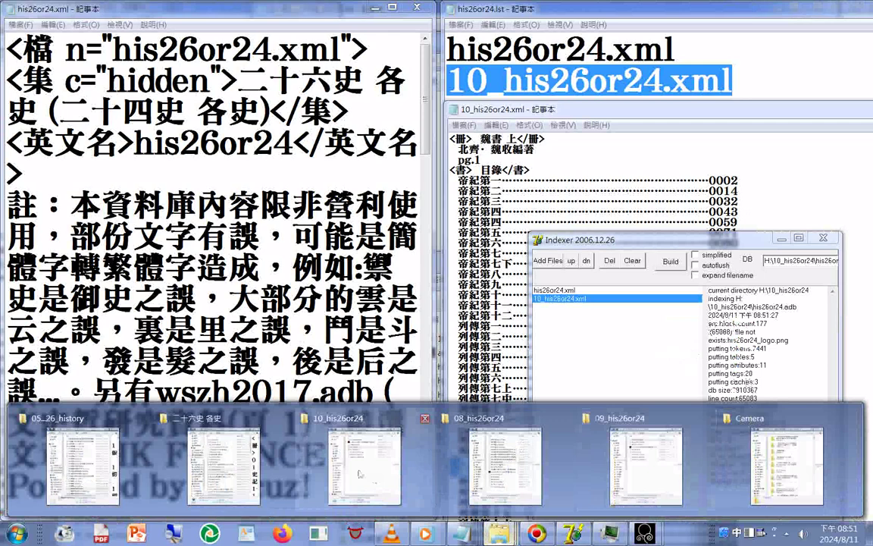
# Rename his26or24.adb to 10_his26or24.adb and drag it onto accelon3.
pyautogui.click(359, 472)
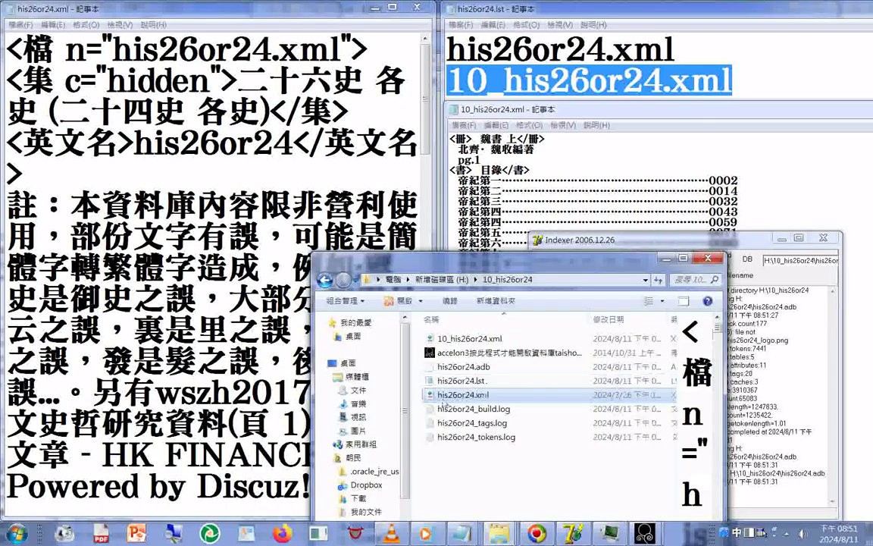
pyautogui.click(442, 368)
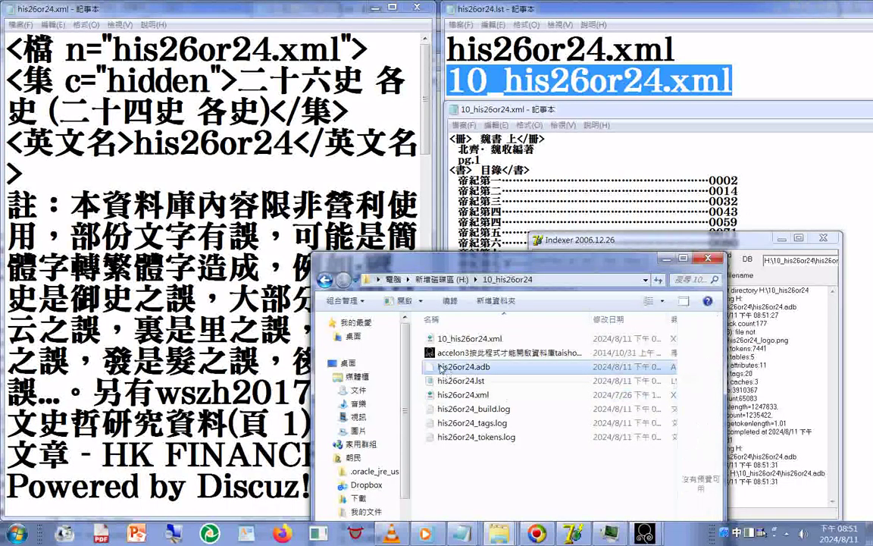
pyautogui.click(441, 368)
pyautogui.press('Home')
pyautogui.write('10_')
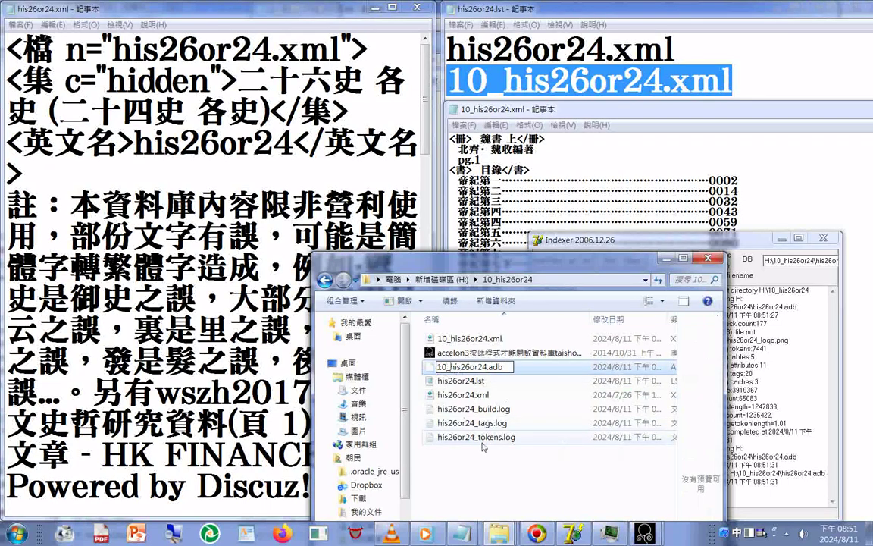
pyautogui.press('Return')
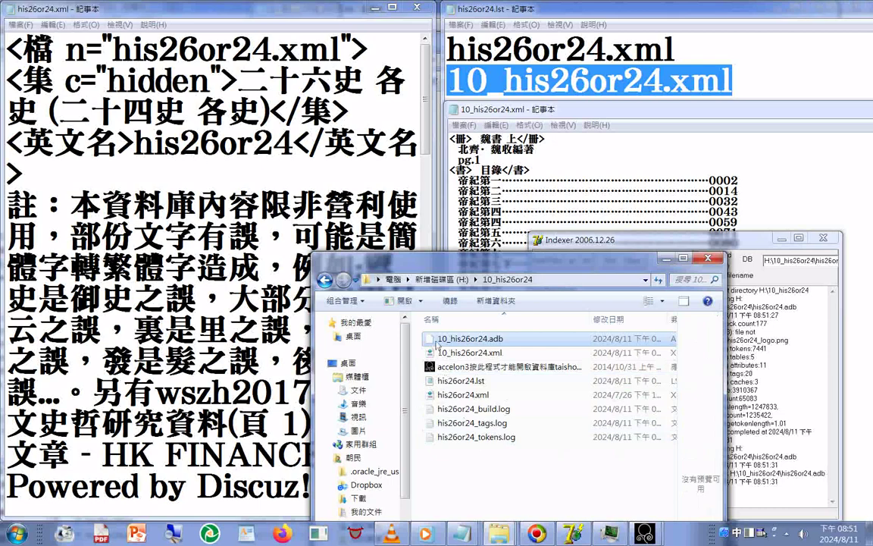
pyautogui.moveTo(531, 258); pyautogui.dragTo(652, 88)
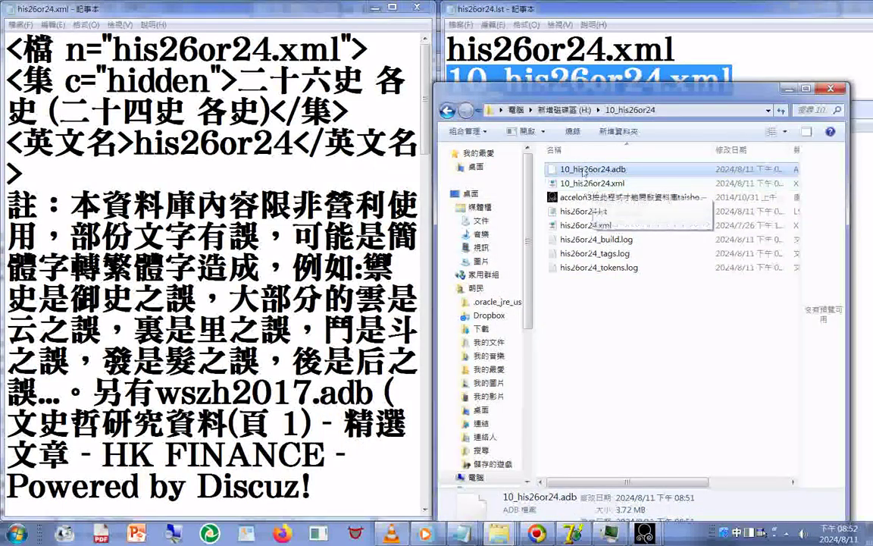
pyautogui.moveTo(583, 172); pyautogui.dragTo(584, 199)
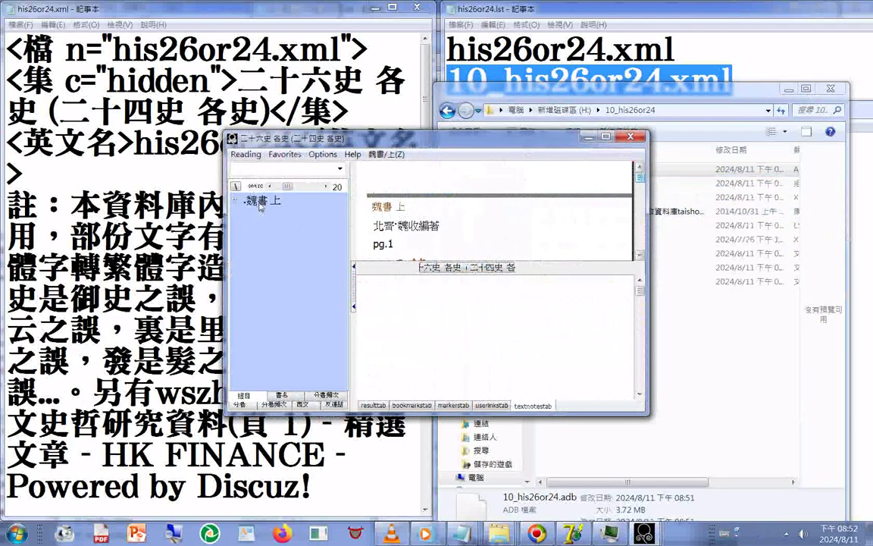
# Expand 魏書 上 in the reader and compare its disclaimer note with the source XML.
pyautogui.click(259, 200)
pyautogui.doubleClick(260, 203)
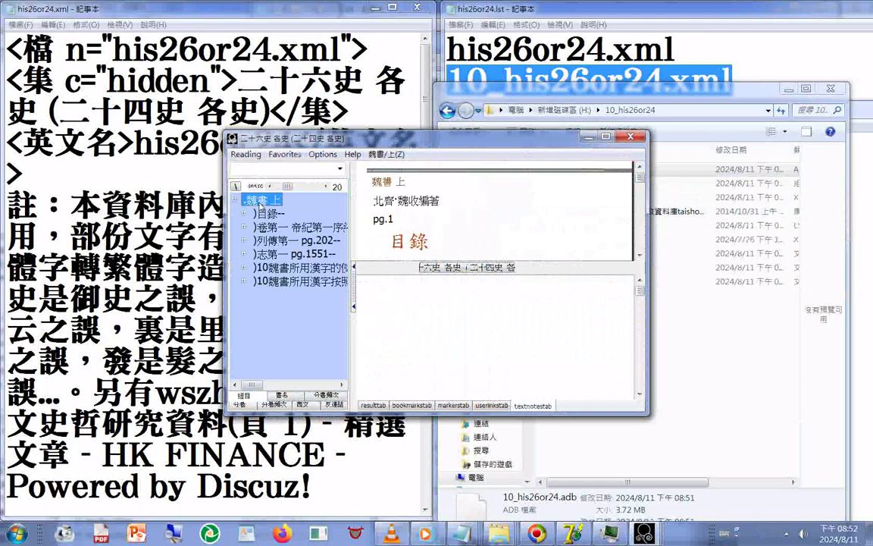
pyautogui.moveTo(318, 137); pyautogui.dragTo(513, 125)
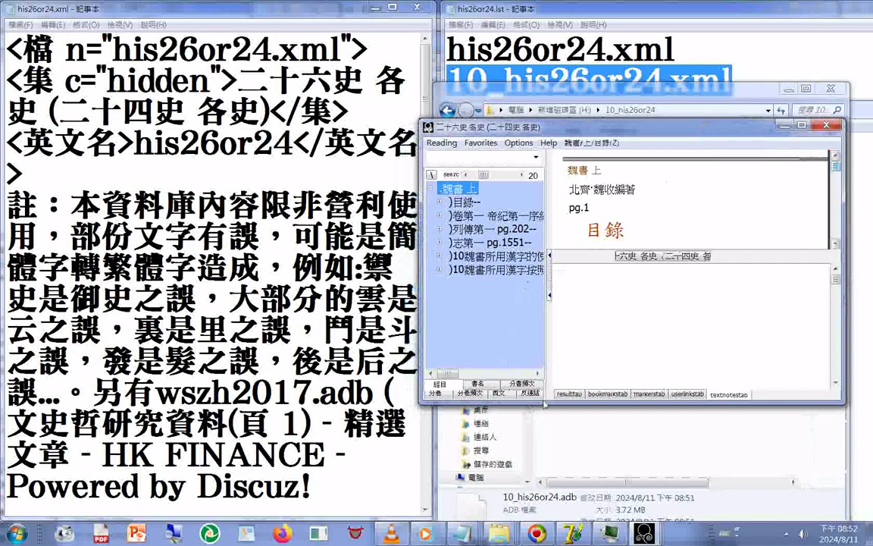
pyautogui.moveTo(543, 407); pyautogui.dragTo(543, 542)
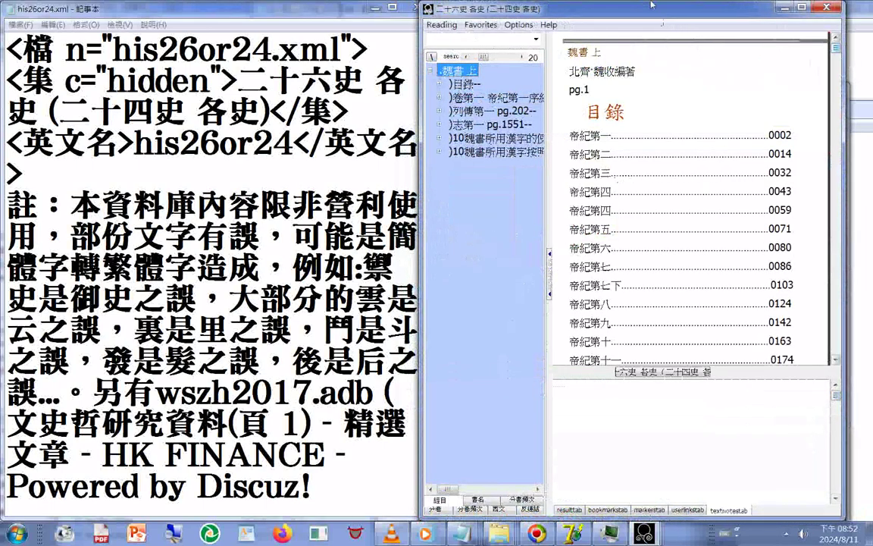
pyautogui.scroll(5, 663, 56)
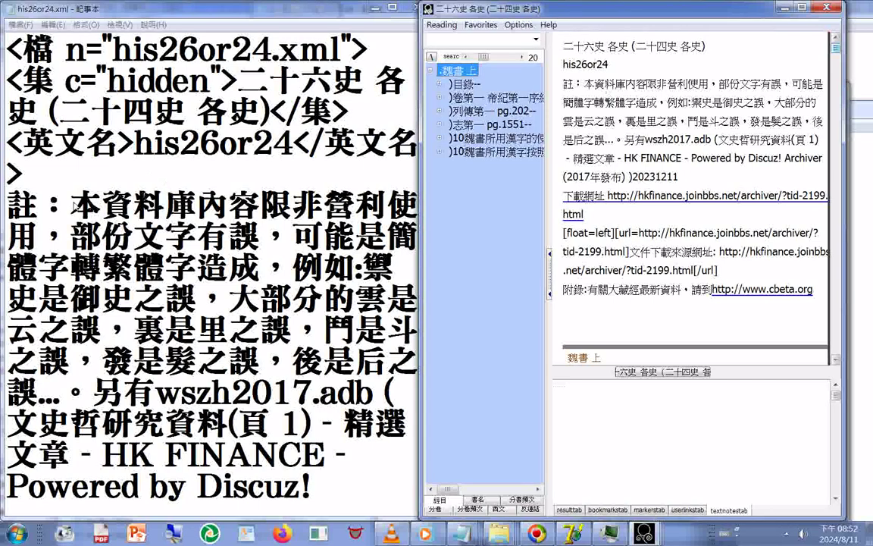
pyautogui.moveTo(72, 205); pyautogui.dragTo(299, 485)
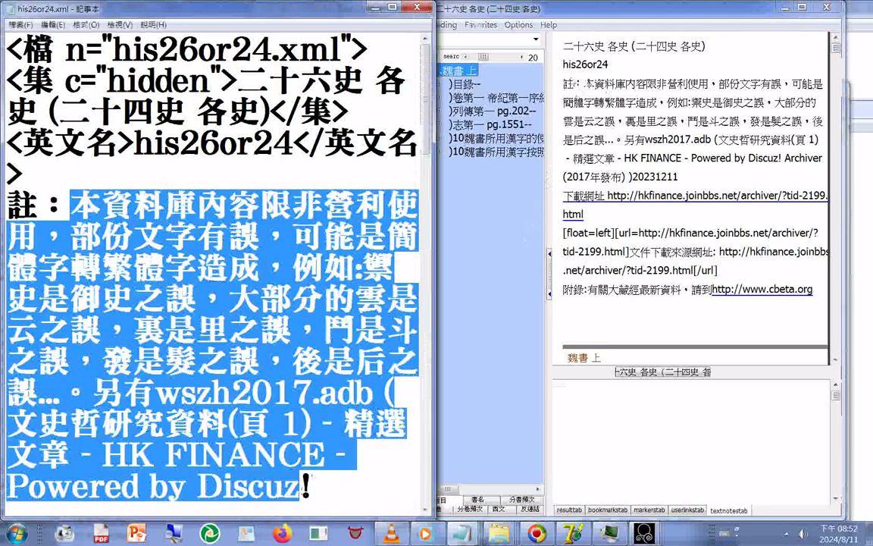
pyautogui.moveTo(584, 83); pyautogui.dragTo(798, 306)
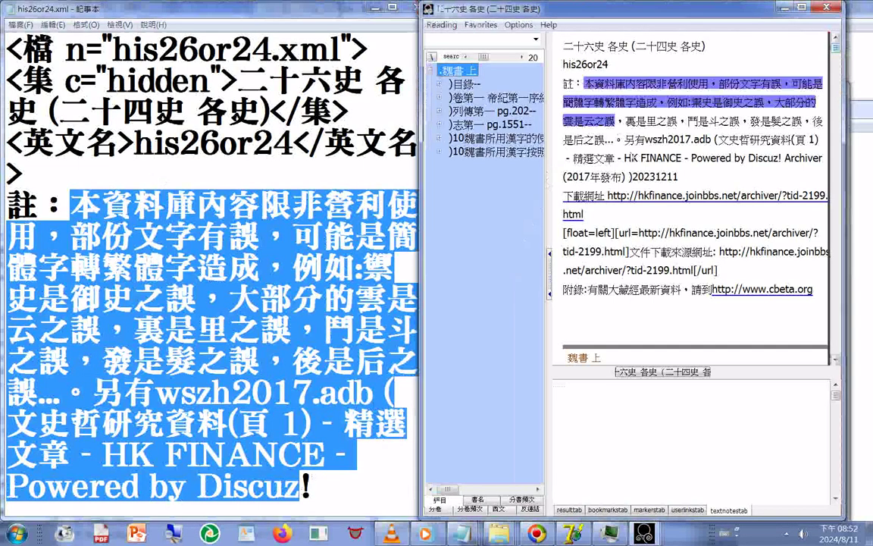
pyautogui.click(817, 307)
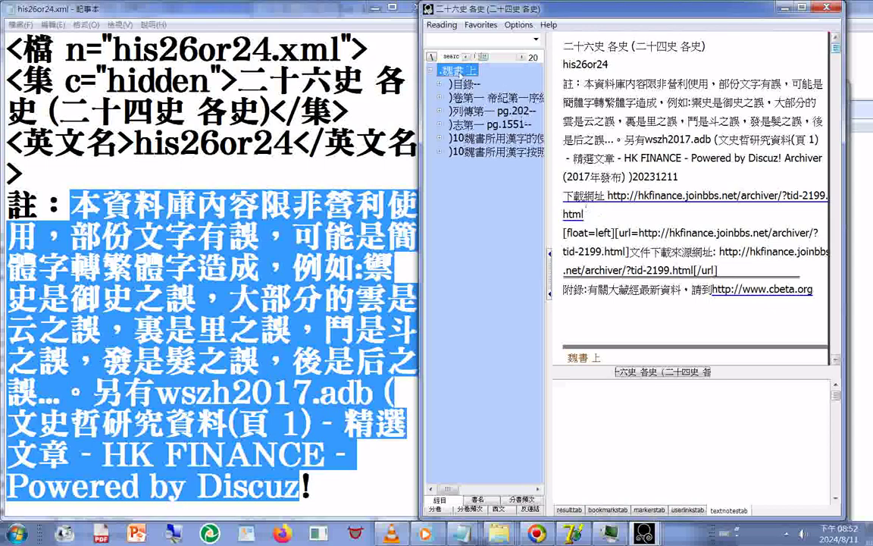
# Move from 卷第一 帝紀第一序紀 to 列傳第一 pg.202 and close the stray Firefox window.
pyautogui.click(459, 74)
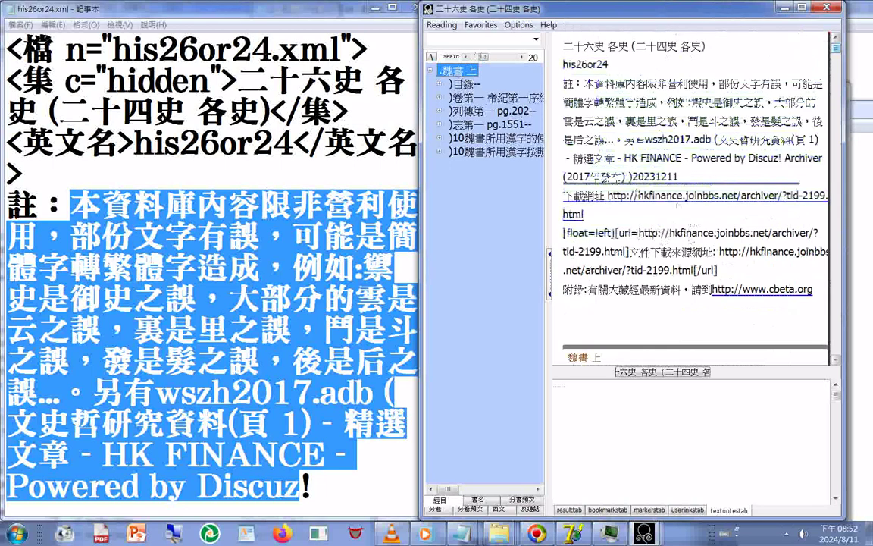
pyautogui.click(459, 83)
pyautogui.click(485, 97)
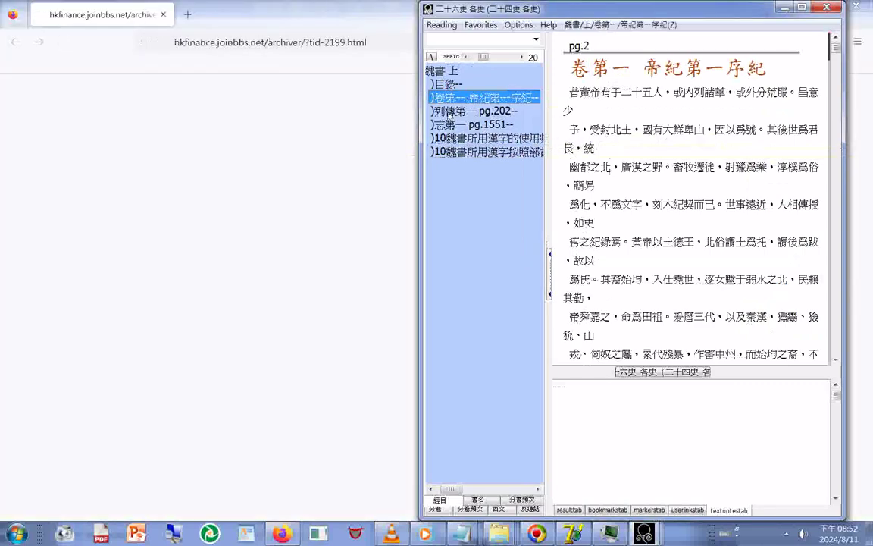
pyautogui.press('Down')
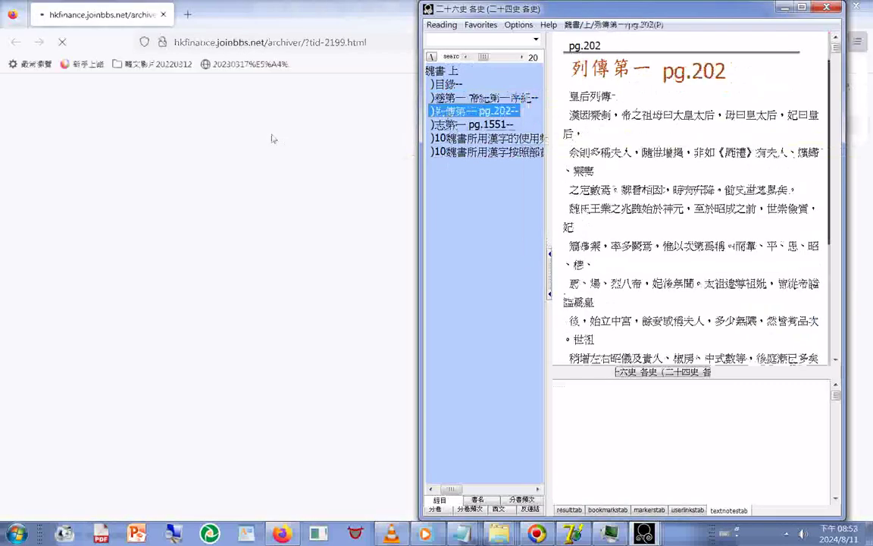
pyautogui.click(274, 132)
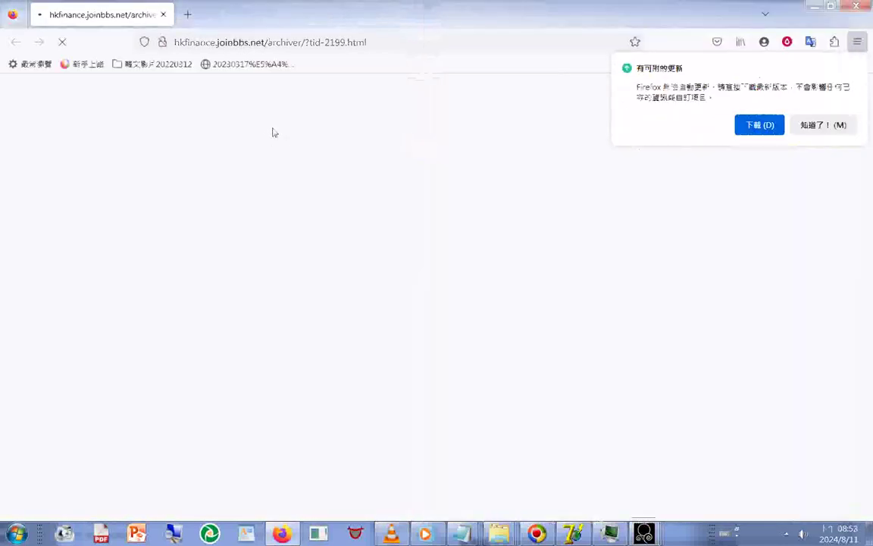
pyautogui.click(857, 10)
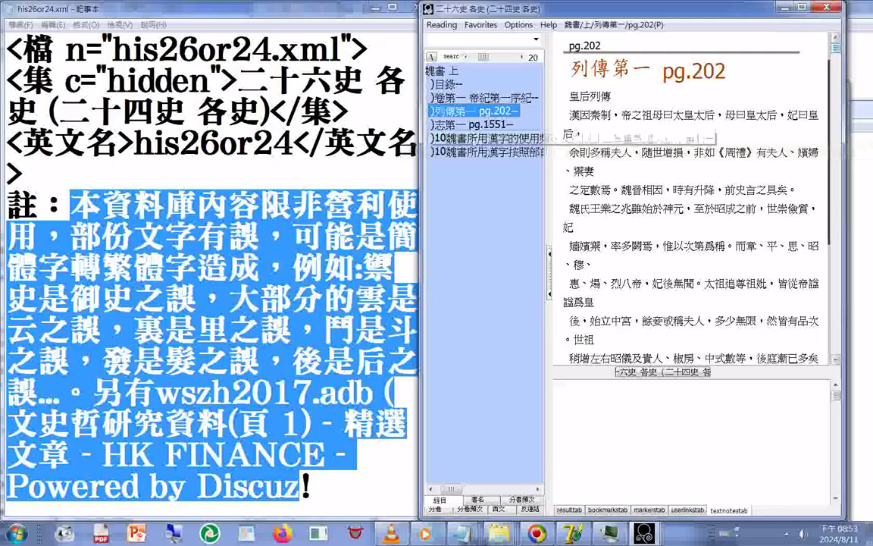
# Browse 志第一 pg.1551 and both 魏書 character lists, noting the total count 21012.
pyautogui.press('Down')
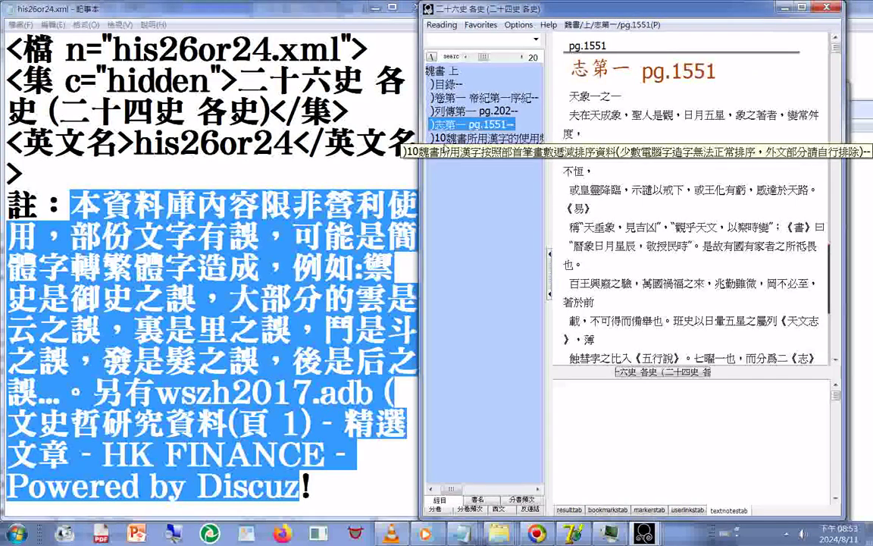
pyautogui.click(485, 151)
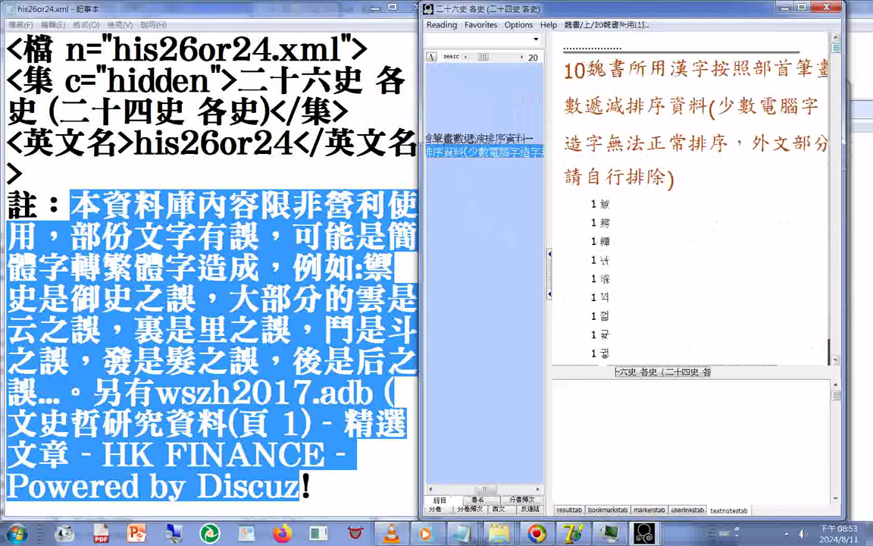
pyautogui.moveTo(836, 49); pyautogui.dragTo(855, 361)
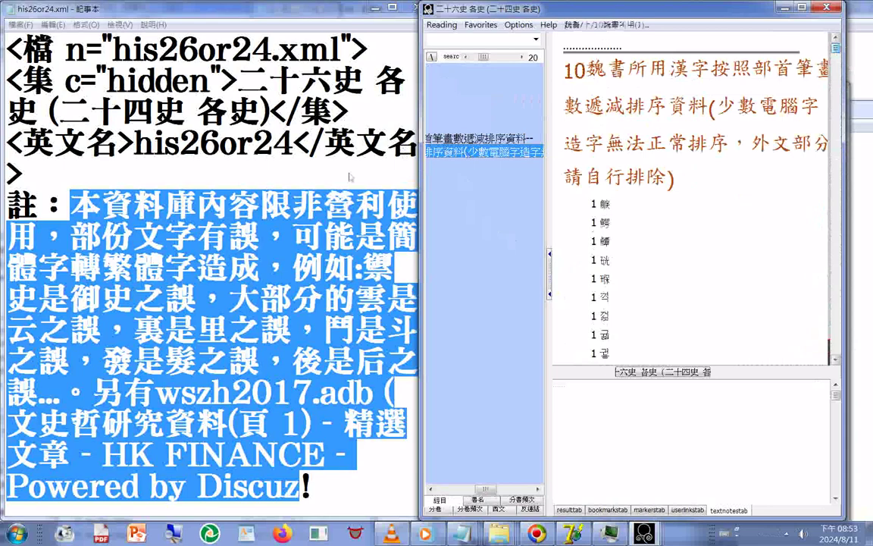
pyautogui.click(482, 141)
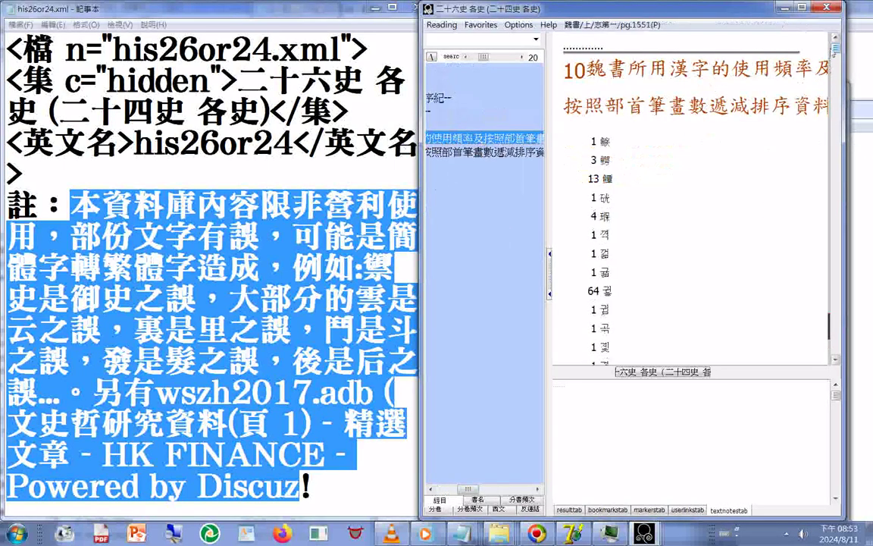
pyautogui.moveTo(835, 49)
pyautogui.mouseDown()
pyautogui.moveTo(847, 121)
pyautogui.moveTo(839, 345)
pyautogui.mouseUp()
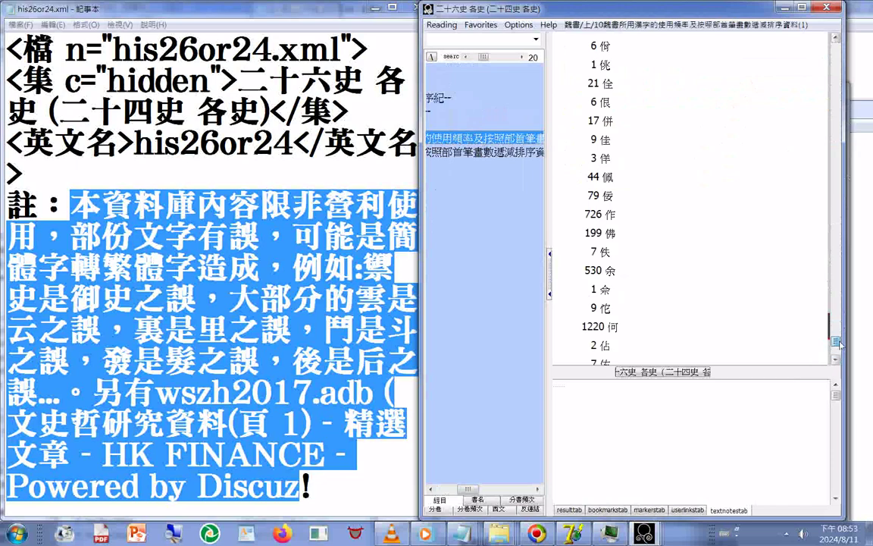
pyautogui.moveTo(838, 344)
pyautogui.mouseDown()
pyautogui.moveTo(818, 325)
pyautogui.moveTo(837, 351)
pyautogui.mouseUp()
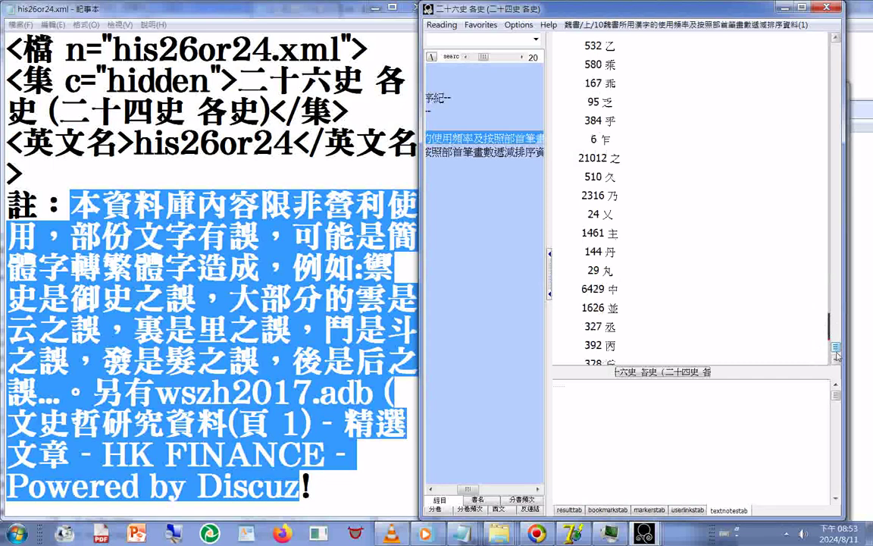
pyautogui.scroll(-1, 647, 228)
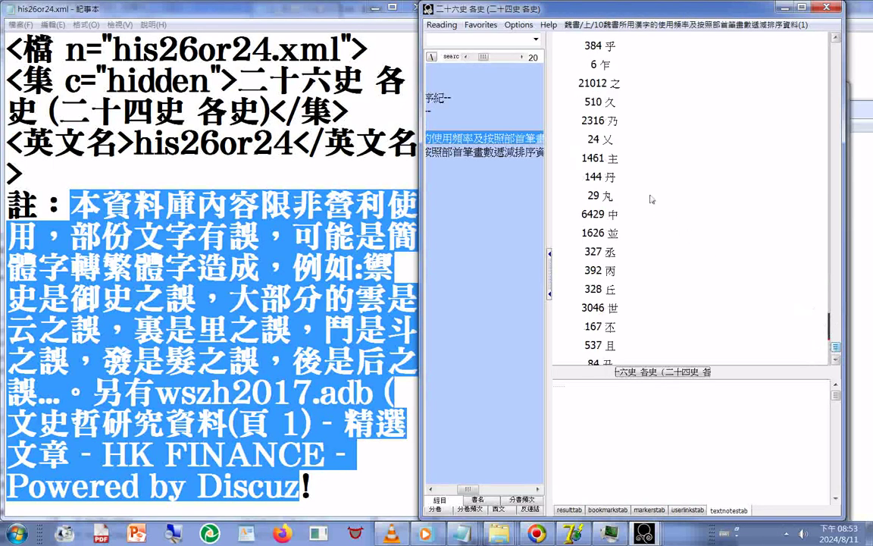
pyautogui.scroll(-1, 651, 198)
pyautogui.scroll(-1, 742, 318)
pyautogui.scroll(-2, 836, 350)
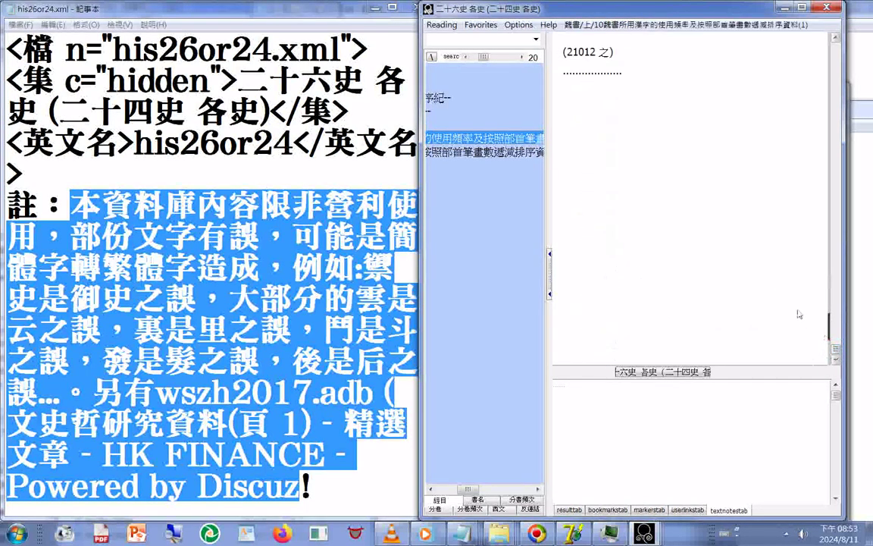
pyautogui.doubleClick(577, 51)
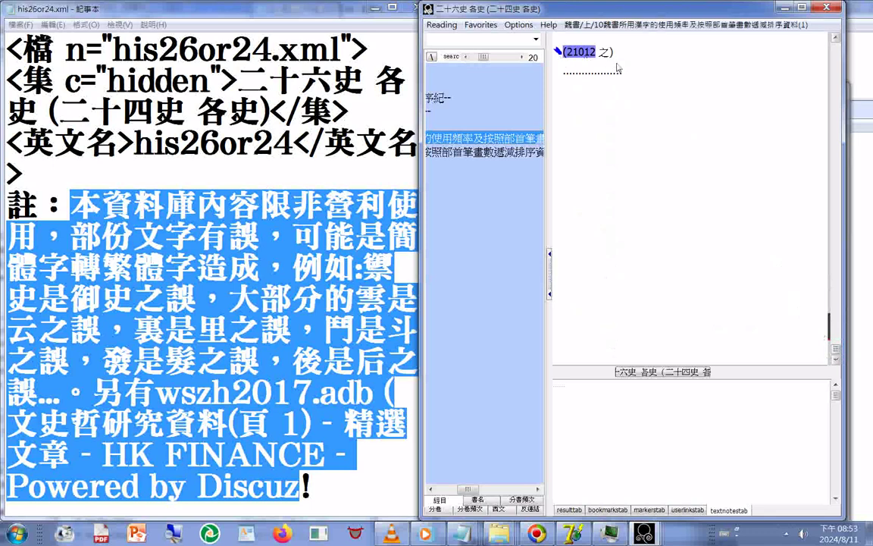
pyautogui.click(578, 123)
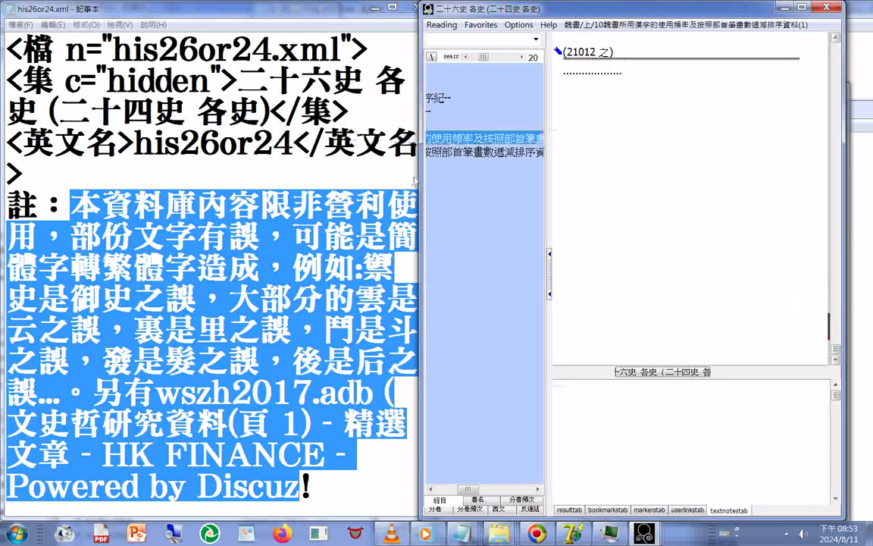
pyautogui.click(484, 152)
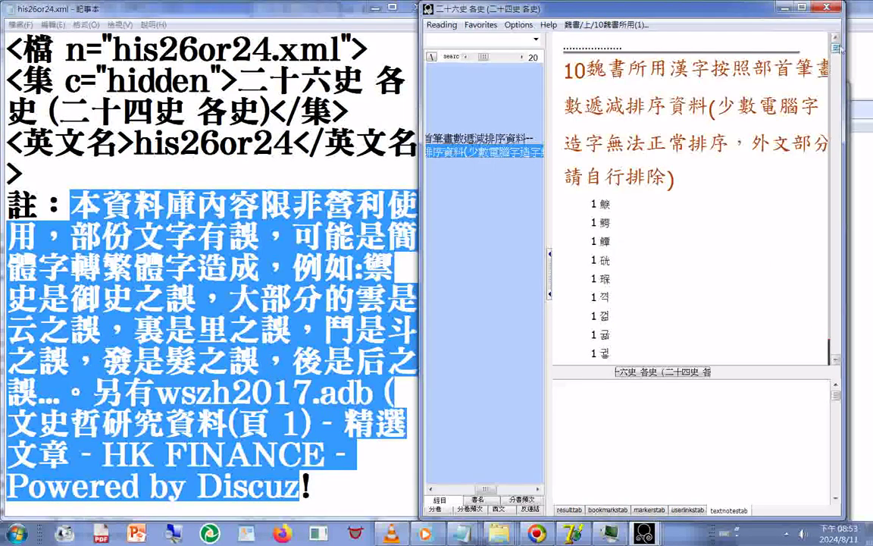
pyautogui.moveTo(835, 44)
pyautogui.mouseDown()
pyautogui.moveTo(850, 78)
pyautogui.moveTo(855, 358)
pyautogui.mouseUp()
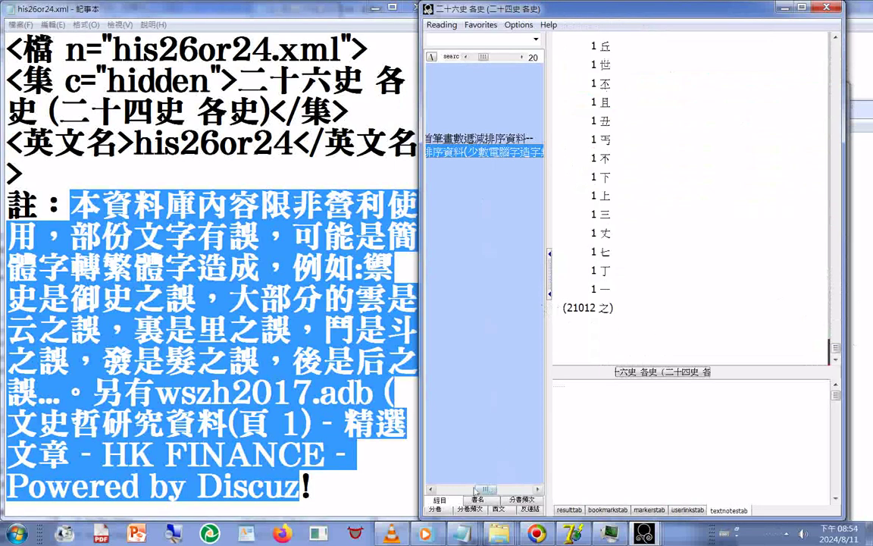
# Select all of the usage-frequency character list and copy it.
pyautogui.moveTo(476, 491); pyautogui.dragTo(439, 491)
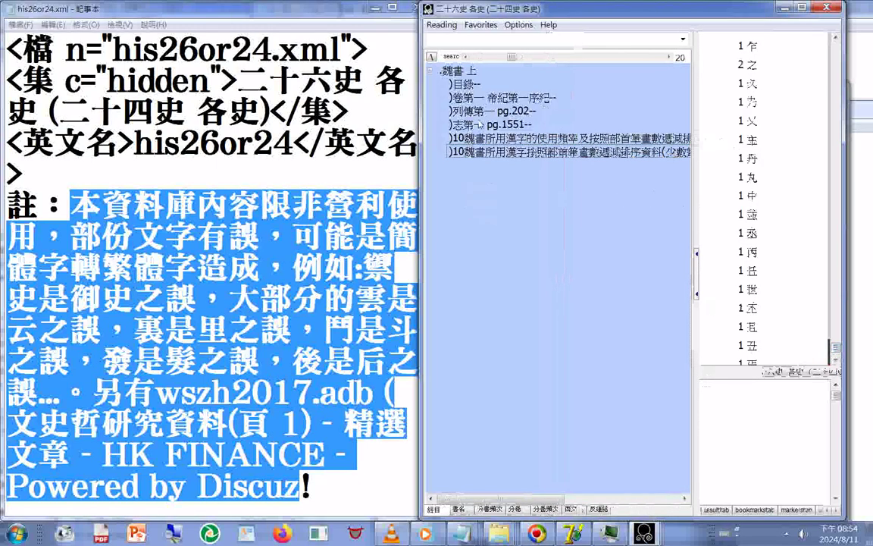
pyautogui.click(507, 140)
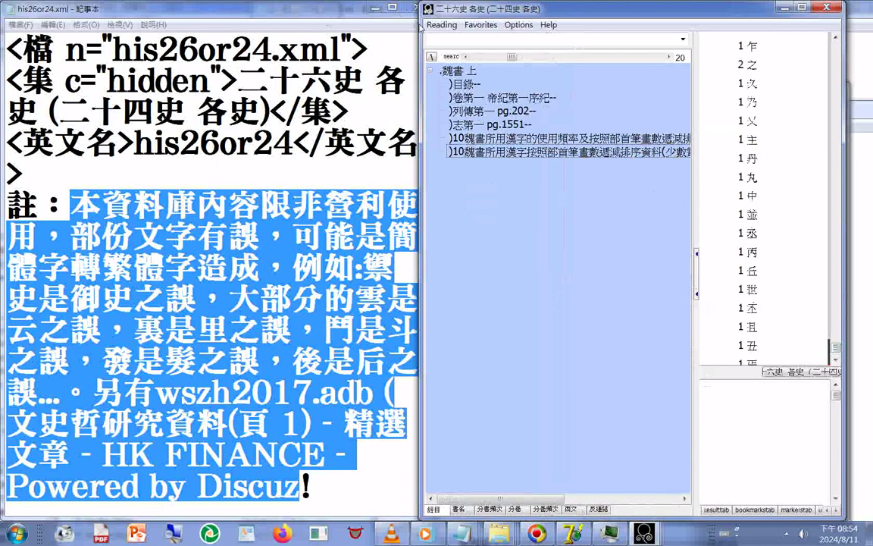
pyautogui.click(430, 29)
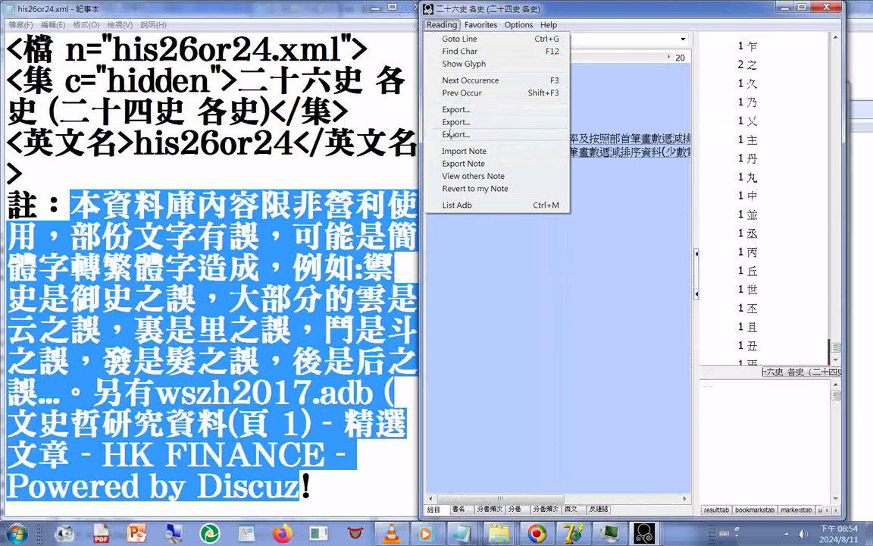
pyautogui.click(450, 134)
pyautogui.rightClick(451, 129)
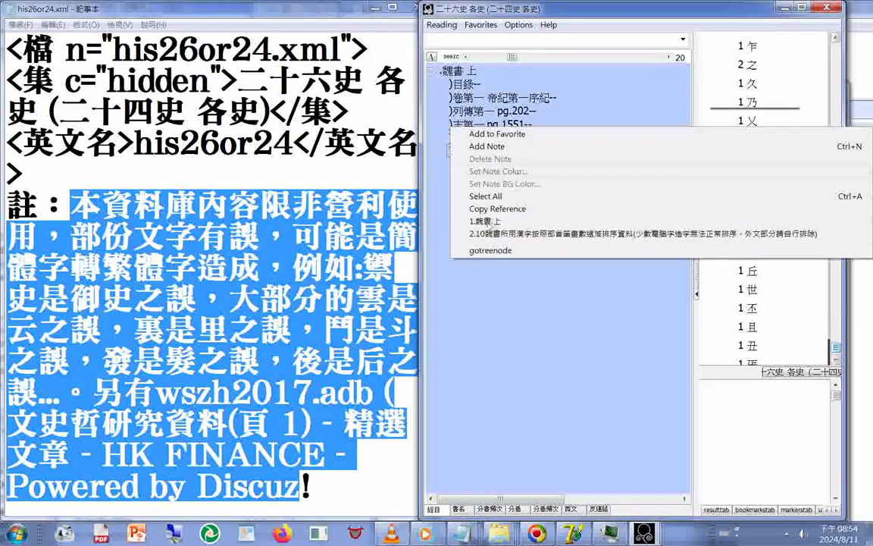
pyautogui.click(499, 196)
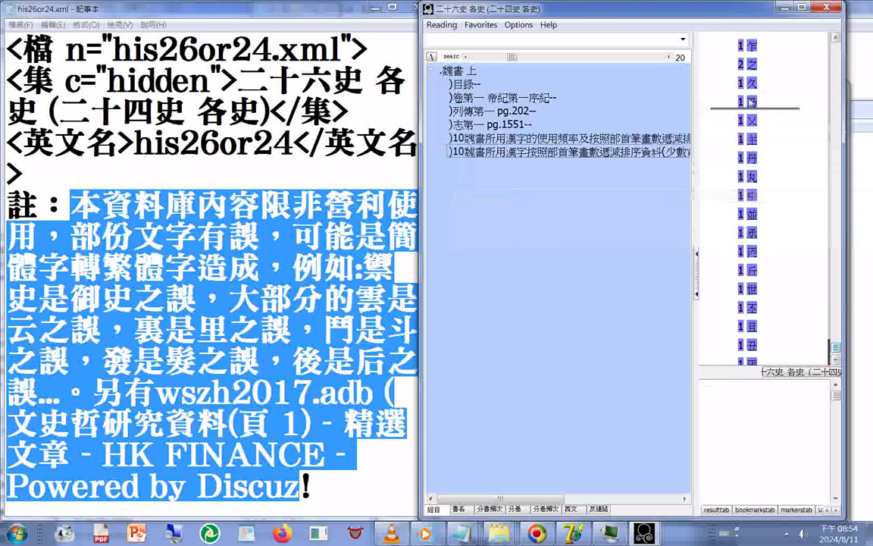
pyautogui.rightClick(749, 100)
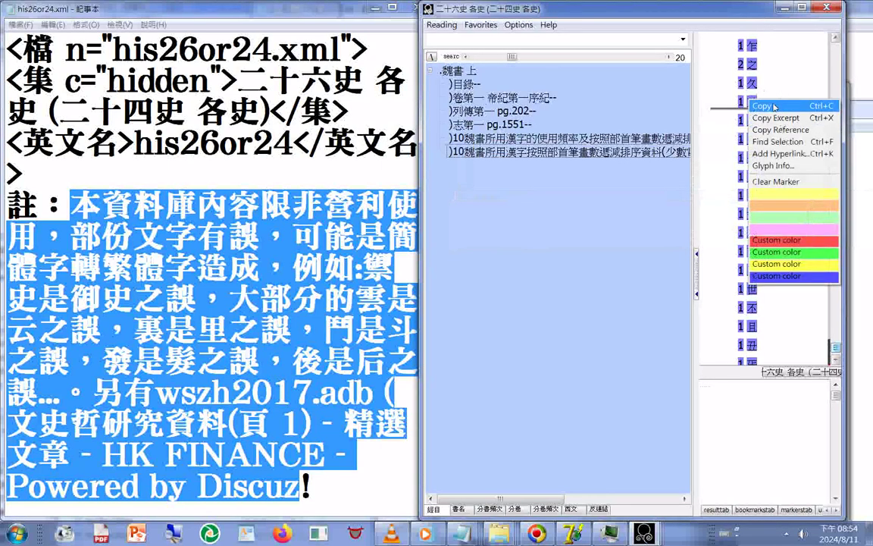
pyautogui.click(762, 106)
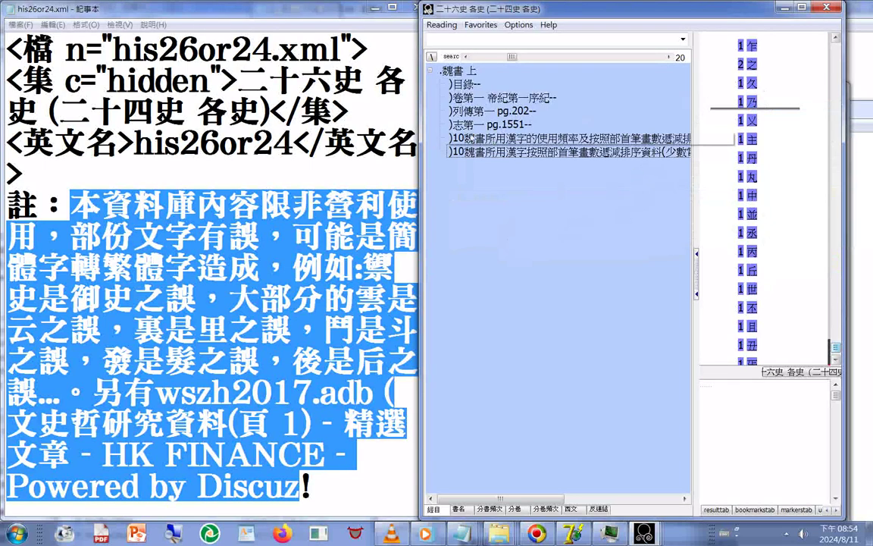
# Select the opening of 卷第一 帝紀第一序紀, from 昔黃帝有子 through 因以爲號.
pyautogui.click(500, 98)
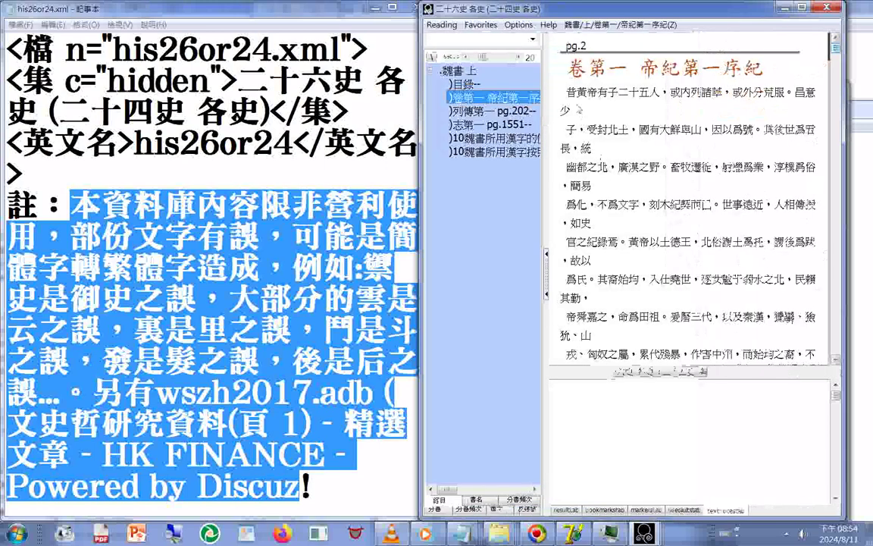
pyautogui.moveTo(567, 92)
pyautogui.mouseDown()
pyautogui.moveTo(661, 99)
pyautogui.moveTo(649, 102)
pyautogui.moveTo(613, 163)
pyautogui.mouseUp()
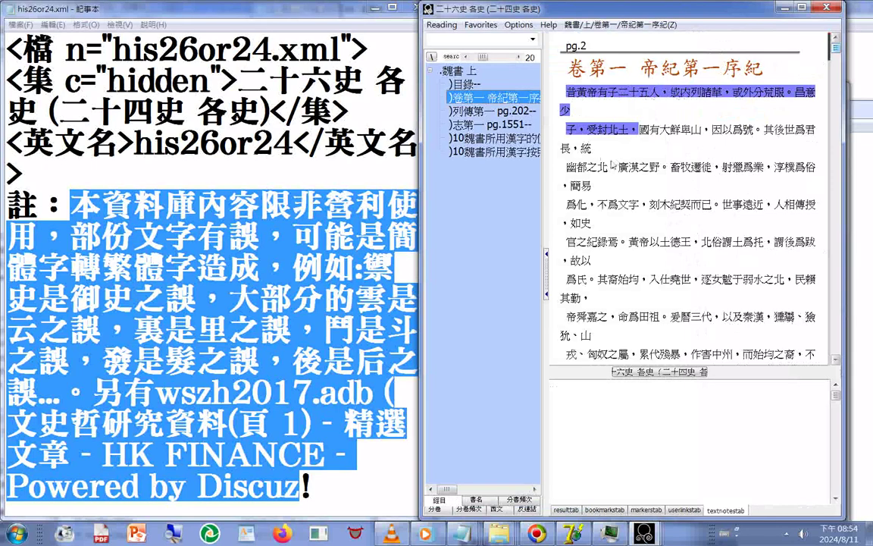
pyautogui.moveTo(613, 164); pyautogui.dragTo(733, 135)
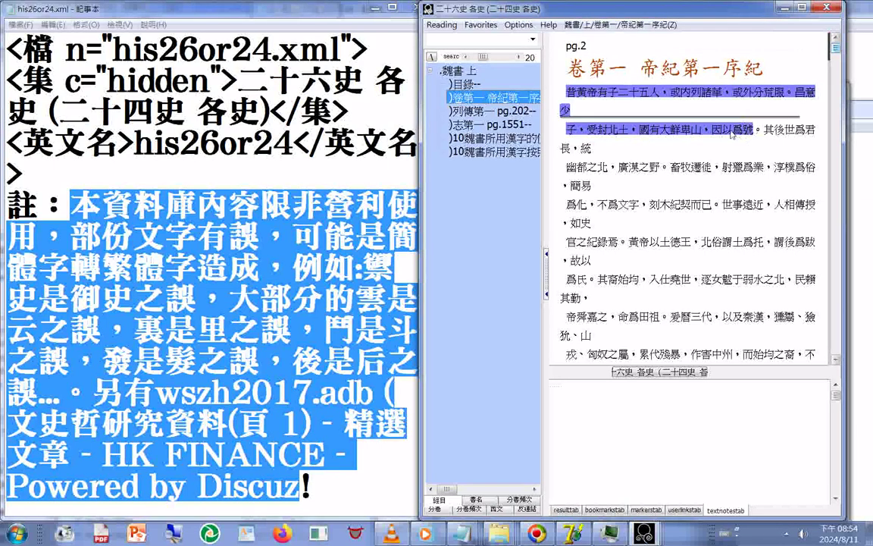
pyautogui.rightClick(733, 134)
pyautogui.click(734, 143)
pyautogui.click(441, 25)
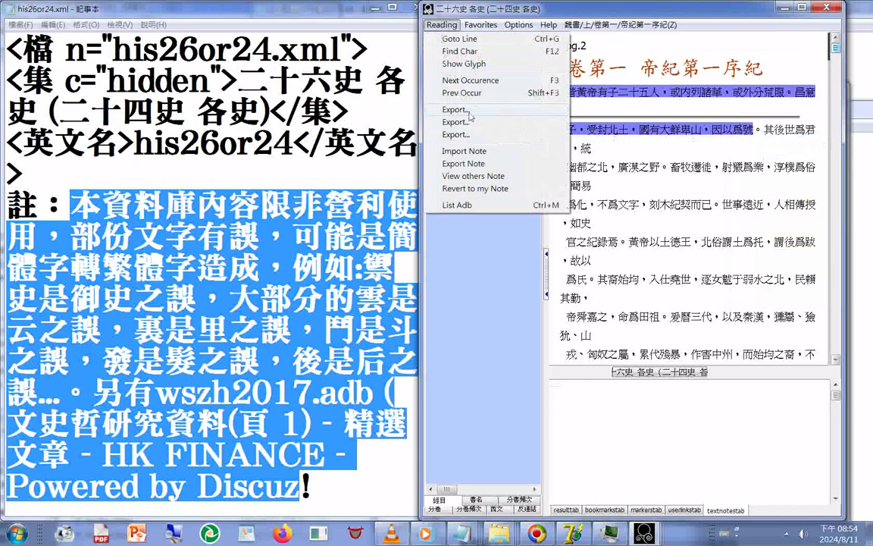
# Export the chapter as a TXT file named '(魏書)' plus its pasted opening sentence.
pyautogui.click(470, 116)
pyautogui.click(399, 335)
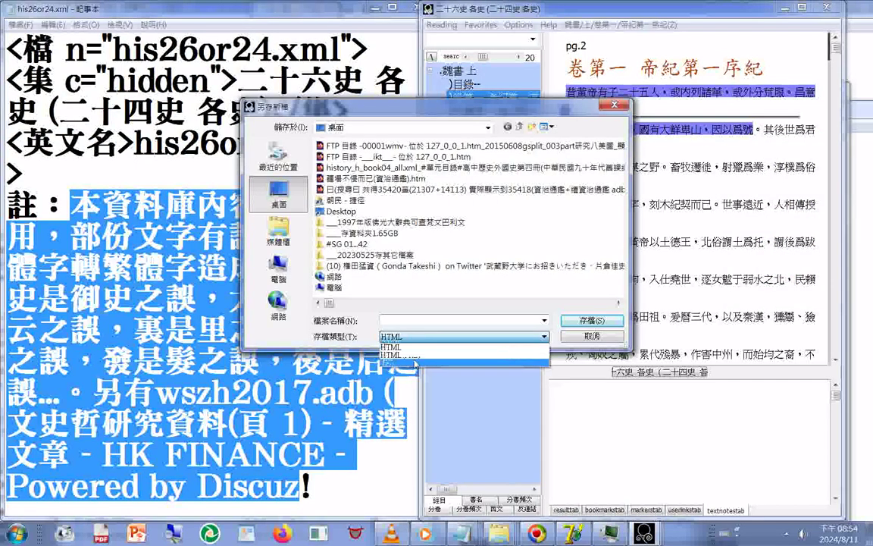
pyautogui.click(409, 350)
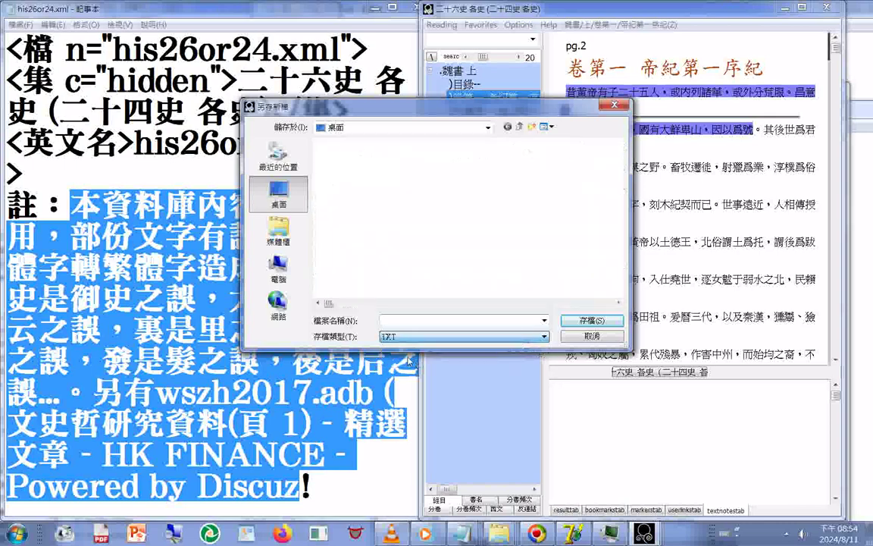
pyautogui.rightClick(389, 322)
pyautogui.click(423, 370)
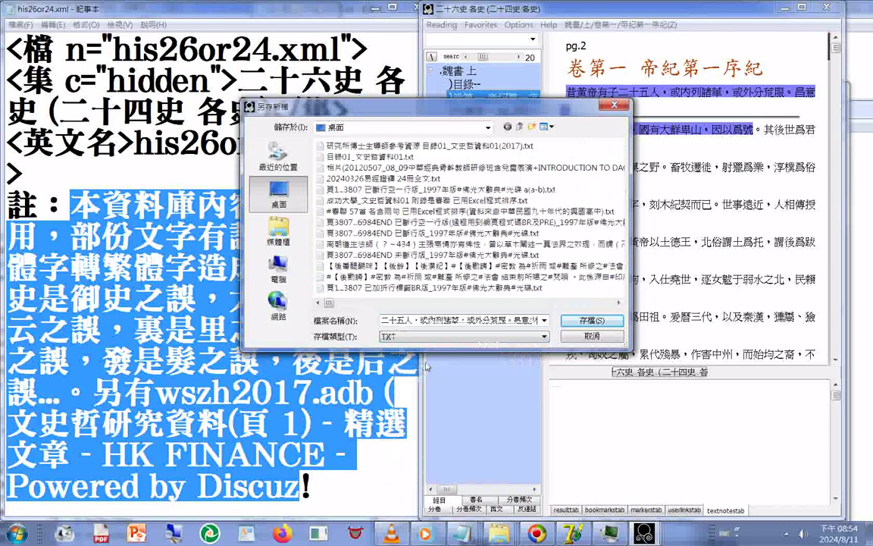
pyautogui.press('Home')
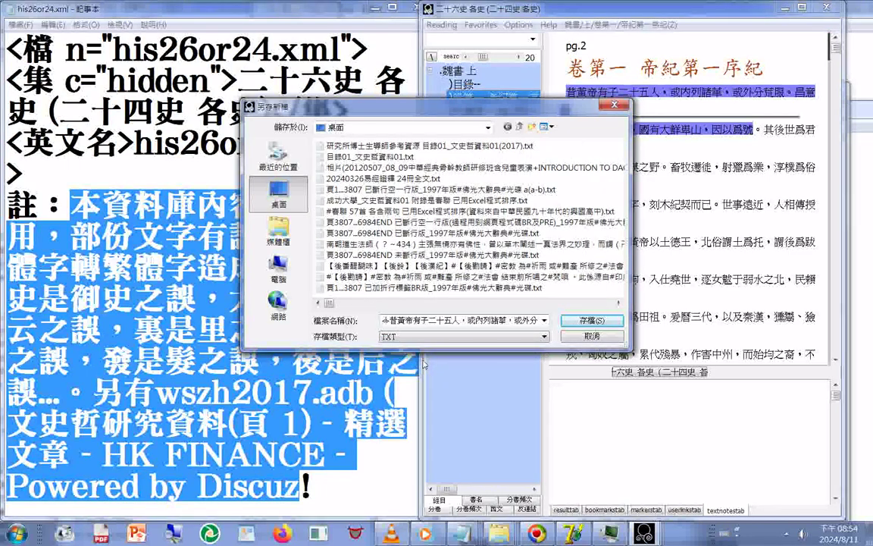
pyautogui.write('-小>')
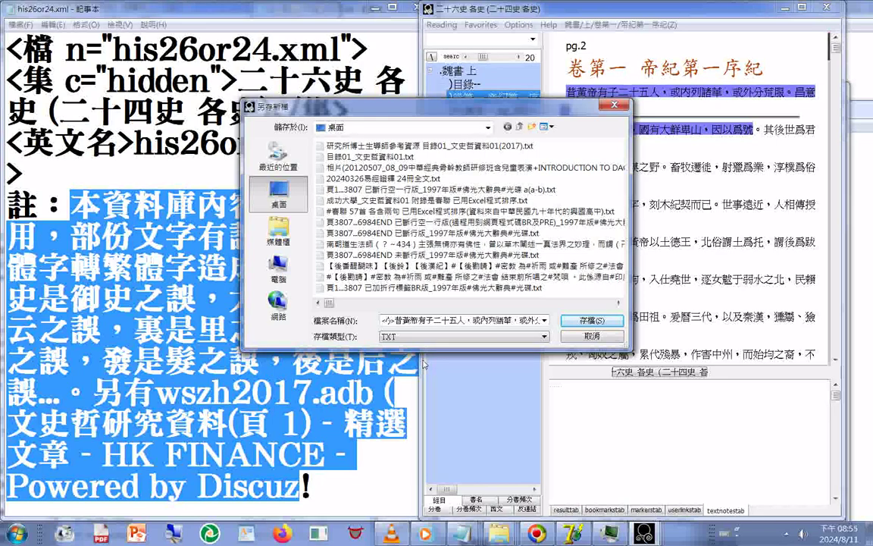
pyautogui.write('>')
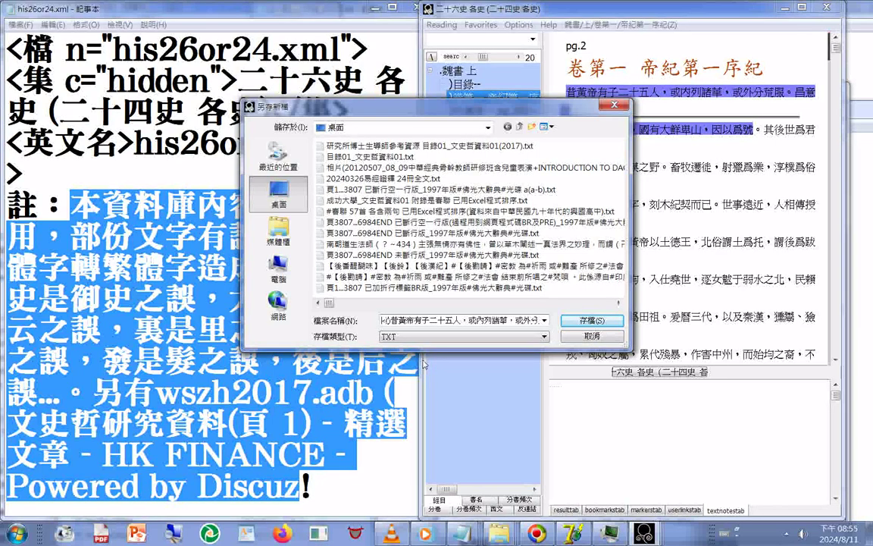
pyautogui.write('>')
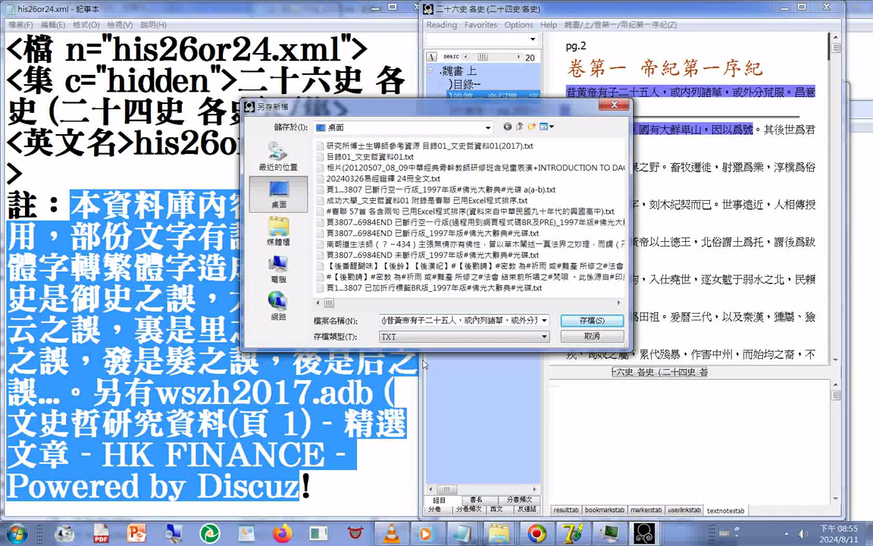
pyautogui.write('>')
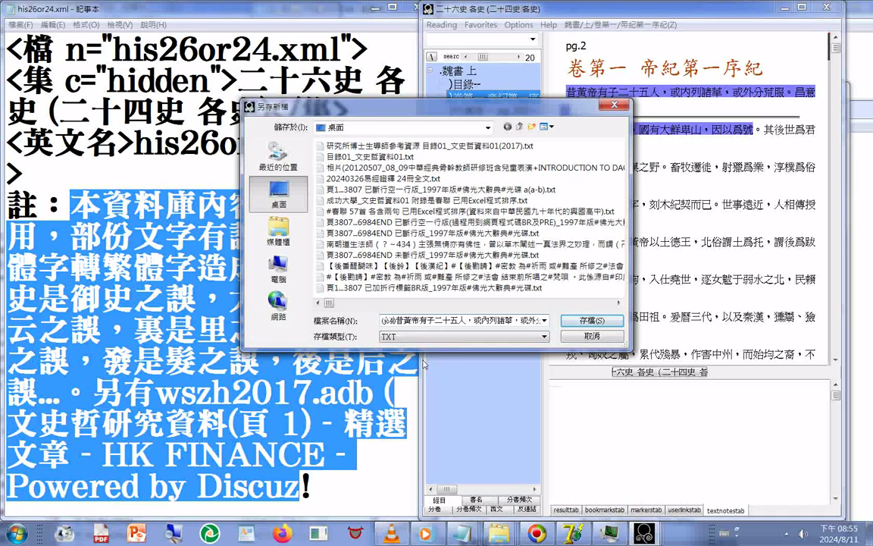
pyautogui.press('Delete')
pyautogui.press('Delete')
pyautogui.press('Delete')
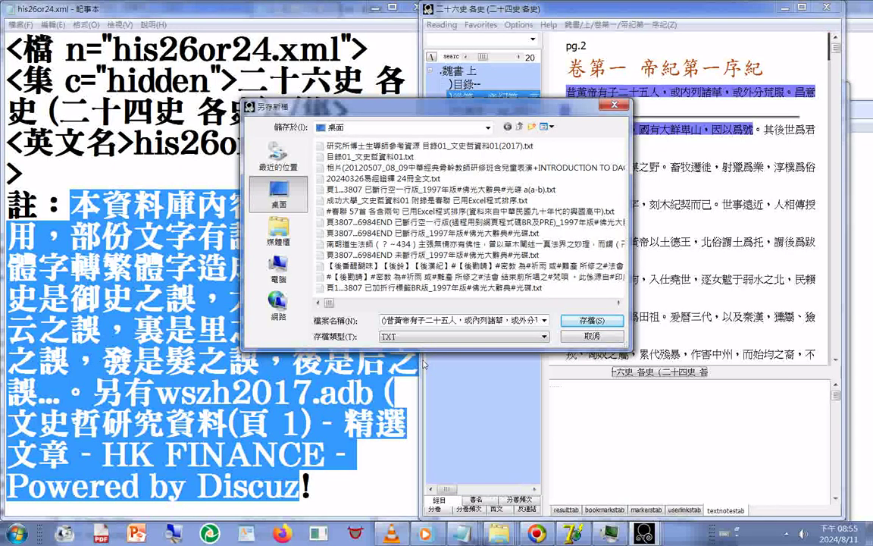
pyautogui.hotkey('ctrl', 'space')
pyautogui.write('魏')
pyautogui.write('書')
pyautogui.press('Return')
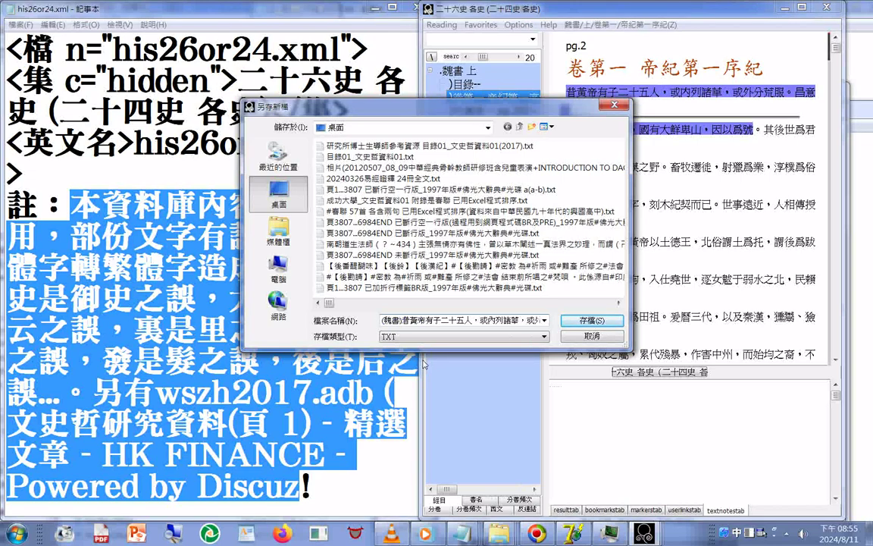
pyautogui.press('Return')
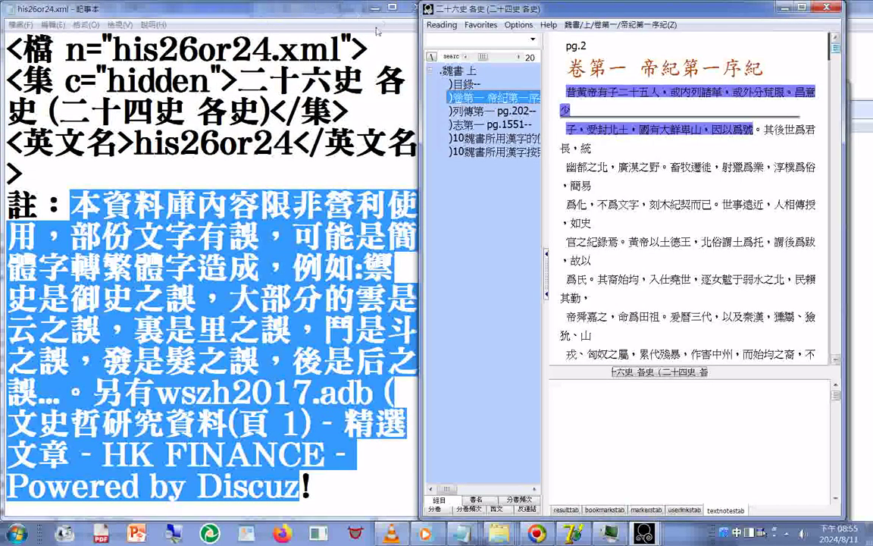
# Open the exported (魏書) TXT file in Notepad and switch to the 二十六史 各史 folder window.
pyautogui.click(441, 25)
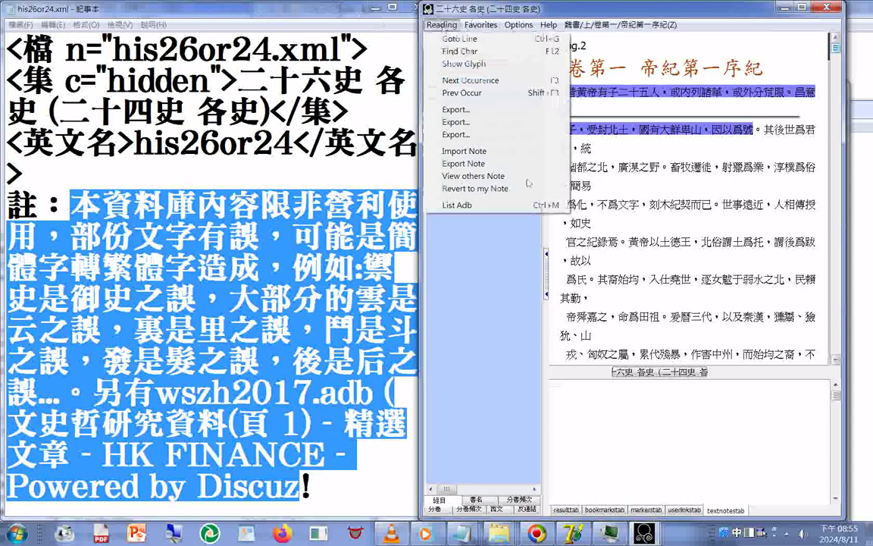
pyautogui.click(452, 111)
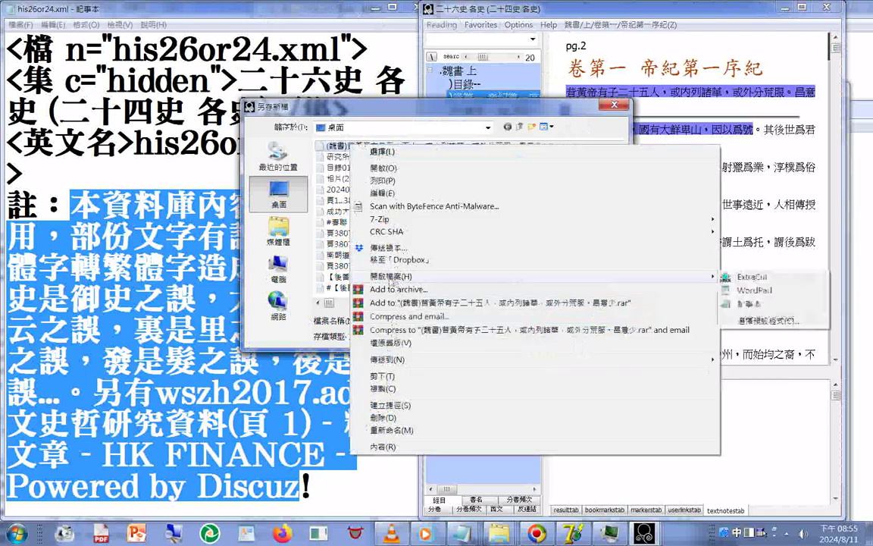
pyautogui.click(748, 303)
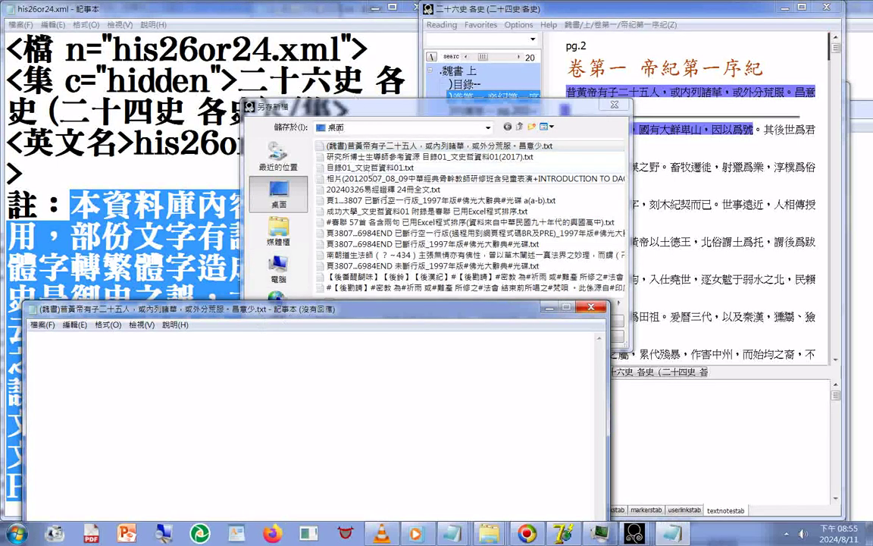
pyautogui.moveTo(504, 532)
pyautogui.click(419, 464)
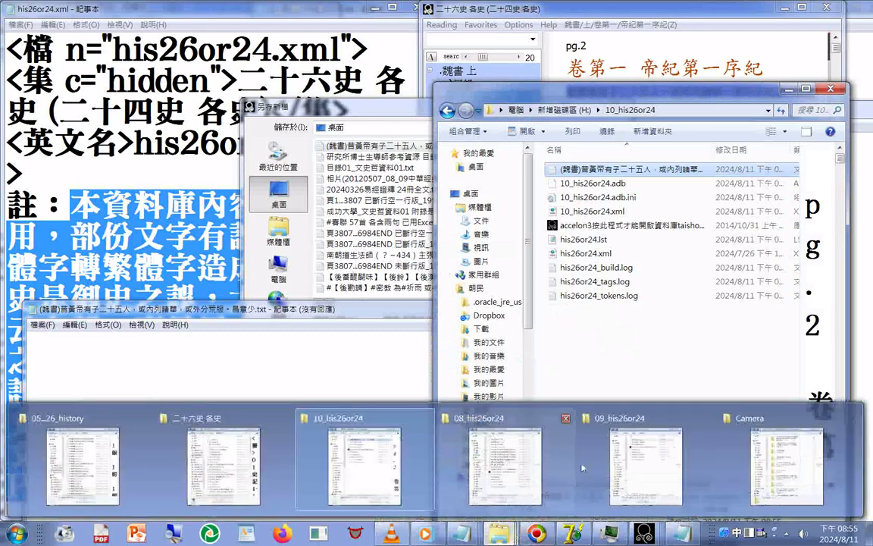
pyautogui.click(224, 462)
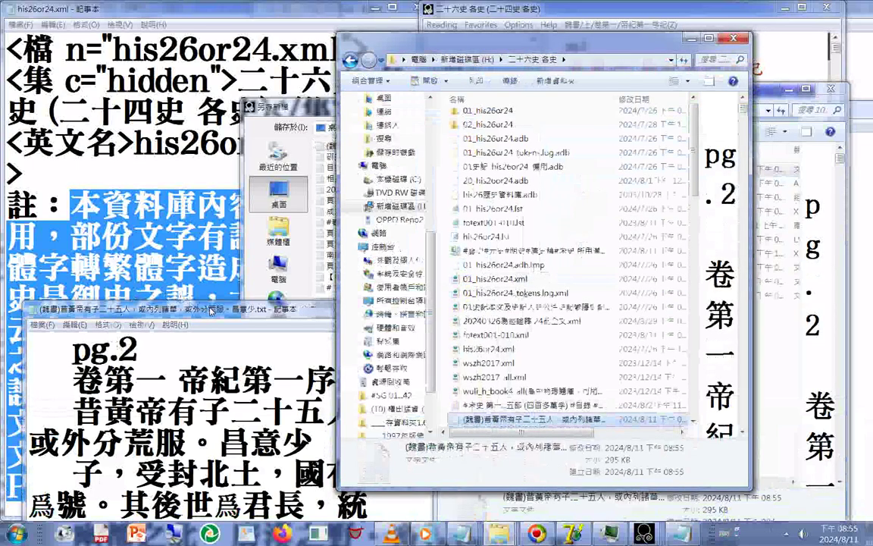
# Raise the exported text to the screen top and select its opening through 因以爲.
pyautogui.moveTo(211, 311); pyautogui.dragTo(216, 32)
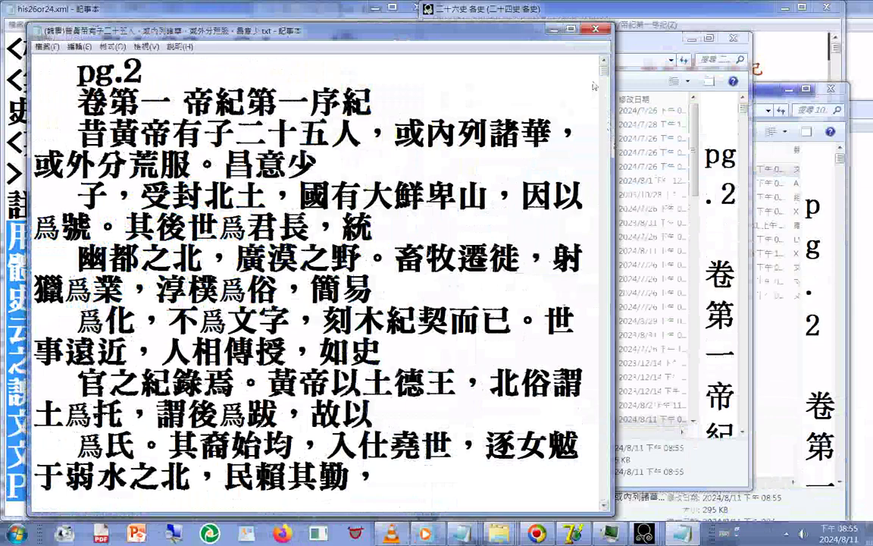
pyautogui.moveTo(78, 133); pyautogui.dragTo(340, 175)
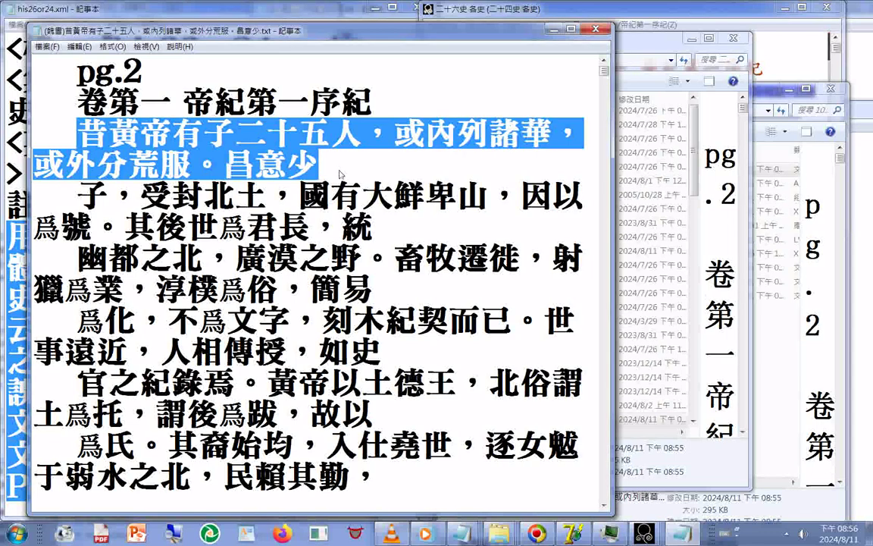
pyautogui.hotkey('shift', 'Down')
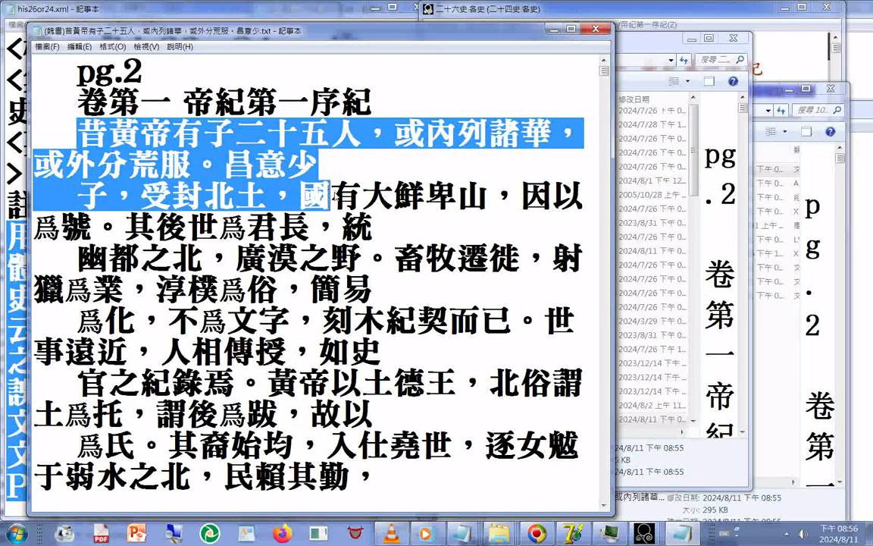
pyautogui.moveTo(328, 196)
pyautogui.mouseDown()
pyautogui.moveTo(73, 241)
pyautogui.moveTo(94, 241)
pyautogui.mouseUp()
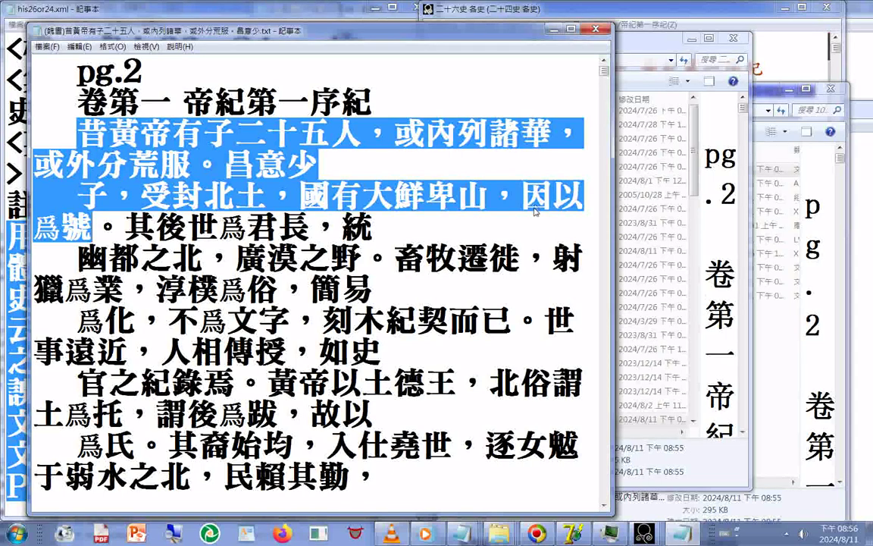
pyautogui.scroll(-5, 535, 265)
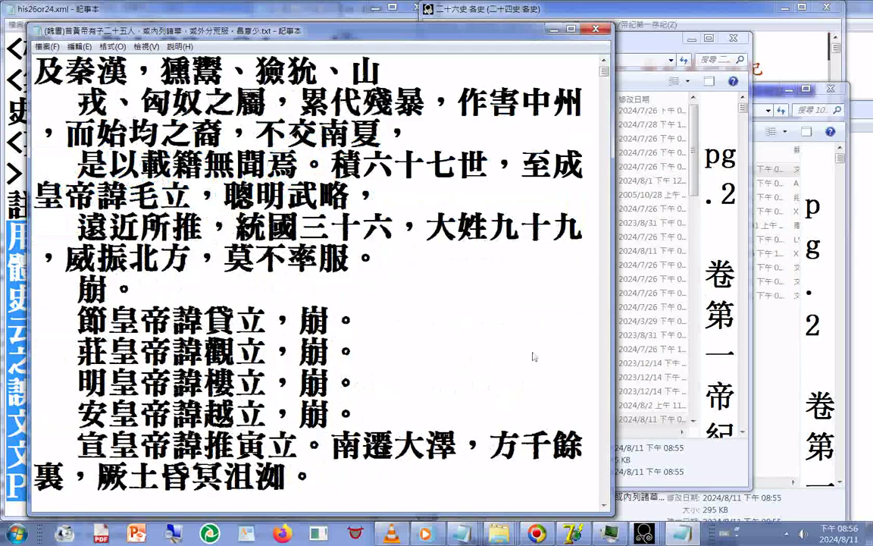
pyautogui.scroll(-3, 534, 356)
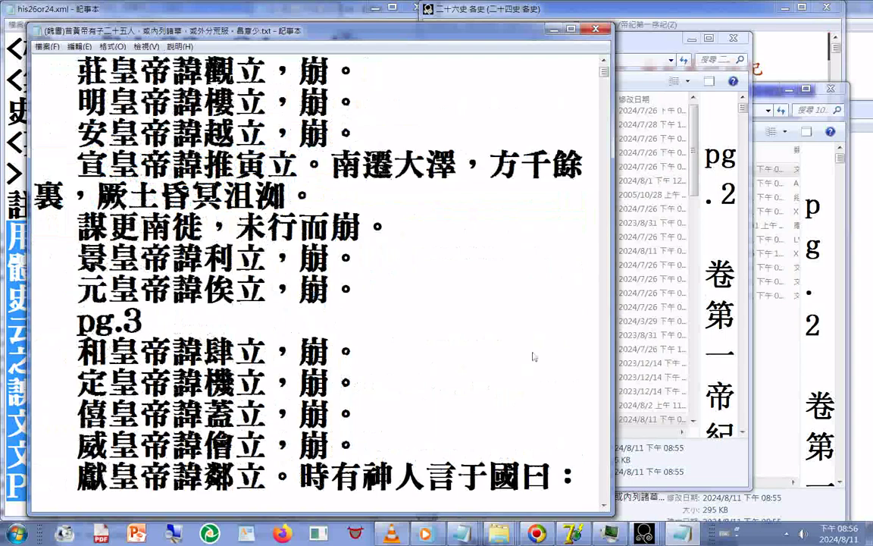
pyautogui.scroll(-5, 534, 356)
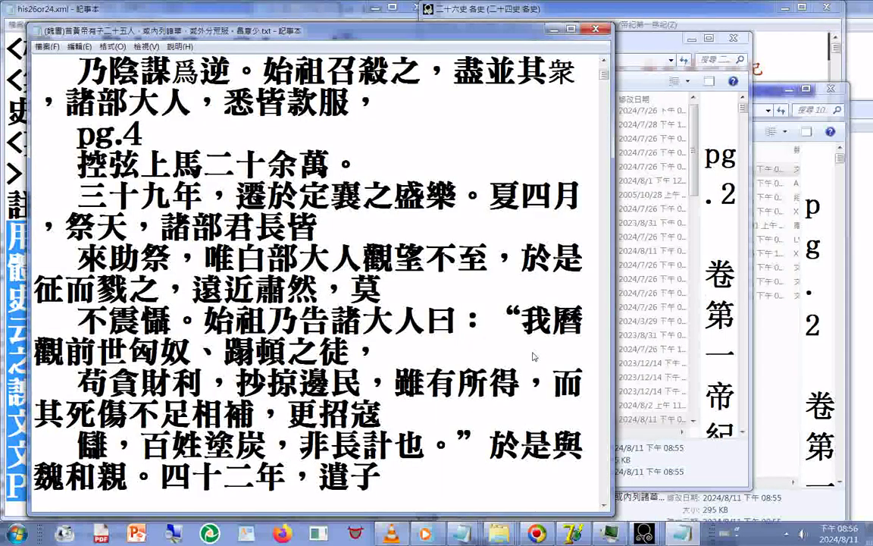
pyautogui.scroll(-5, 535, 356)
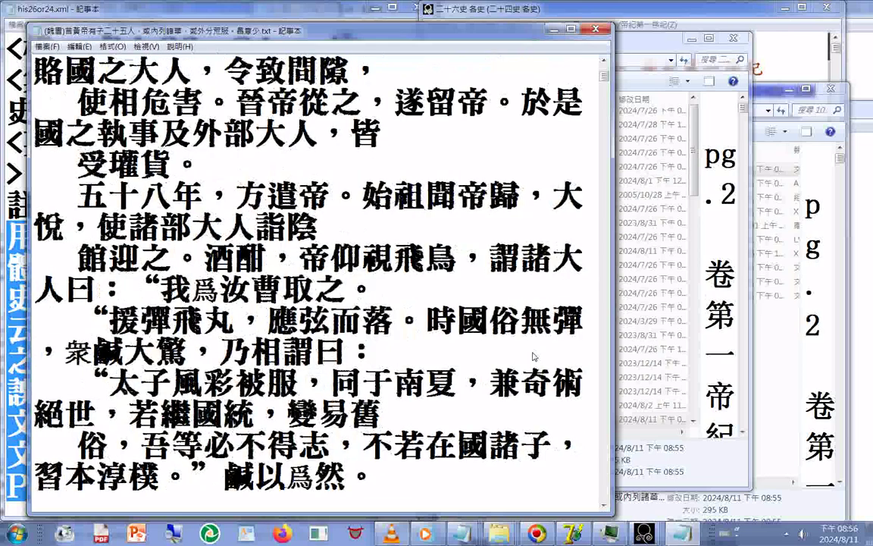
pyautogui.scroll(-5, 534, 356)
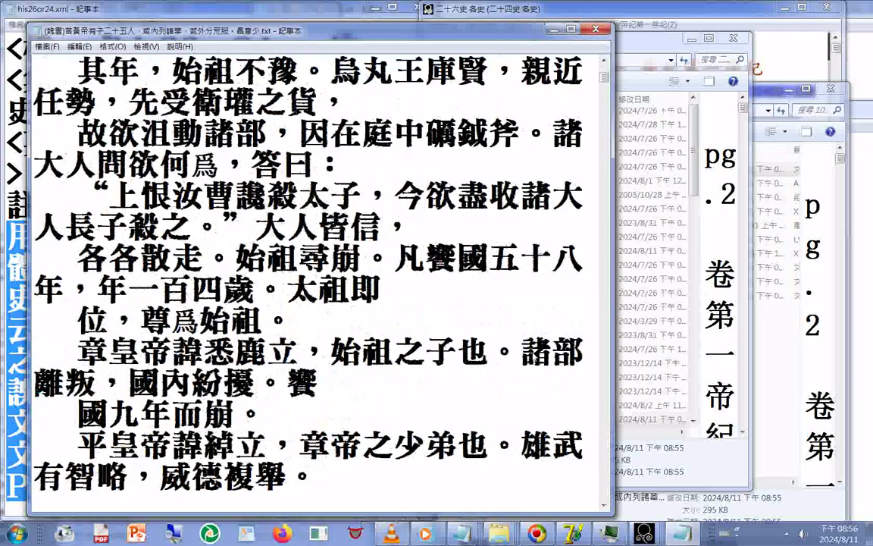
pyautogui.scroll(-5, 318, 273)
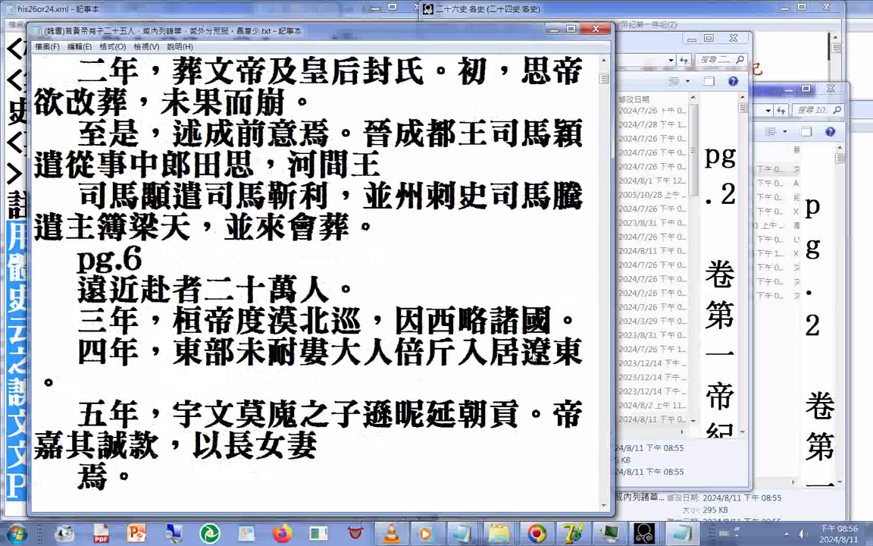
pyautogui.scroll(-5, 432, 376)
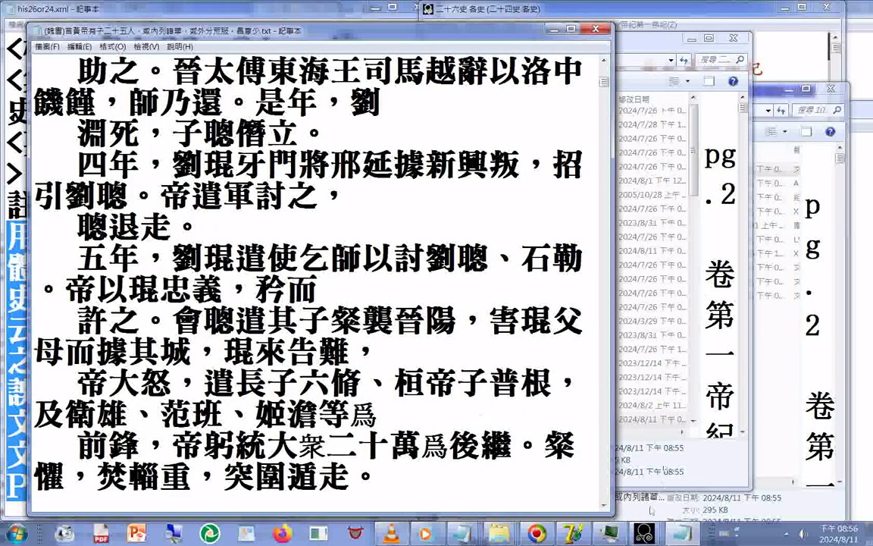